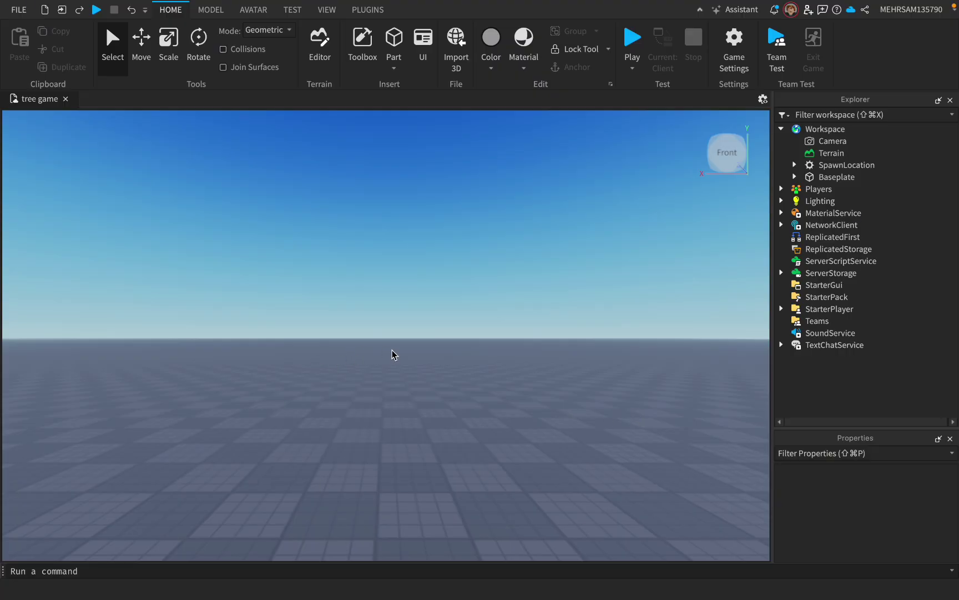
- Expand MaterialService in the Explorer to view its stud material variants
key(s)
key(a)
key(w)
key(s)
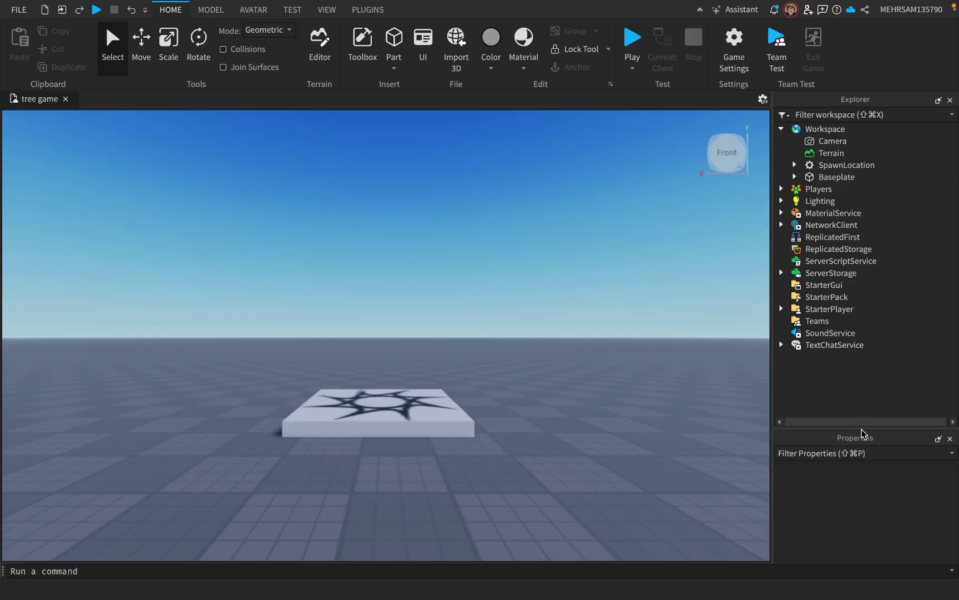
click(324, 10)
click(170, 10)
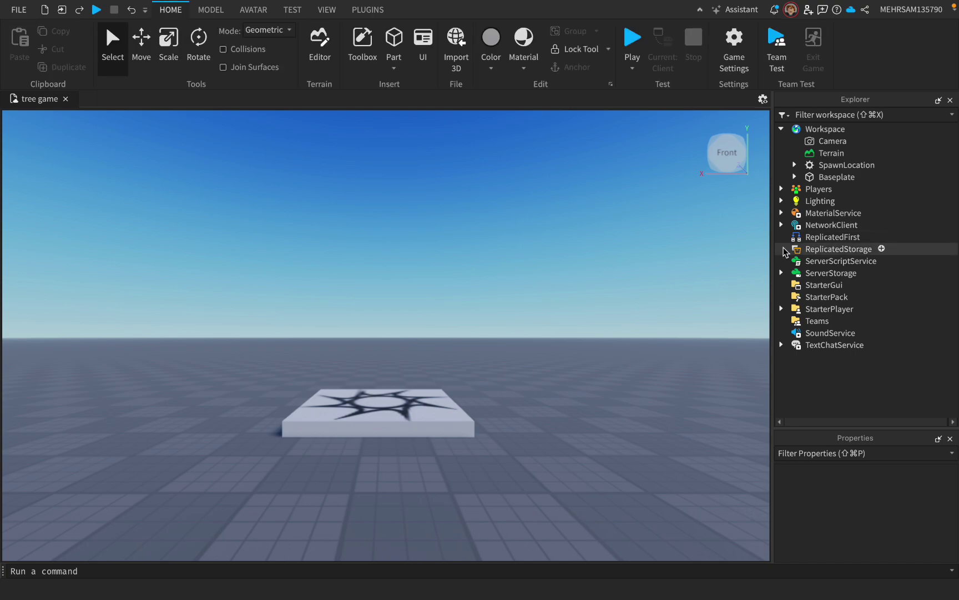
click(780, 213)
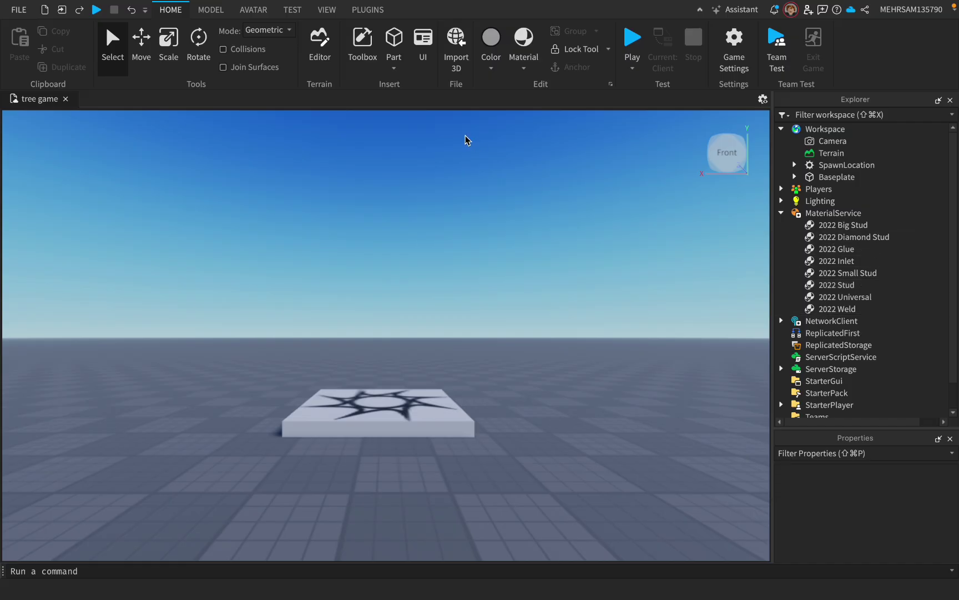
- Search the Creator Store models for studs and insert the Stud Materials pack
click(361, 50)
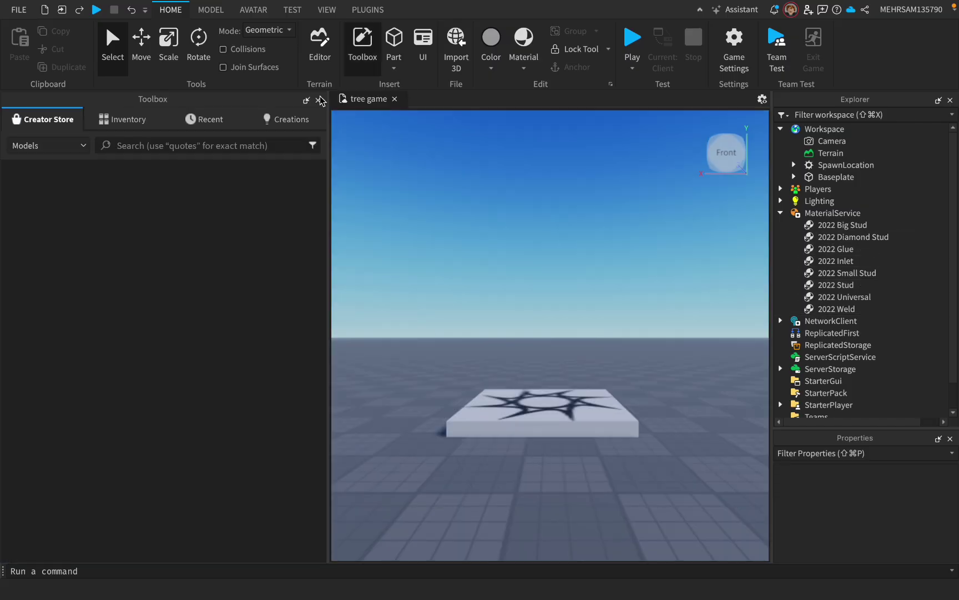
click(191, 146)
text(studs)
key(Return)
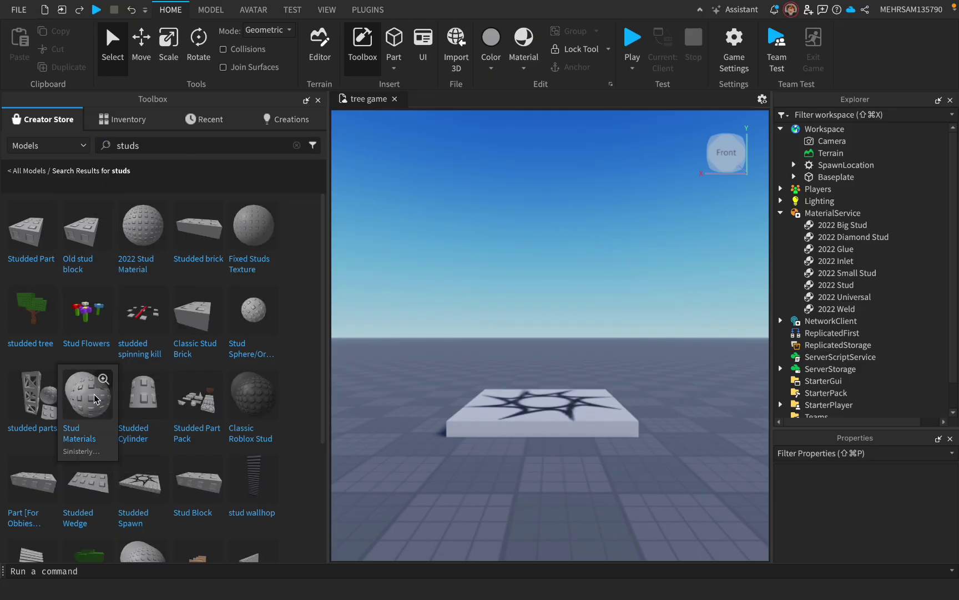
click(89, 399)
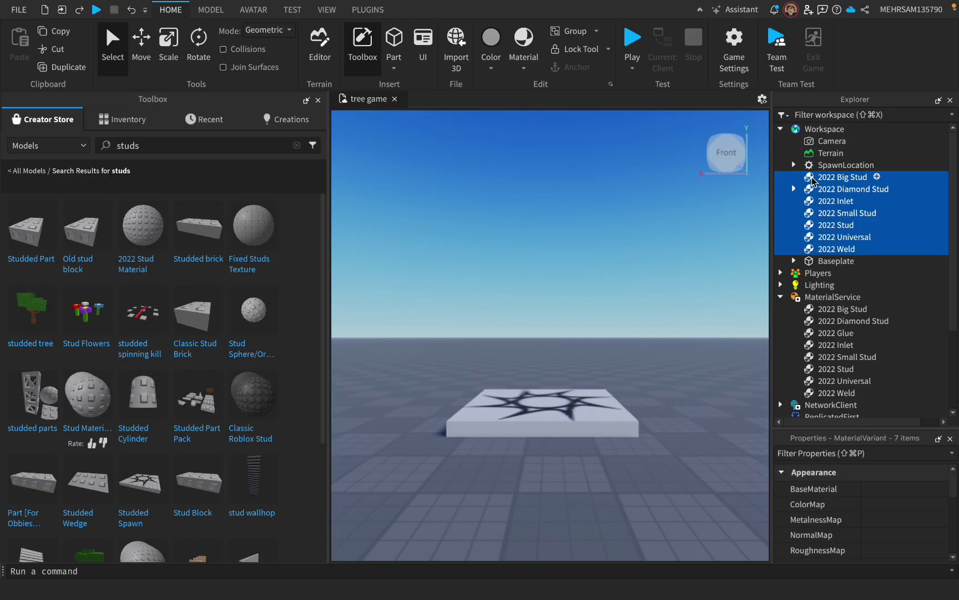
- Delete the newly inserted stud materials, 2022 Big Stud through 2022 Weld, from the Workspace
click(812, 177)
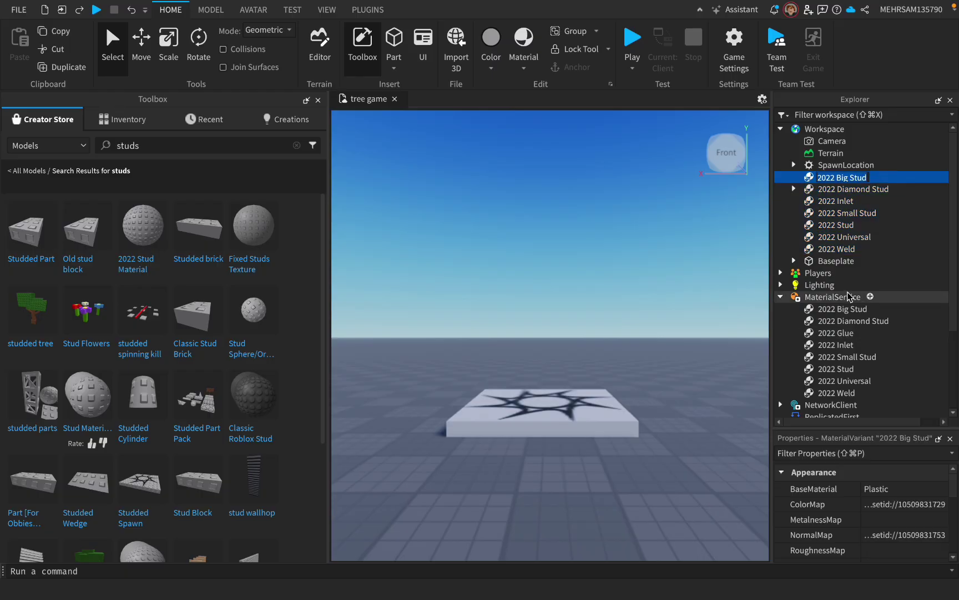
click(856, 249)
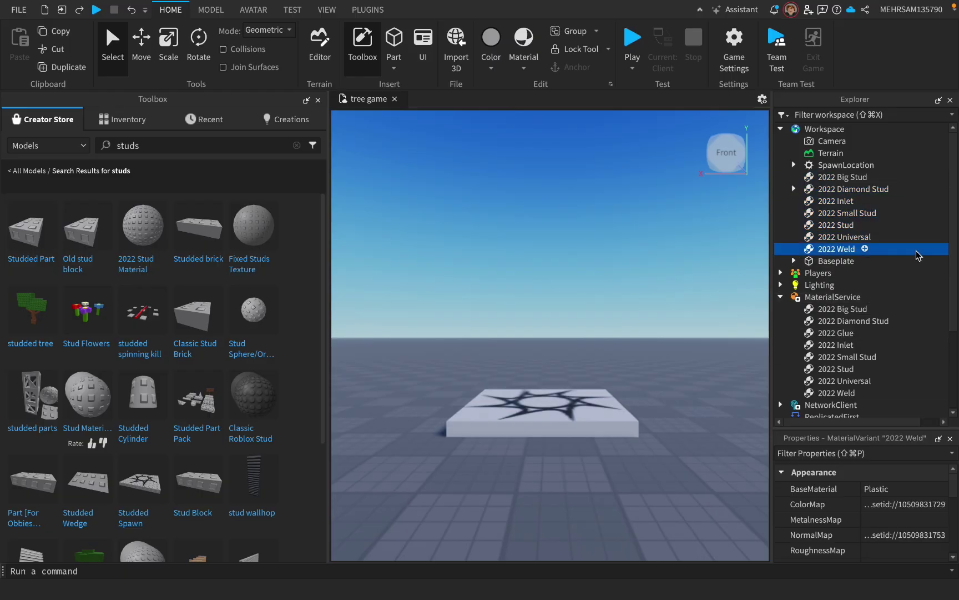
shift+click(844, 179)
mouse_move(805, 179)
mouse_down()
mouse_move(800, 276)
mouse_move(821, 298)
mouse_move(804, 185)
mouse_move(789, 181)
mouse_up()
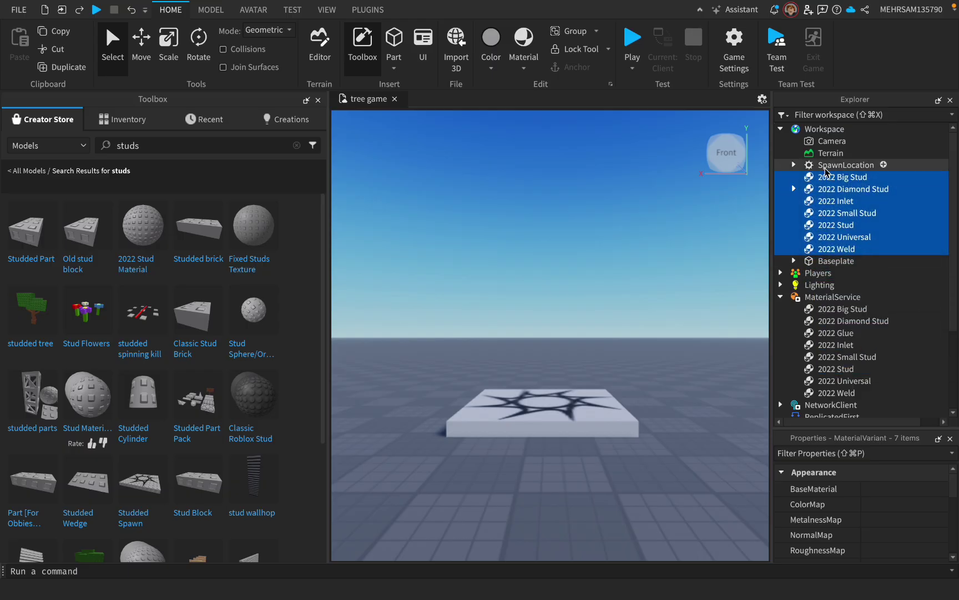
key(Delete)
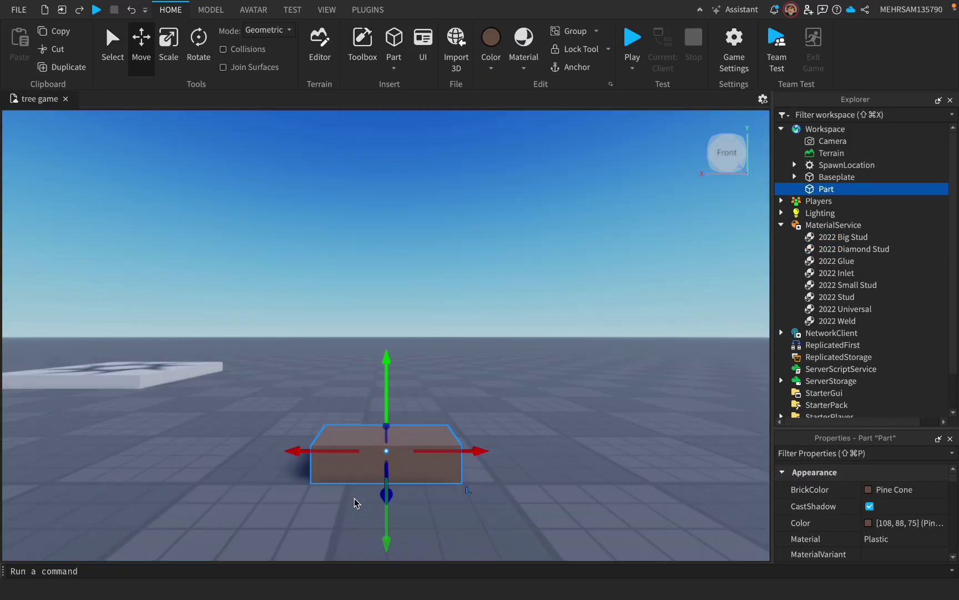
- Replace the existing brown part with a newly inserted block part and move it forward on the baseplate
key(Delete)
click(394, 47)
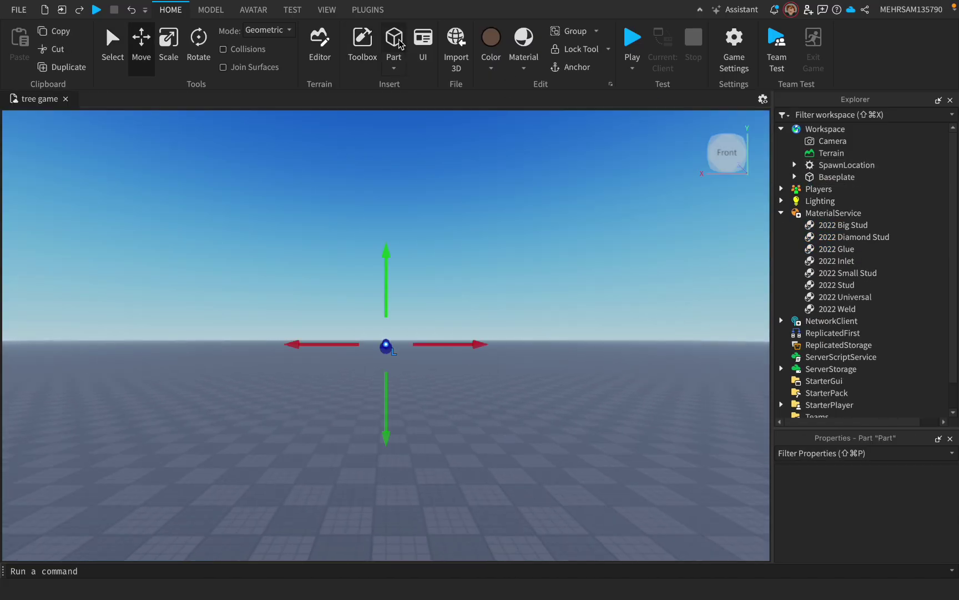
drag(386, 346, 396, 480)
key(s)
key(q)
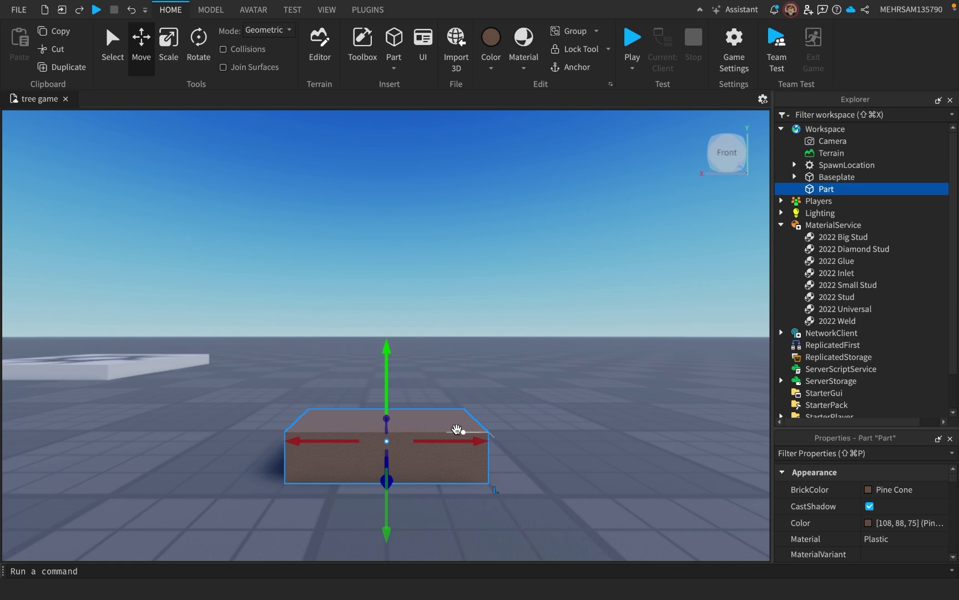
- Apply the 2022 Stud material to the brown part
click(522, 68)
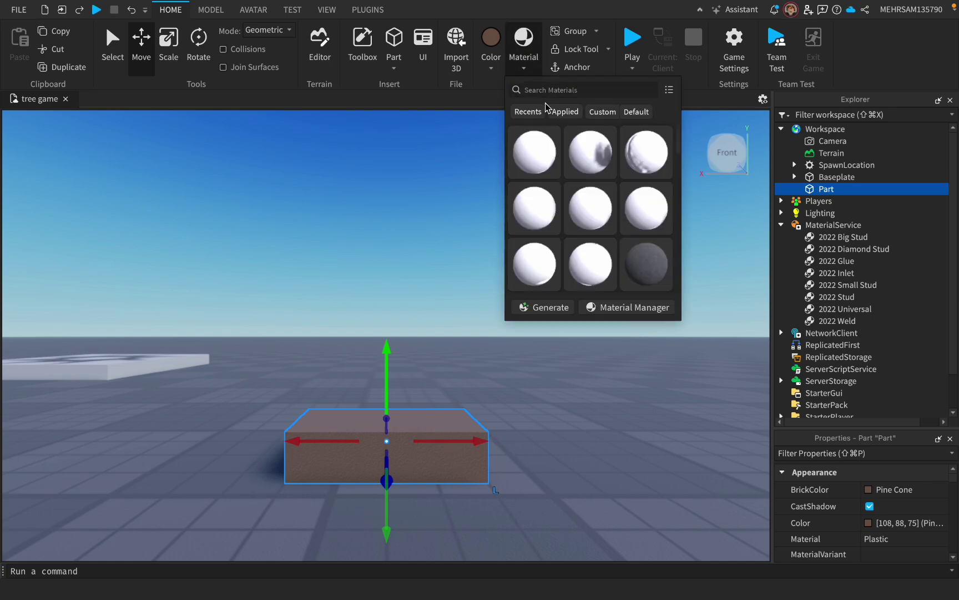
text(zt)
key(BackSpace)
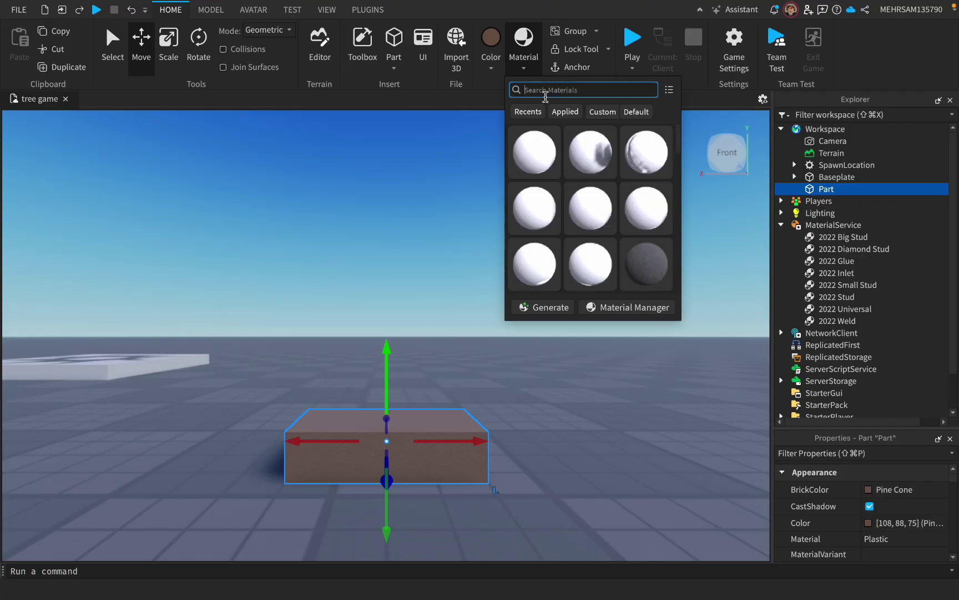
text(stud)
click(535, 151)
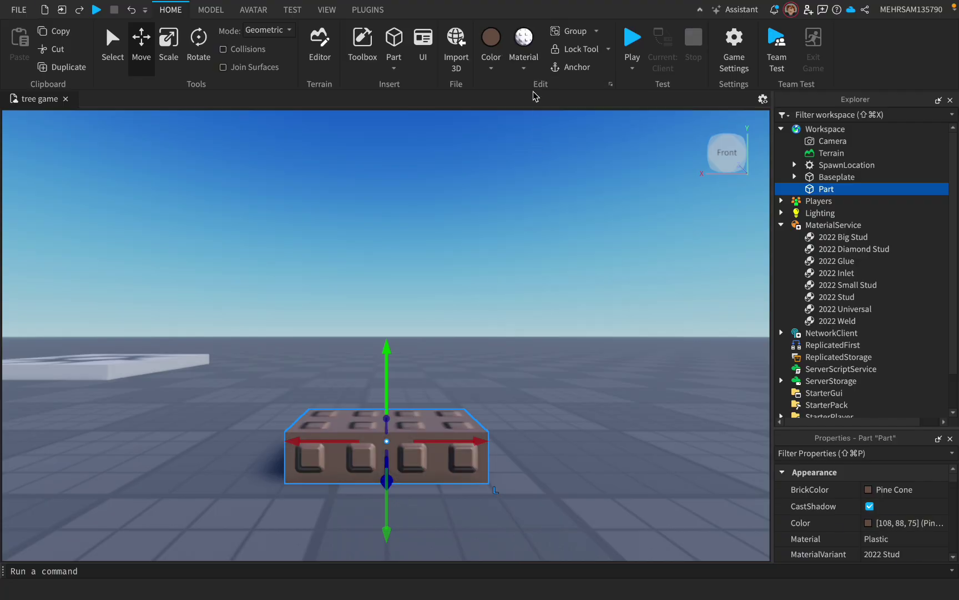
key(super+3)
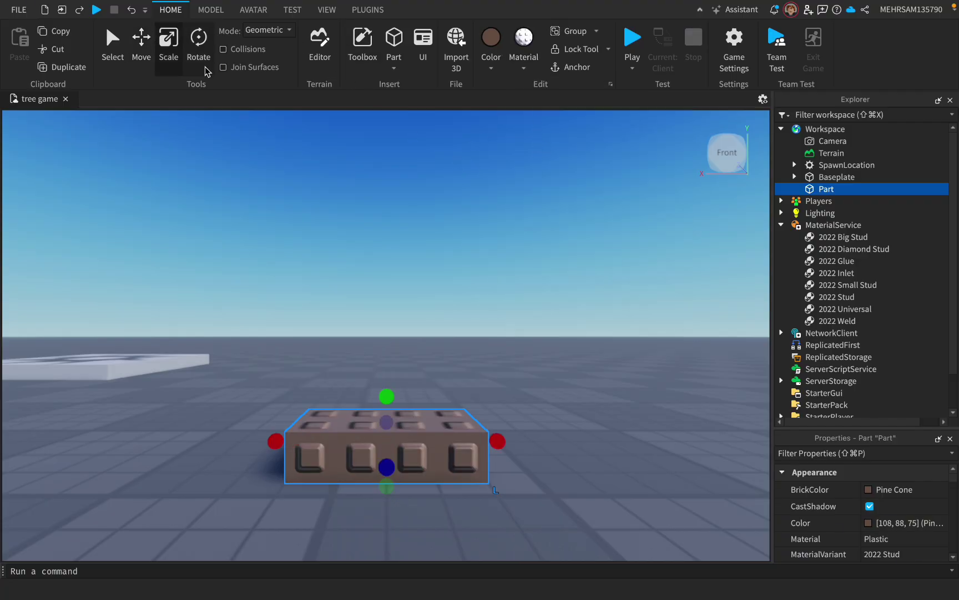
click(211, 53)
click(150, 60)
click(126, 55)
click(139, 49)
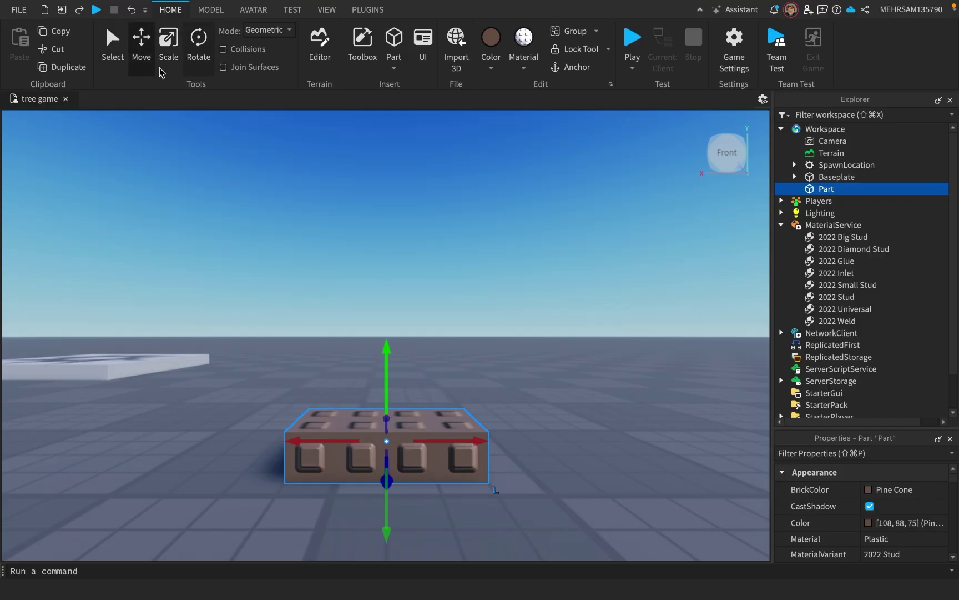
- Scale the studded brown part into a long, narrow beam for one side of a border
click(170, 53)
drag(512, 450, 382, 393)
key(e)
key(d)
key(s)
- Duplicate the studded beam, offset the copy, and make another duplicate for a further border side
click(145, 55)
key(super+d)
mouse_move(317, 403)
mouse_down()
mouse_move(478, 403)
mouse_move(327, 412)
mouse_move(325, 403)
mouse_up()
key(super+d)
- Rescale the newest beam copy from both ends so it spans between the parallel border beams
click(198, 47)
click(169, 47)
key(w)
key(d)
drag(643, 417, 482, 424)
key(a)
key(a)
drag(248, 448, 318, 447)
key(d)
key(w)
- Position the connecting beam and duplicate it to close the last side of the rectangular border
click(142, 47)
drag(372, 479, 362, 522)
key(super+d)
key(s)
- Rename all four border beams as Priemeter
click(515, 437)
click(832, 189)
shift+click(839, 223)
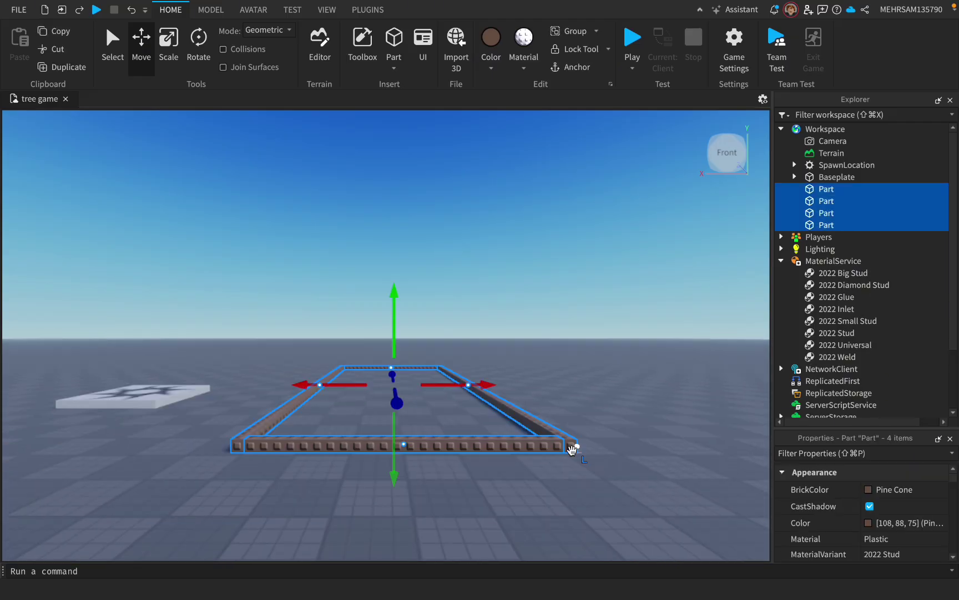
drag(621, 510, 266, 339)
key(d)
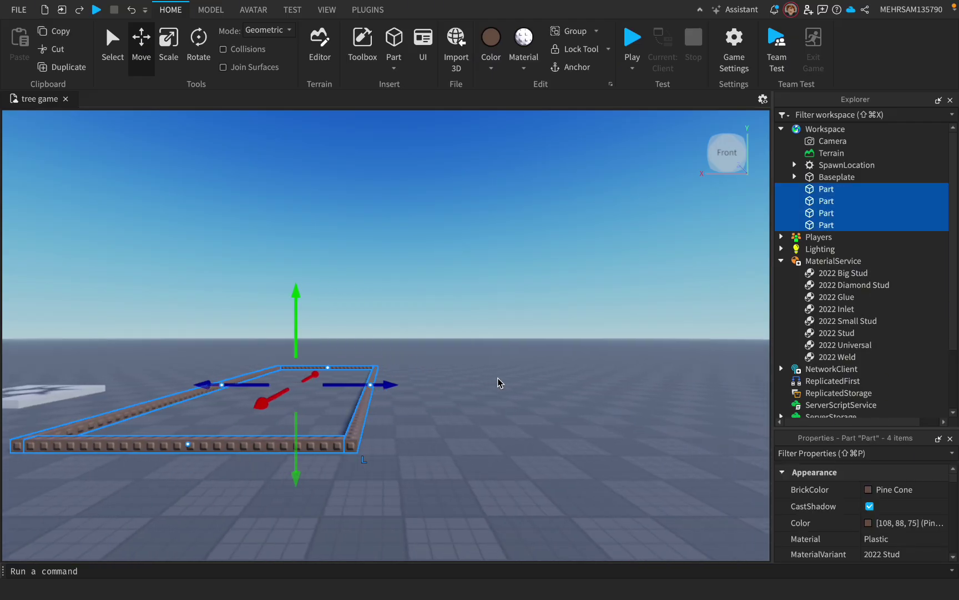
scroll(871, 523, down, 5)
click(881, 527)
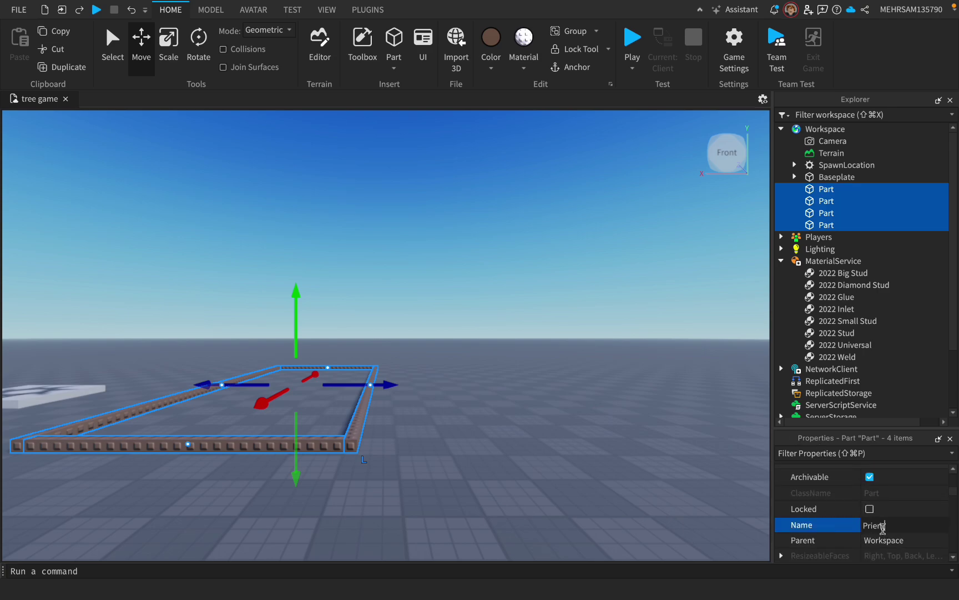
text(Priemeter)
key(Return)
click(691, 354)
- Set the colour for new parts to Parsley green
key(a)
key(w)
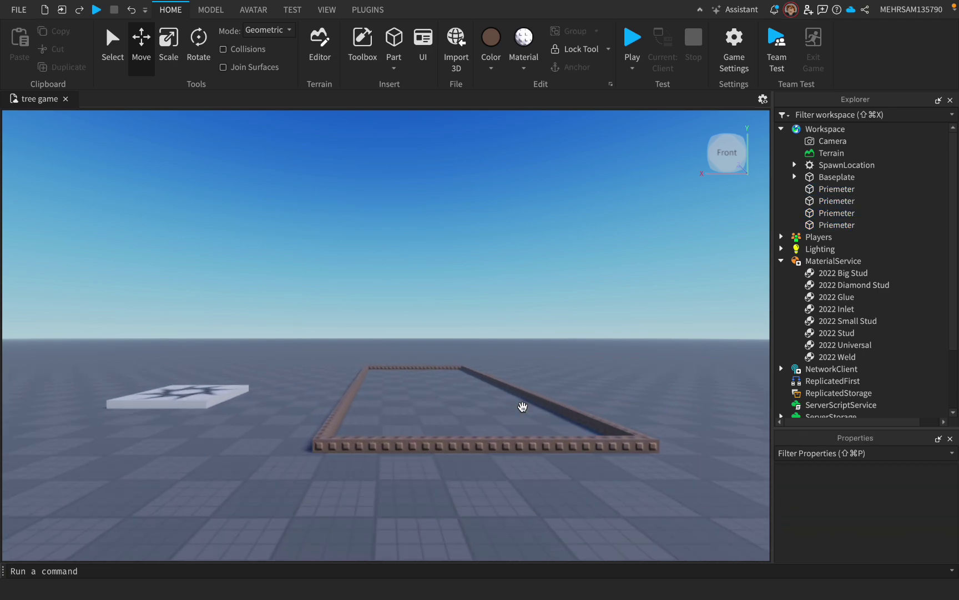
key(w)
key(d)
key(a)
key(s)
key(d)
key(s)
click(490, 53)
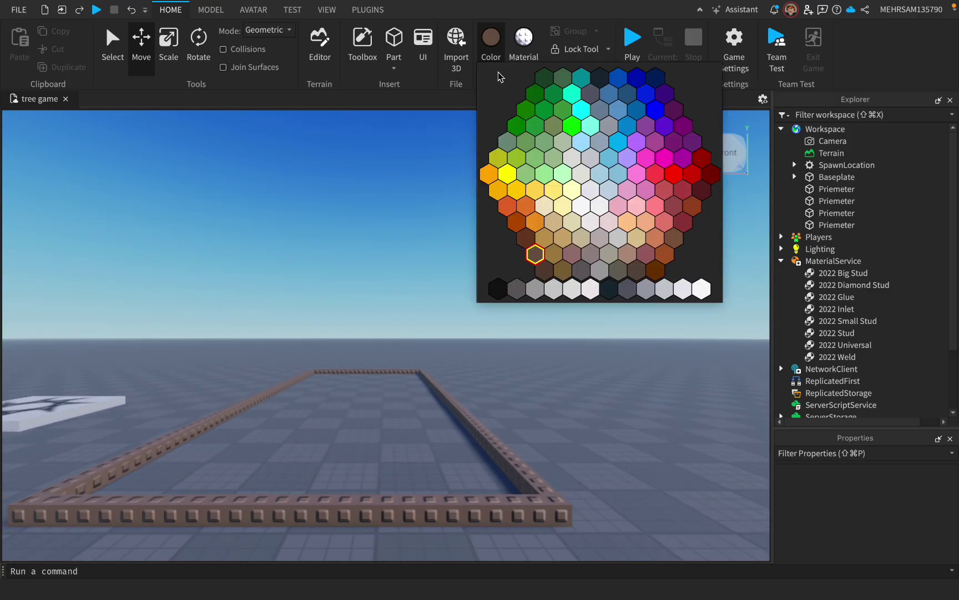
click(539, 99)
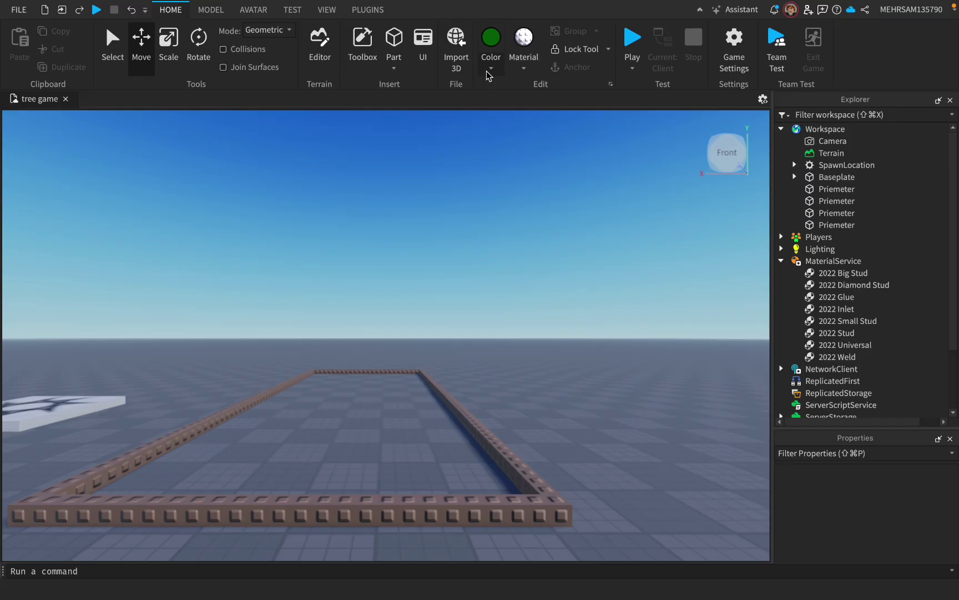
- Insert a new green studded part and move it just inside the front edge of the border
click(401, 53)
key(e)
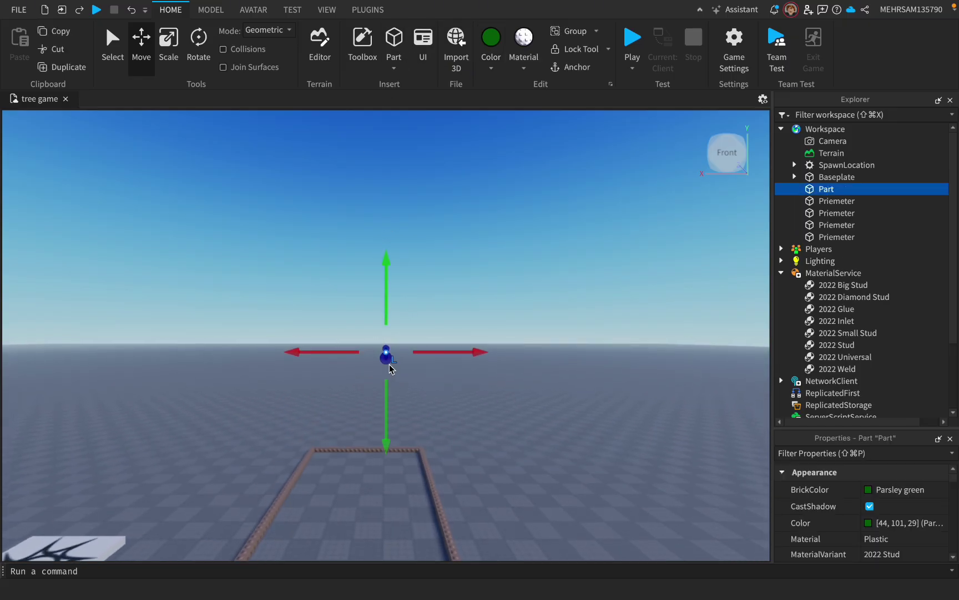
drag(387, 369, 397, 517)
key(q)
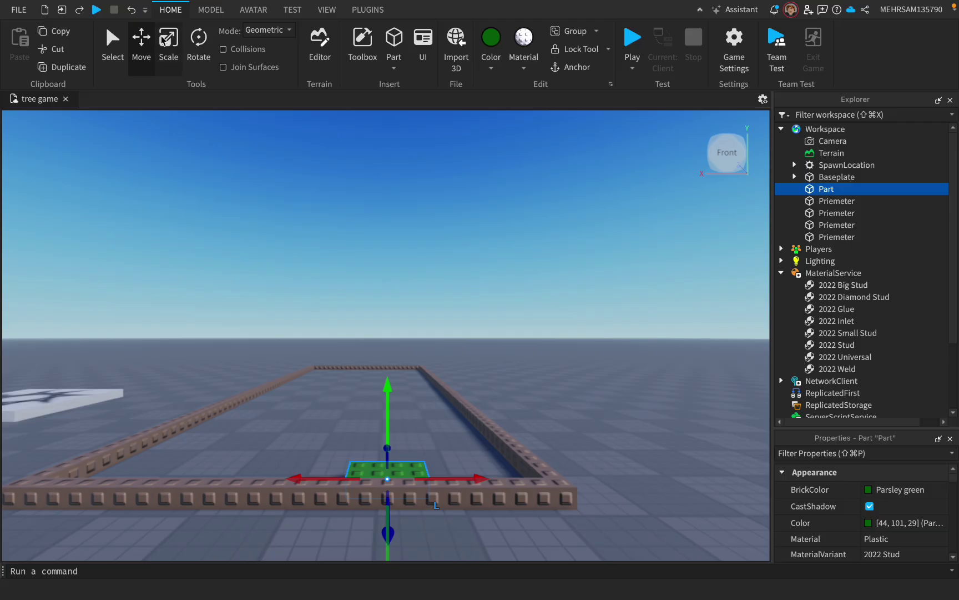
- Widen the green part in both directions to fill the border from side to side
click(167, 48)
key(d)
drag(318, 478, 422, 478)
key(a)
drag(360, 478, 278, 480)
key(d)
- Lengthen the green part to the far border beam so it fills the whole frame
key(w)
key(w)
drag(343, 489, 376, 415)
key(s)
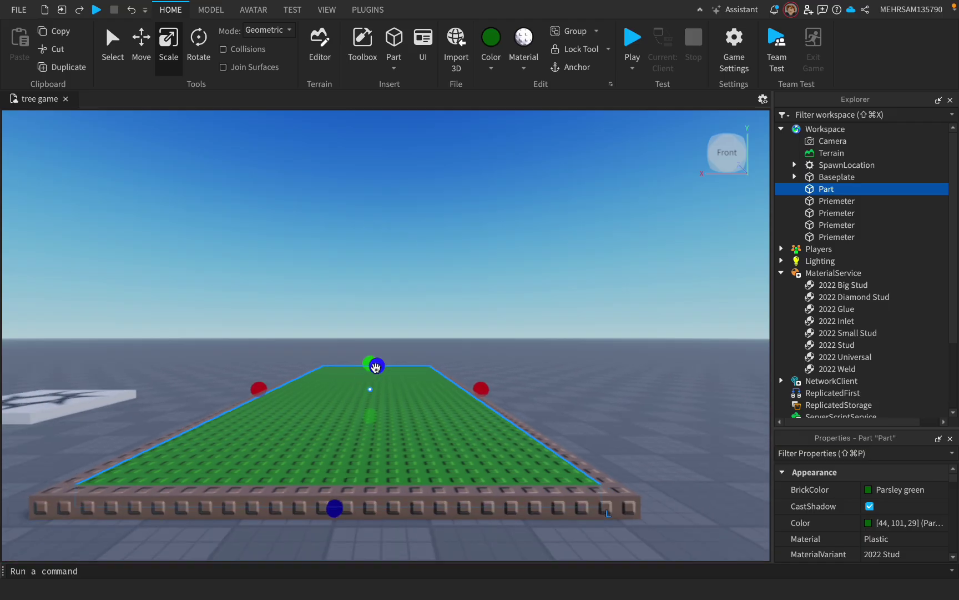
drag(375, 364, 369, 371)
key(a)
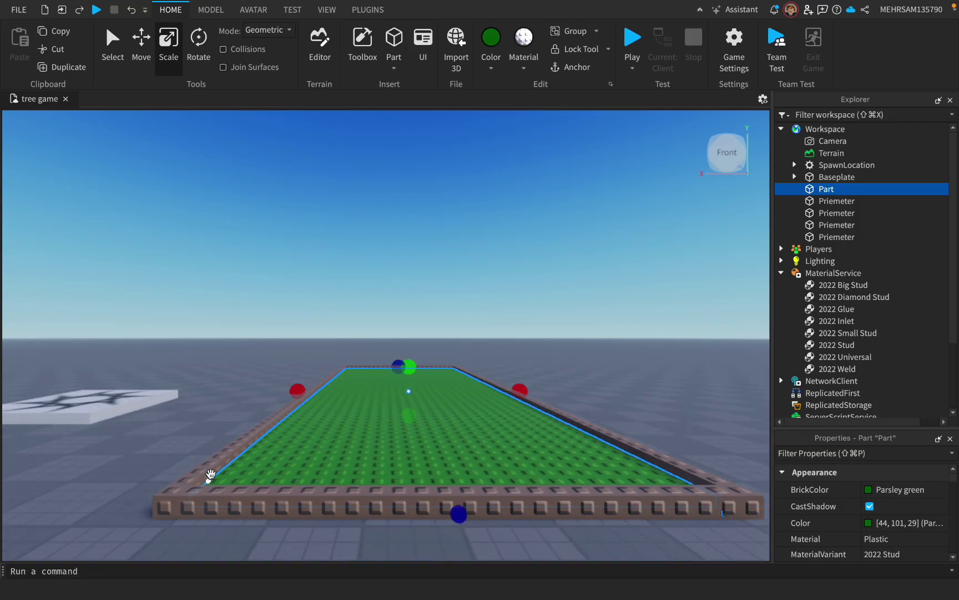
key(d)
click(509, 407)
- Rename the green part as Ground
key(a)
key(s)
key(d)
key(w)
click(827, 188)
scroll(881, 512, down, 5)
click(880, 510)
key(BackSpace)
text(Ground)
key(Return)
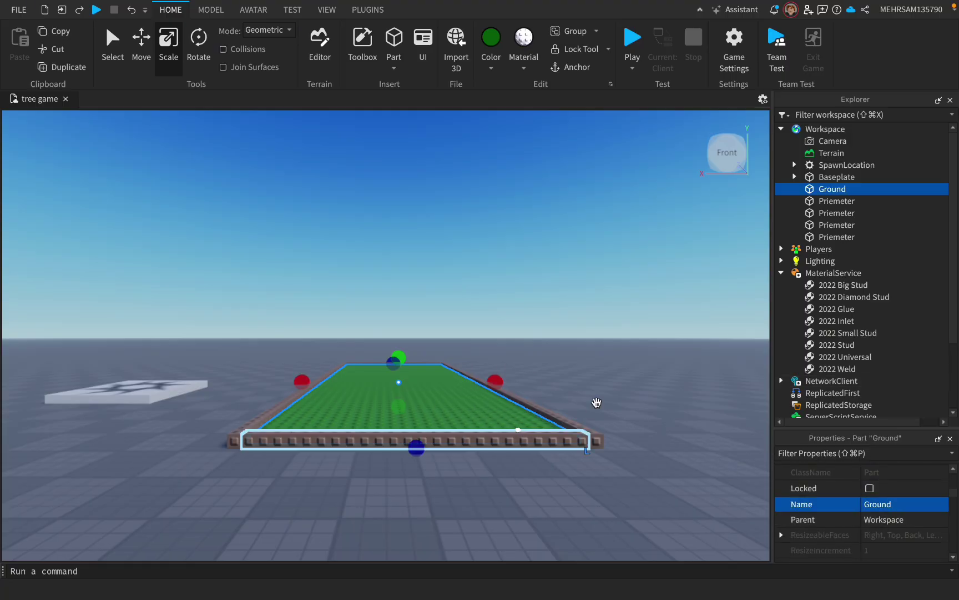
click(666, 376)
- Group the Ground part and the four Priemeter parts as a single model
key(d)
key(w)
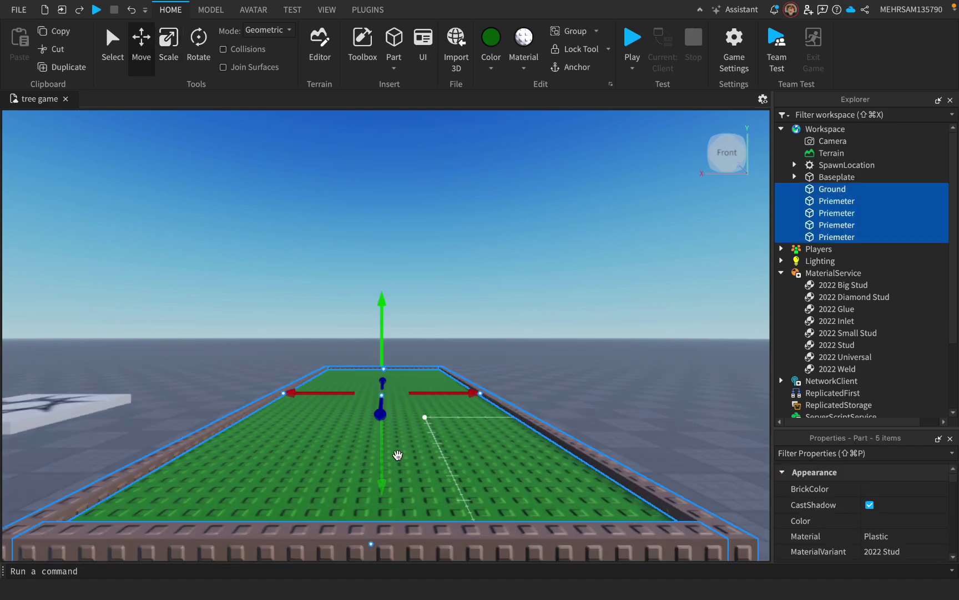
click(588, 346)
drag(903, 235, 853, 191)
right_click(831, 205)
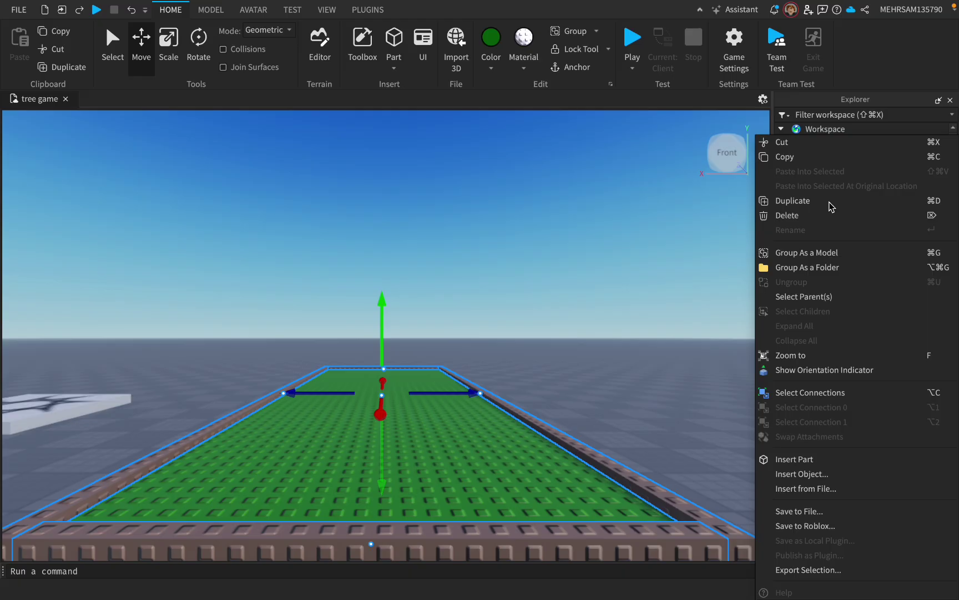
click(819, 253)
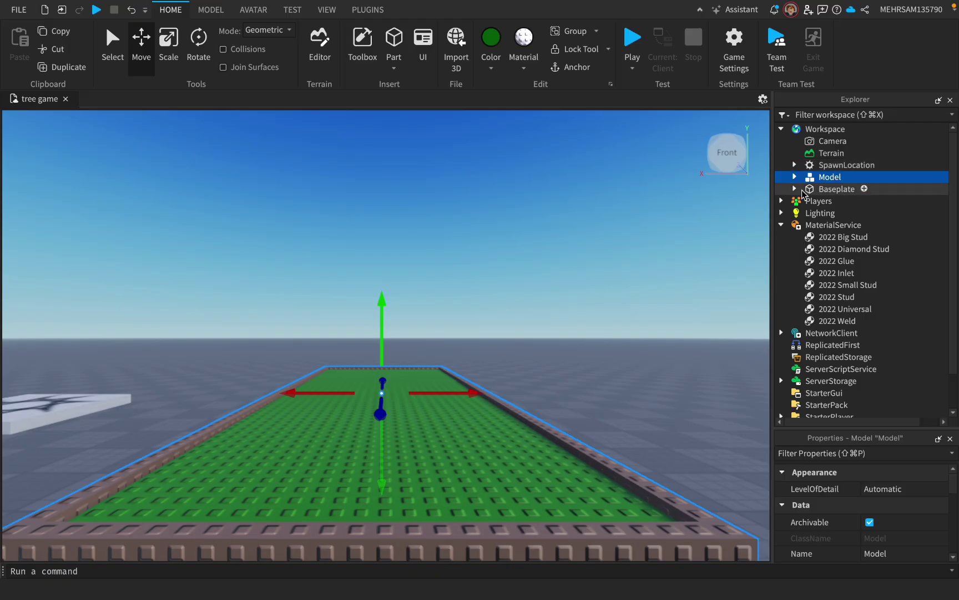
key(super+u)
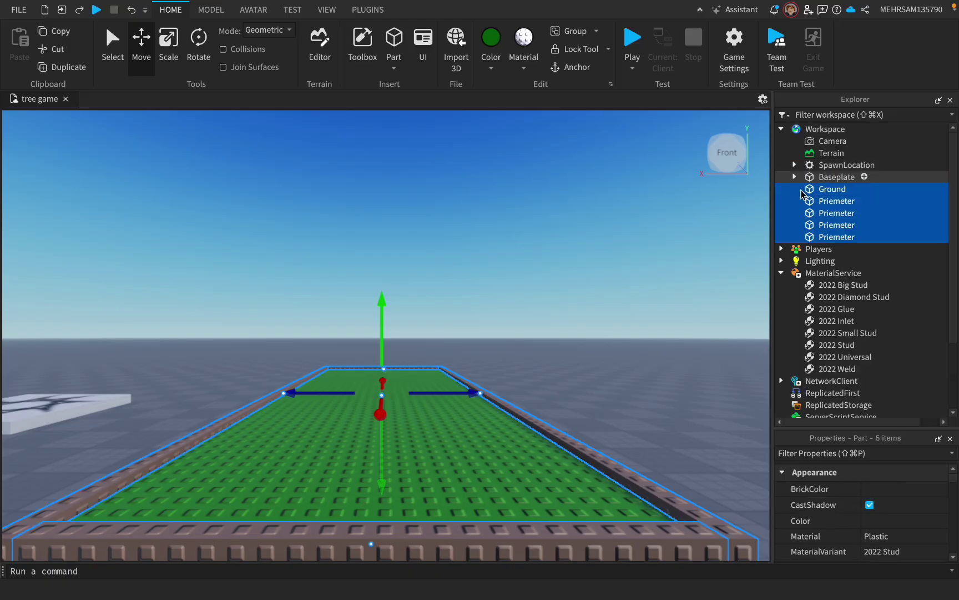
key(super+g)
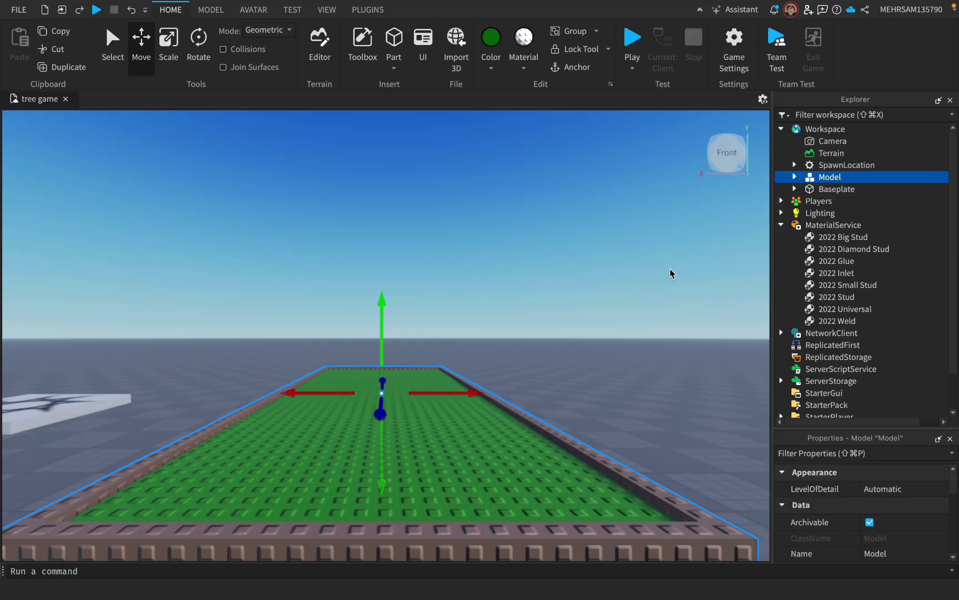
click(670, 272)
- Collapse the MaterialService contents in the Explorer and clear the model selection
key(s)
key(d)
key(w)
click(367, 400)
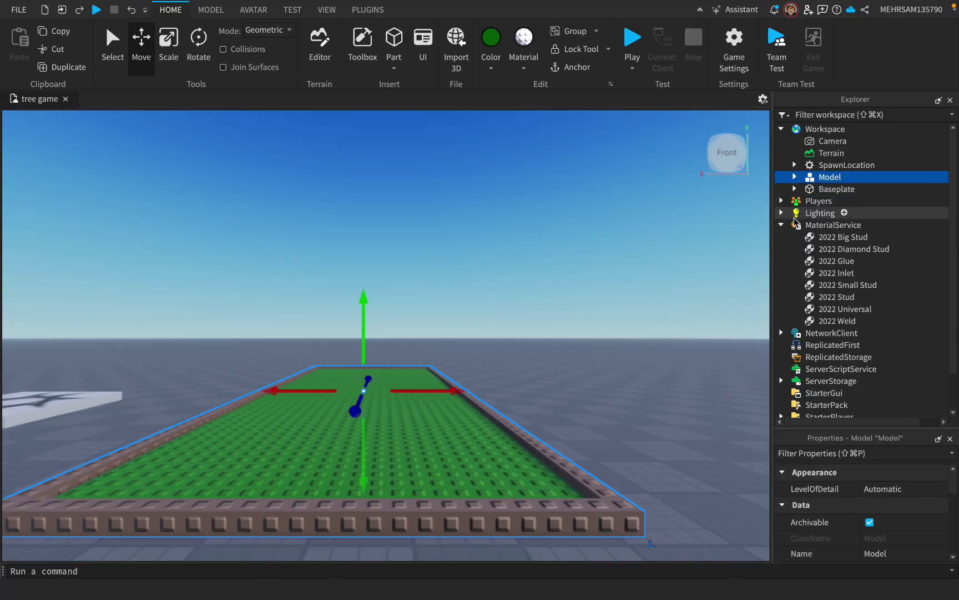
click(781, 224)
click(581, 311)
- Set the colour for new parts to Pine Cone brown
key(s)
key(a)
key(d)
key(w)
click(489, 66)
click(527, 245)
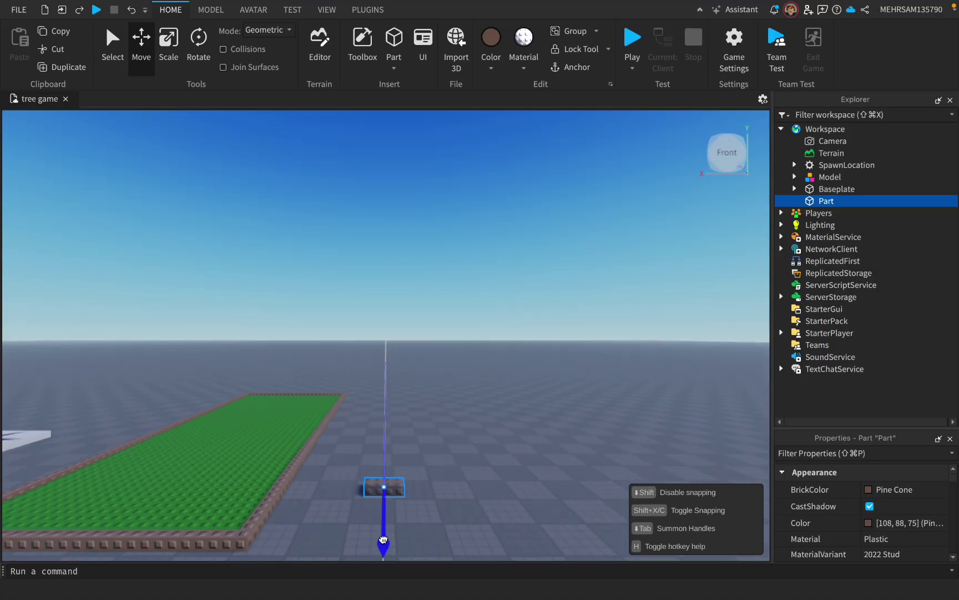
- Move the brown part beside the plot's corner and scale it into an upright post about five studs high
key(q)
drag(383, 539, 368, 492)
key(w)
key(w)
click(171, 50)
scroll(459, 464, up, 1)
scroll(459, 465, down, 1)
drag(460, 478, 328, 322)
- Duplicate the post, rotate the copy 90 degrees so it lies horizontally, and raise it to the post's top
key(super+d)
key(super+4)
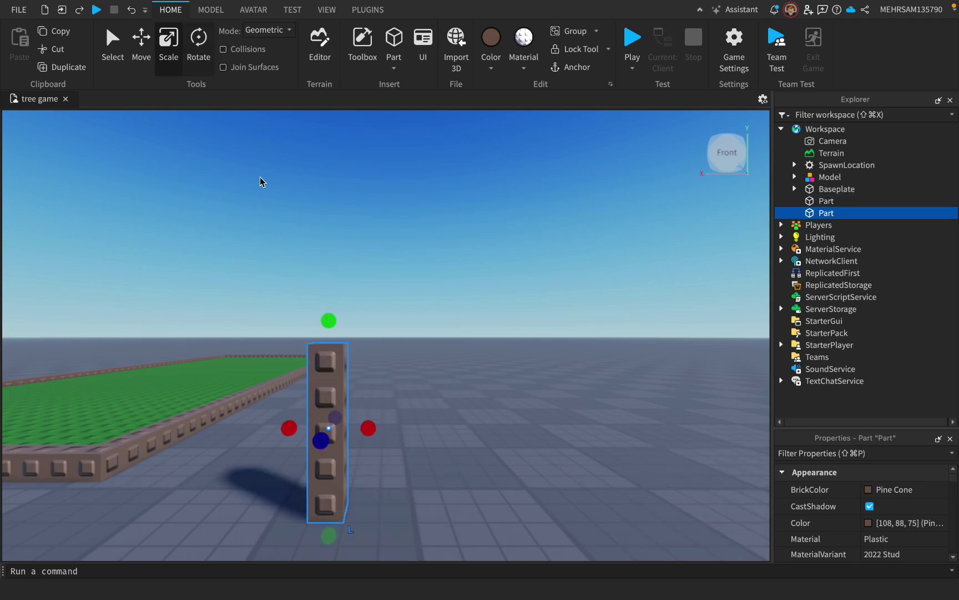
drag(389, 378, 421, 487)
key(super+2)
drag(327, 387, 325, 324)
- Scale the horizontal copy vertically into a sign board about five studs wide and three studs high
key(super+3)
drag(326, 400, 327, 438)
drag(326, 322, 326, 290)
key(a)
key(w)
shift+click(815, 204)
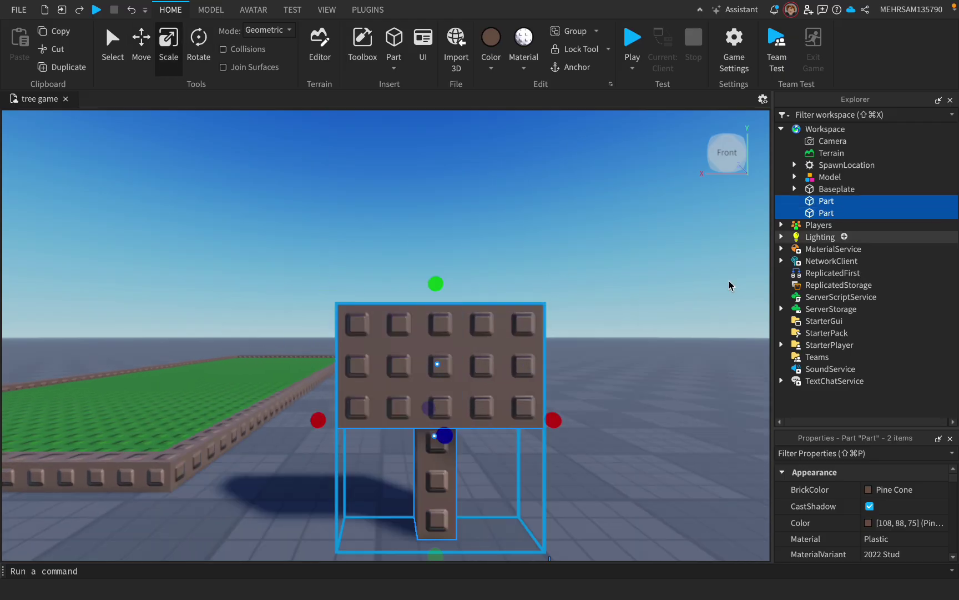
click(208, 42)
mouse_move(472, 441)
mouse_down()
mouse_move(439, 443)
mouse_move(466, 440)
mouse_up()
click(807, 216)
click(650, 287)
key(s)
scroll(500, 311, up, 2)
- Rename the sign board part as MainPart
click(379, 377)
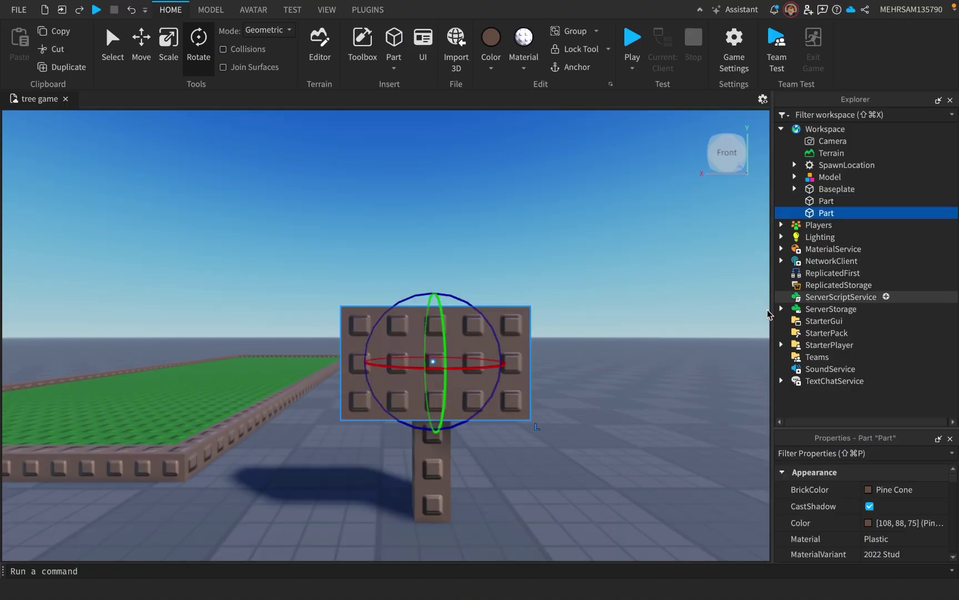
scroll(876, 522, down, 5)
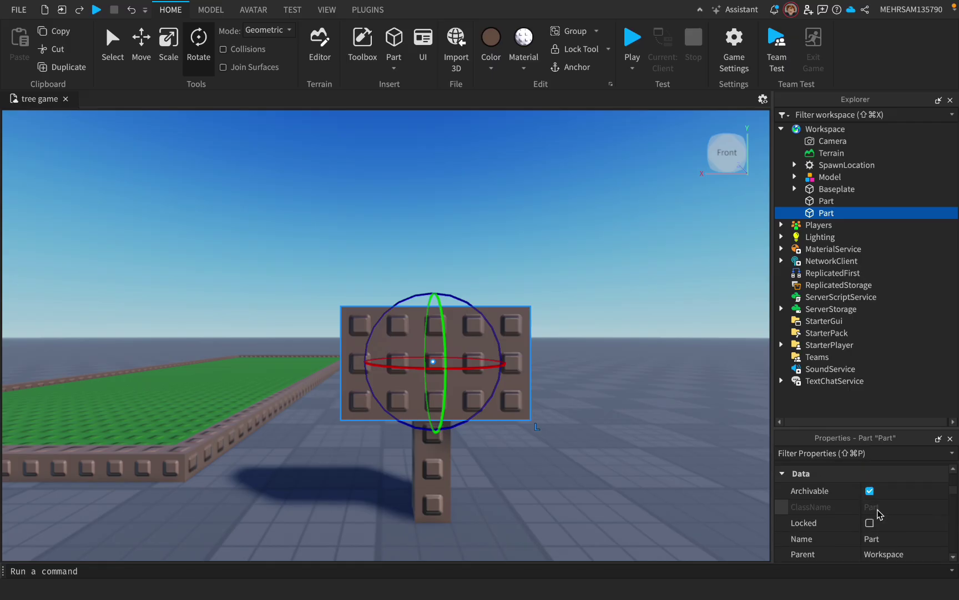
click(876, 509)
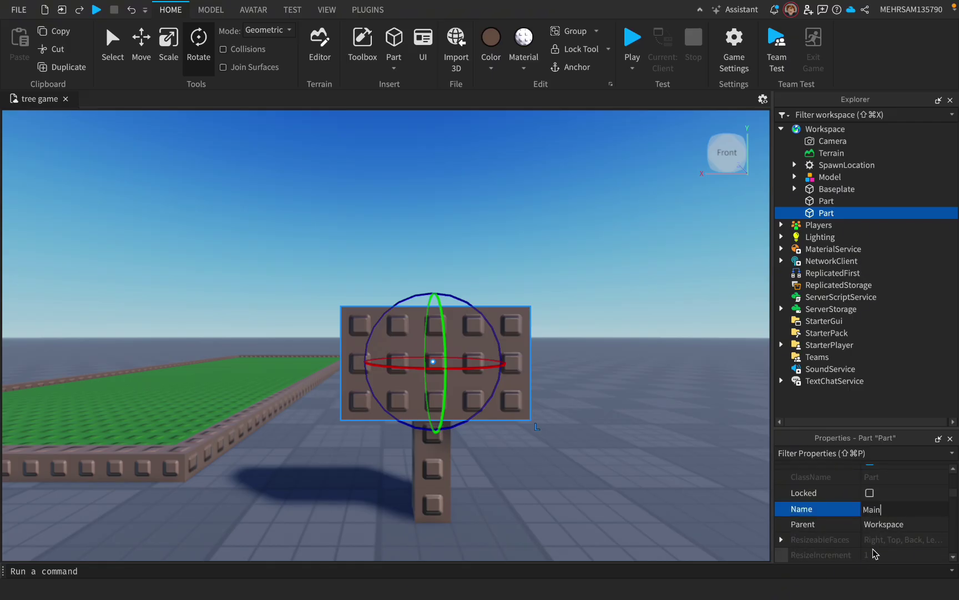
text(MainPart)
key(Return)
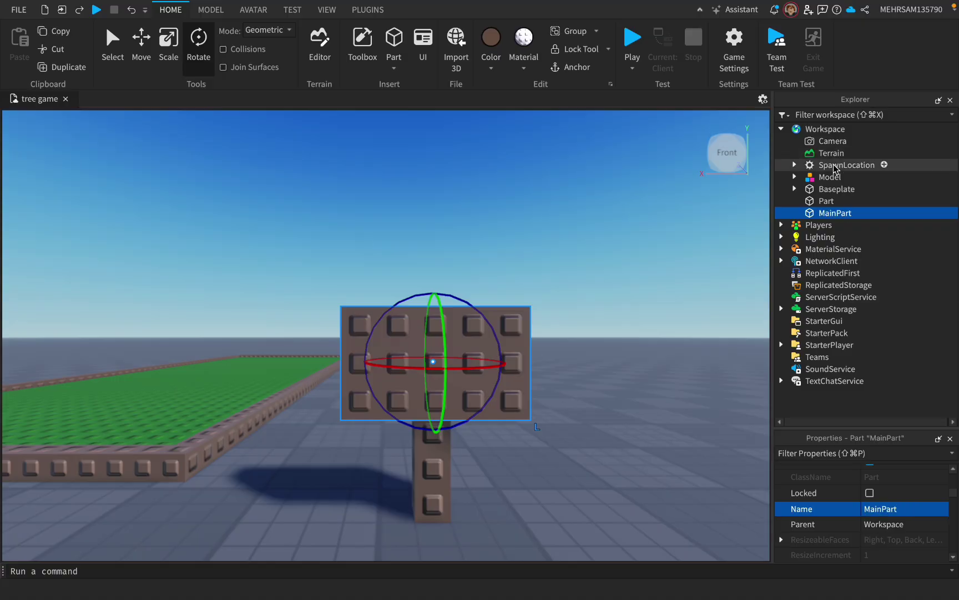
- Group MainPart and the post part as a model and name it PlayerSign
shift+click(823, 203)
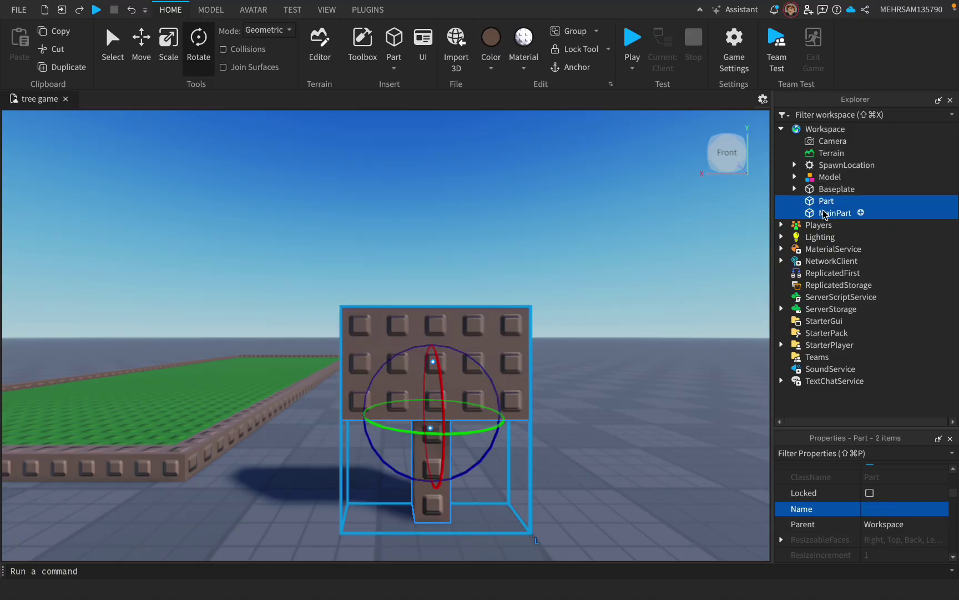
right_click(824, 214)
click(835, 253)
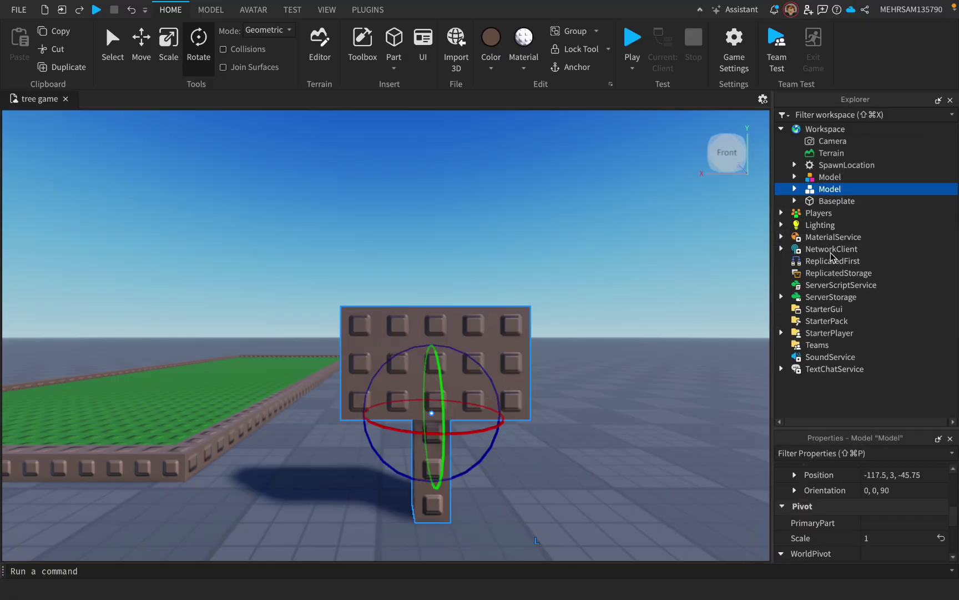
scroll(847, 547, down, 4)
scroll(851, 551, up, 10)
scroll(850, 550, down, 2)
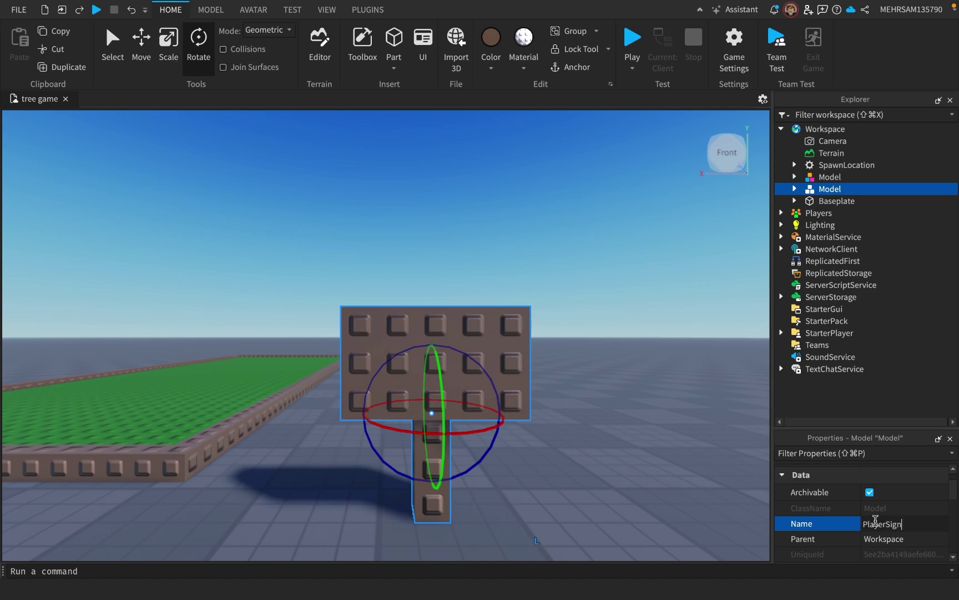
key(Return)
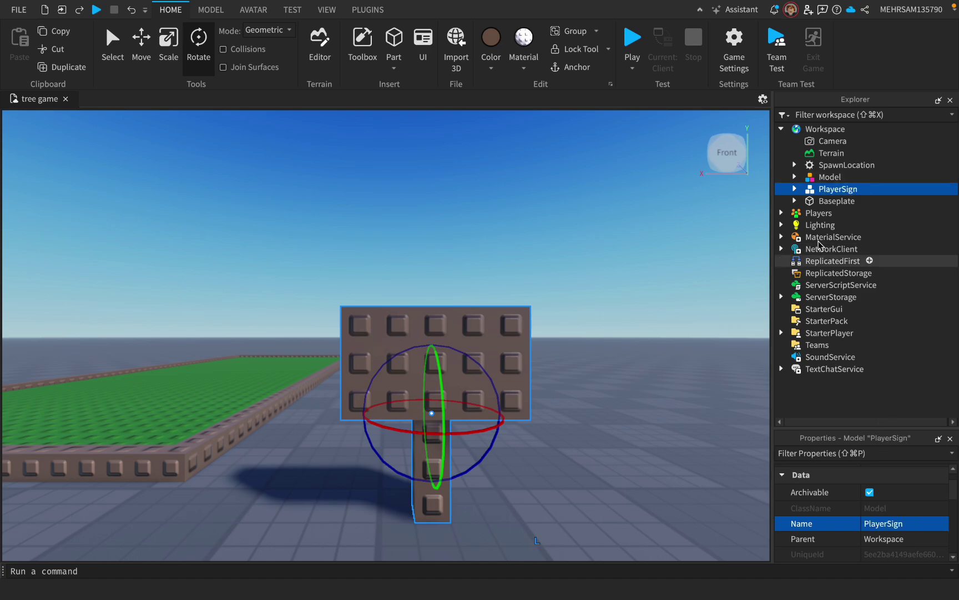
- Add a SurfaceGui to MainPart in PlayerSign and insert a TextLabel inside it
click(795, 189)
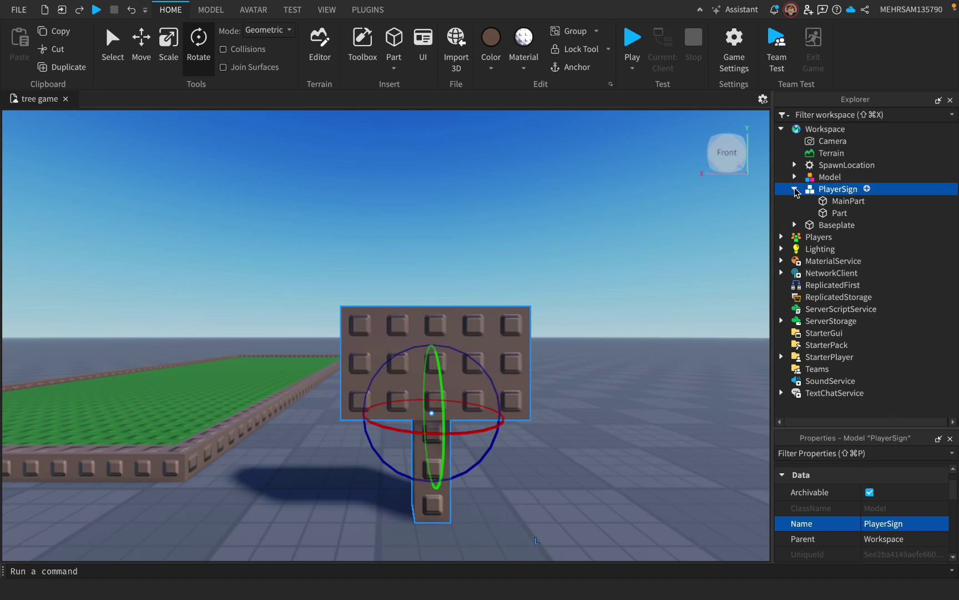
click(818, 202)
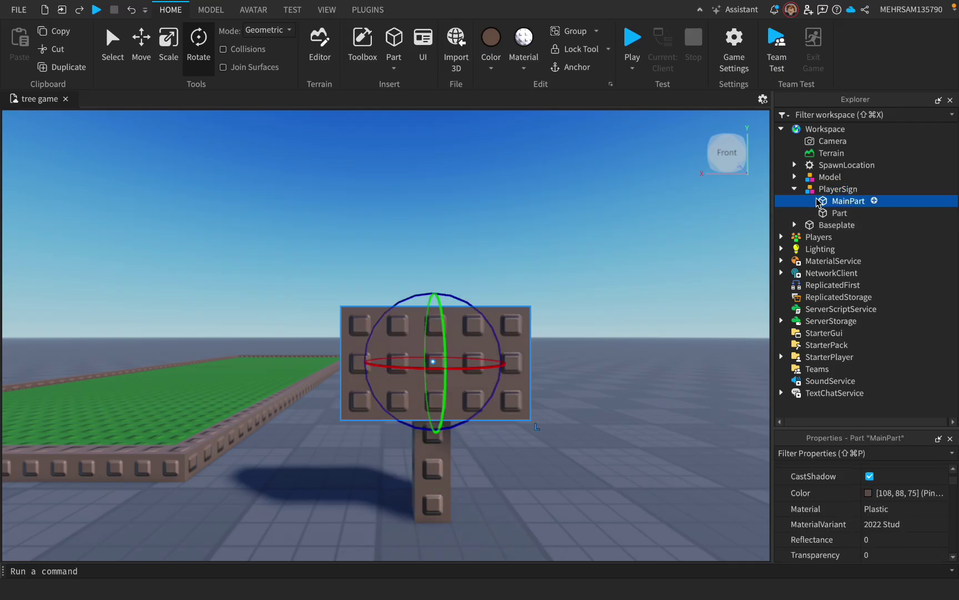
click(875, 201)
click(813, 352)
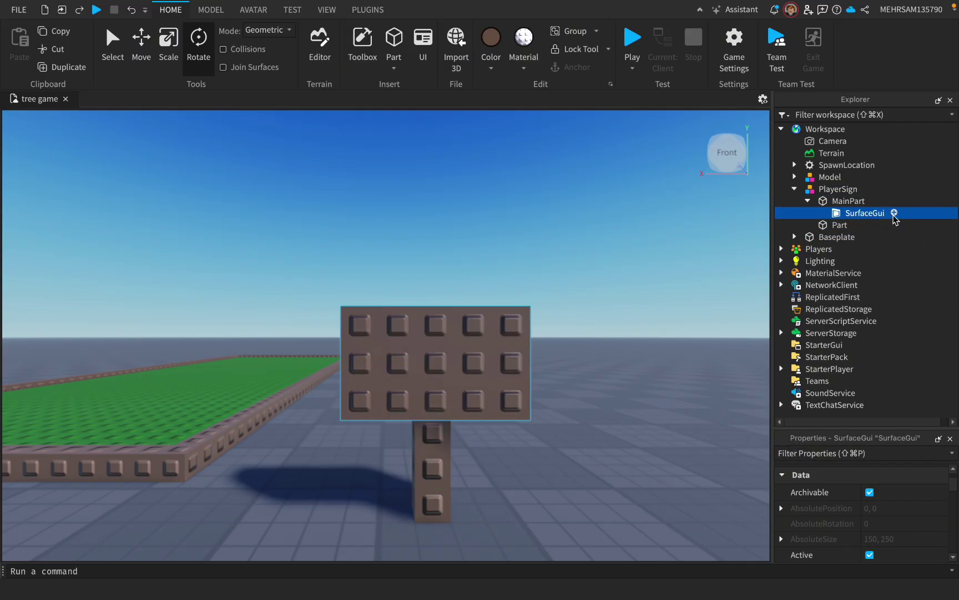
click(894, 213)
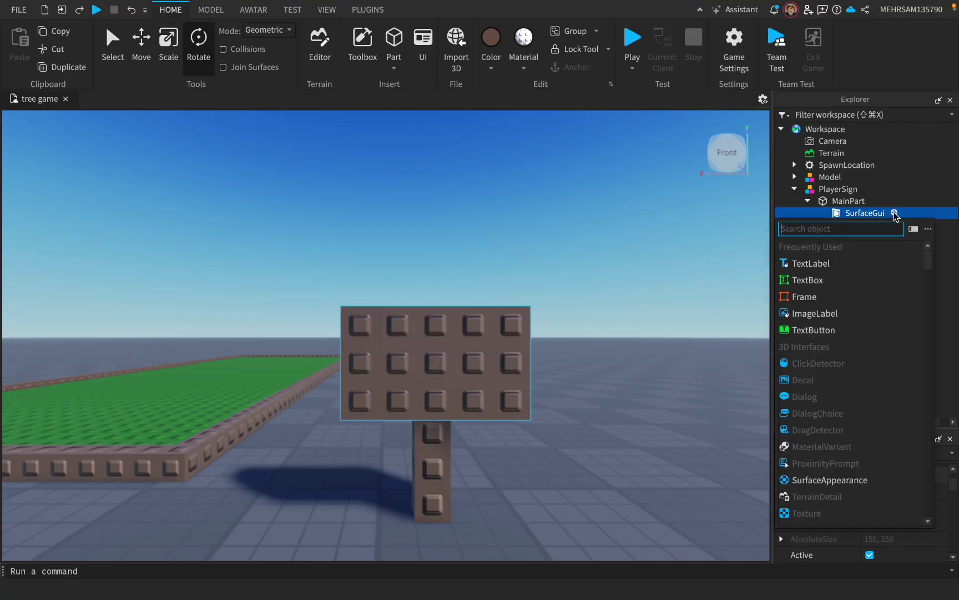
click(816, 263)
- Set the TextLabel's size to {1, 0},{1, 0}
scroll(863, 533, down, 3)
scroll(866, 546, down, 4)
scroll(888, 477, down, 5)
click(869, 510)
key(BackSpace)
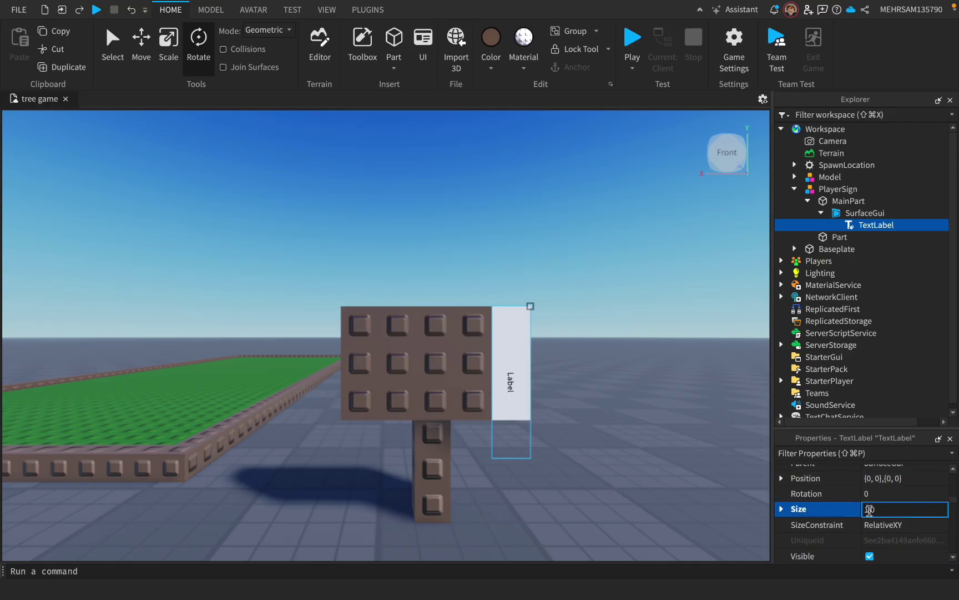
text(1,0,1,0)
key(Return)
- Set the TextLabel's rotation to -90
scroll(869, 509, up, 2)
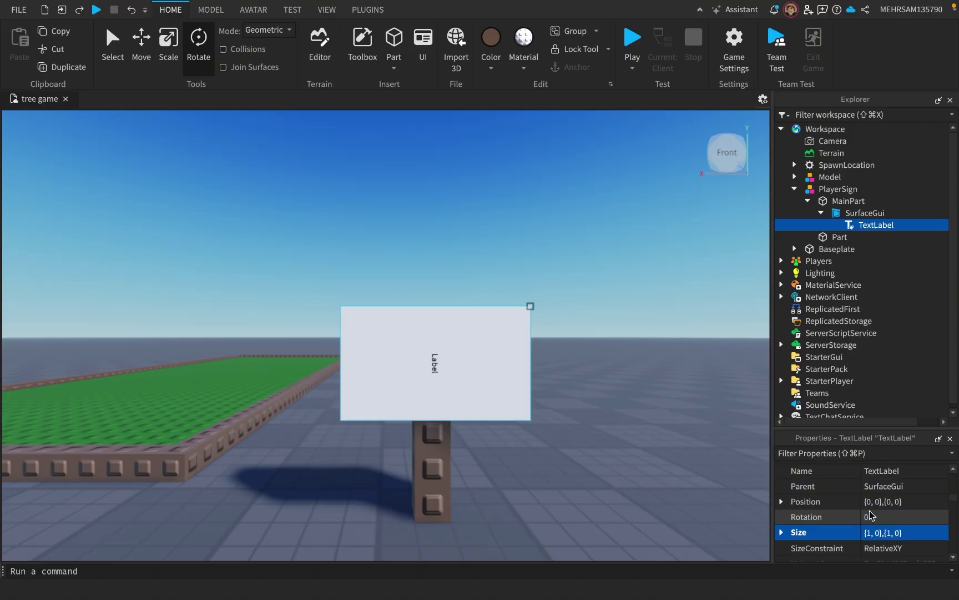
click(874, 516)
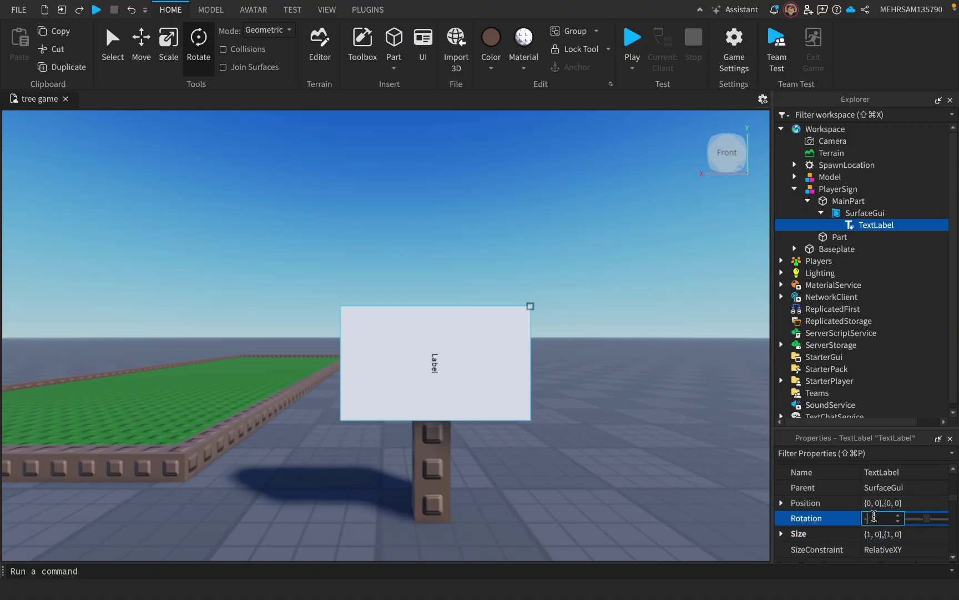
text(-90)
key(Return)
- Set the TextLabel's size to 1.6, 0 in X and 0.7, 0 in Y
click(781, 534)
click(869, 534)
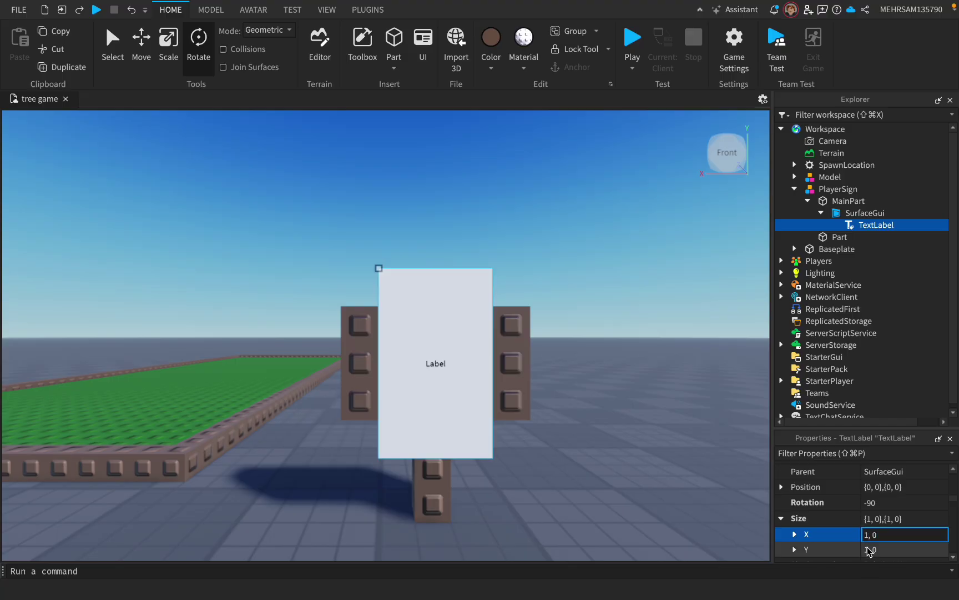
text(.6)
key(Return)
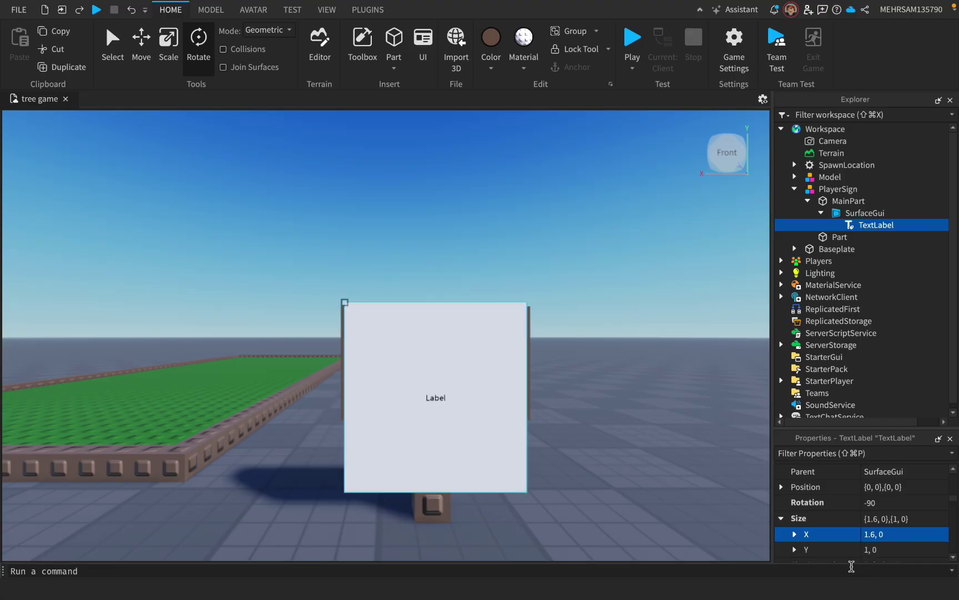
click(870, 549)
text(0.7)
key(Return)
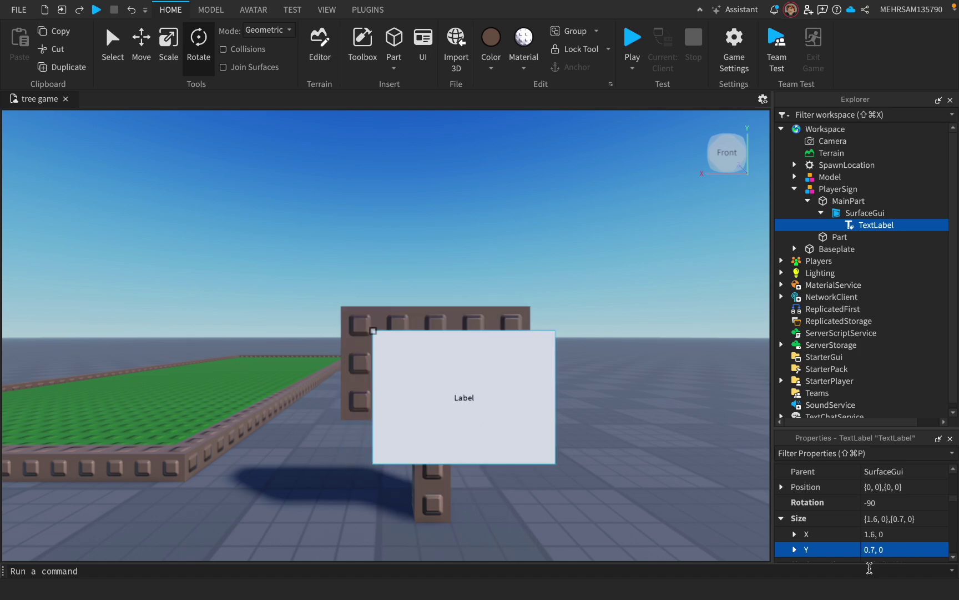
- Try an X position of 1, 0 for the TextLabel
scroll(870, 550, up, 2)
scroll(869, 549, down, 1)
click(781, 507)
double_click(867, 522)
text(1)
key(Return)
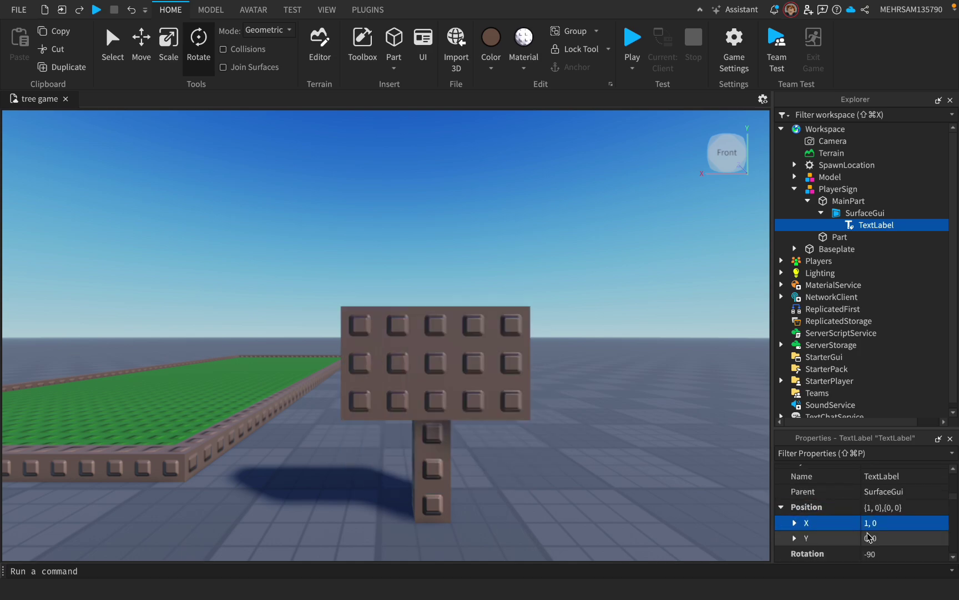
- Set the TextLabel's X position to -0.3, 0
double_click(868, 523)
key(BackSpace)
text(1)
key(Return)
double_click(873, 523)
text(3)
key(Return)
click(867, 523)
text(-)
key(Return)
- Try several Y positions for the TextLabel, ending with 0.2, 0
click(869, 538)
text(0.1)
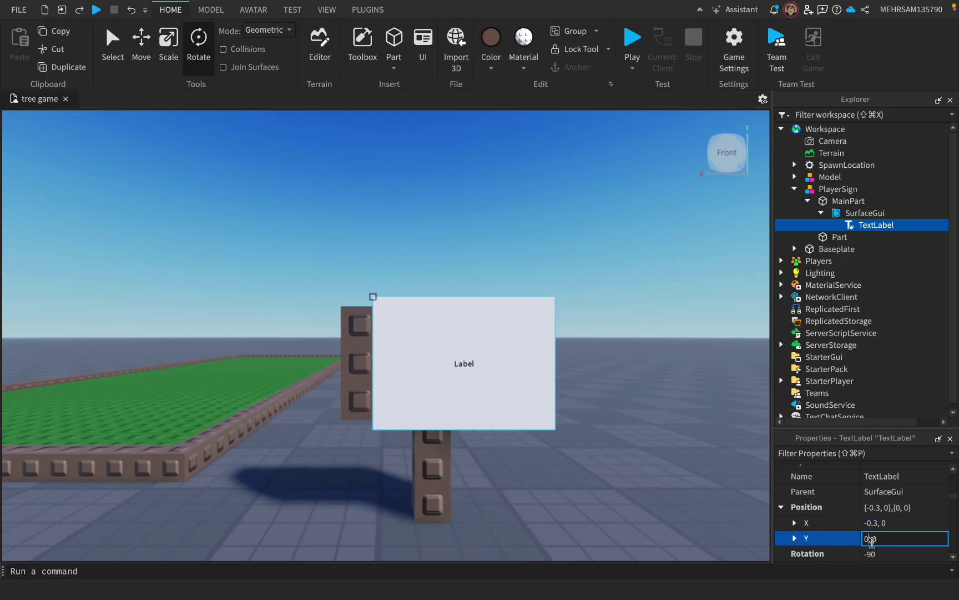
key(Return)
click(882, 538)
text(3)
key(Return)
double_click(873, 538)
text(2)
key(Return)
click(875, 538)
scroll(873, 540, down, 3)
double_click(875, 533)
key(BackSpace)
text(8)
key(Return)
key(super+z)
- Set the TextLabel's X size to 1.7, 0
double_click(876, 519)
key(BackSpace)
text(7)
key(Return)
- Set the TextLabel's Y position to 0.15, 0 and clear the selection
scroll(877, 549, up, 1)
click(880, 481)
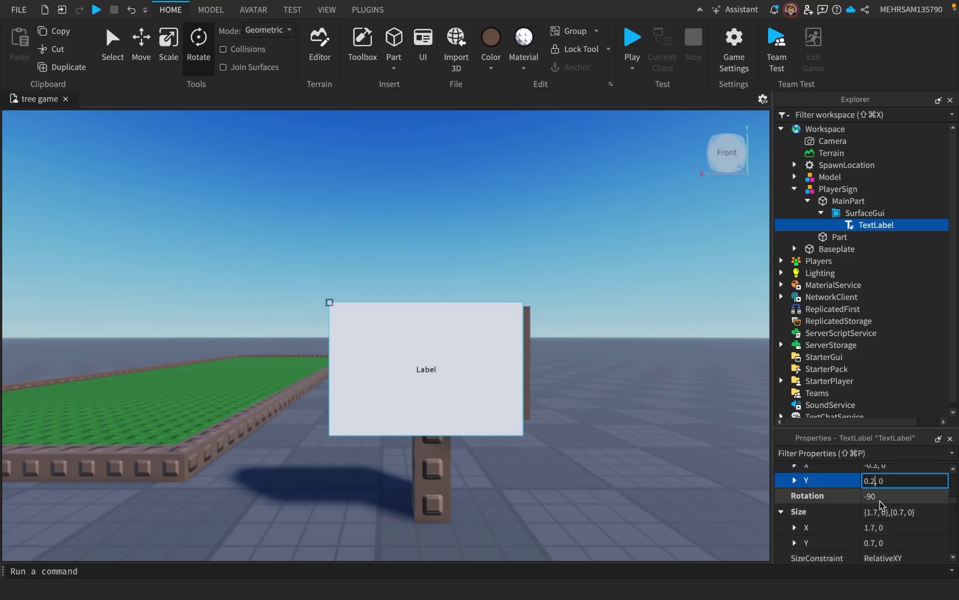
text(0.15)
key(Return)
click(883, 481)
key(Return)
click(578, 355)
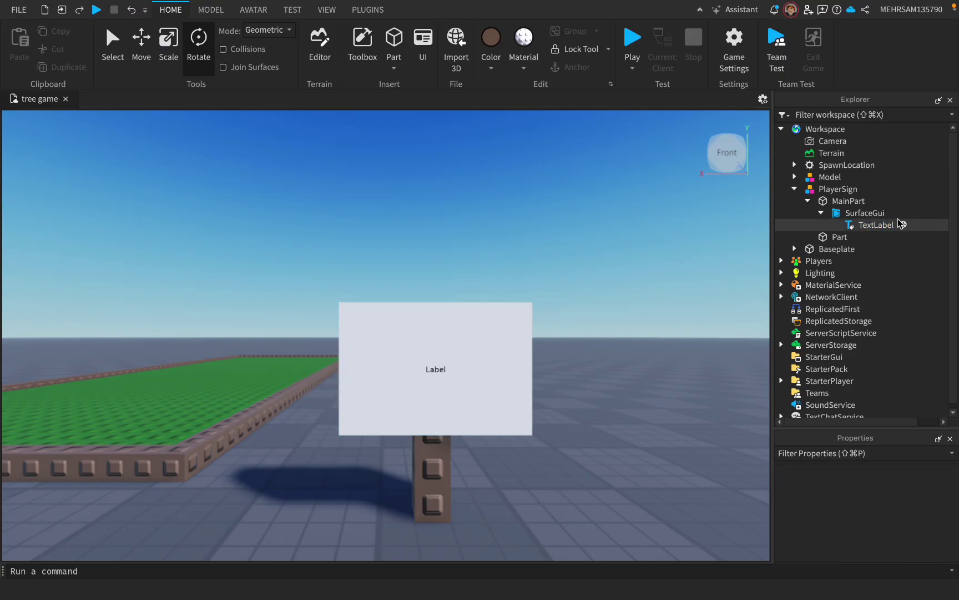
- Examine the TextLabel's Size and Position values, and look at the sign from behind
click(878, 225)
scroll(890, 498, down, 10)
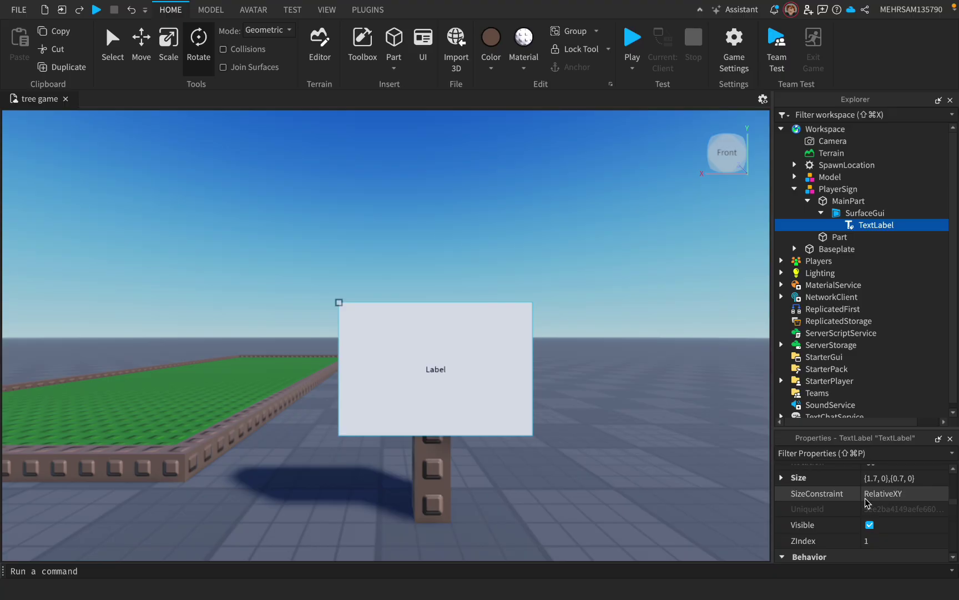
click(781, 477)
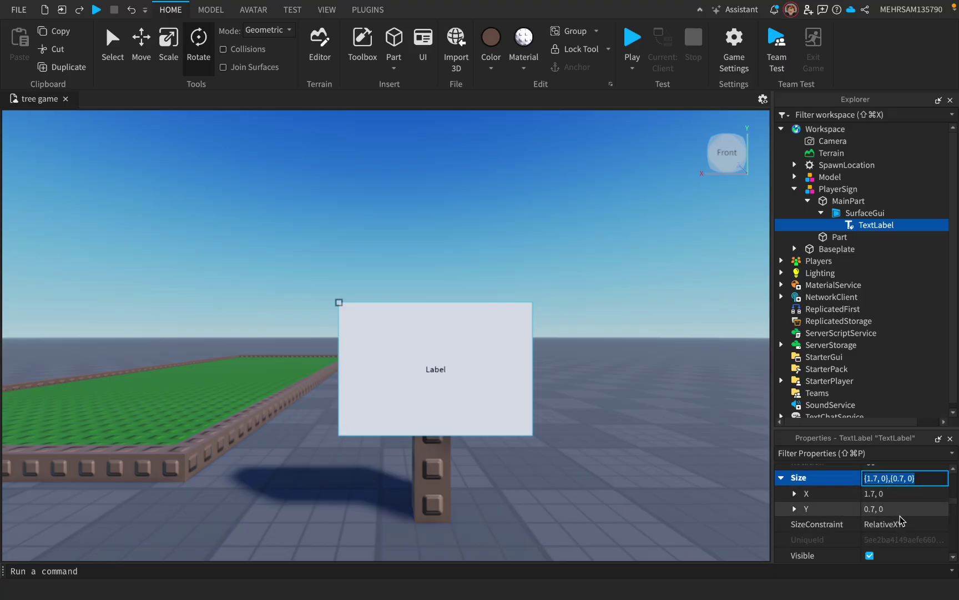
scroll(872, 516, up, 3)
click(782, 506)
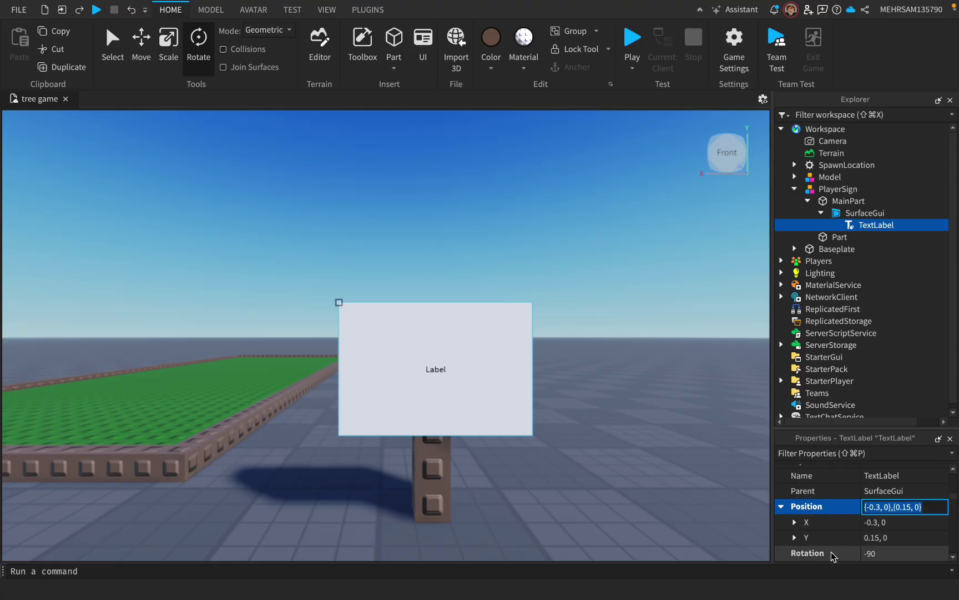
scroll(887, 540, down, 2)
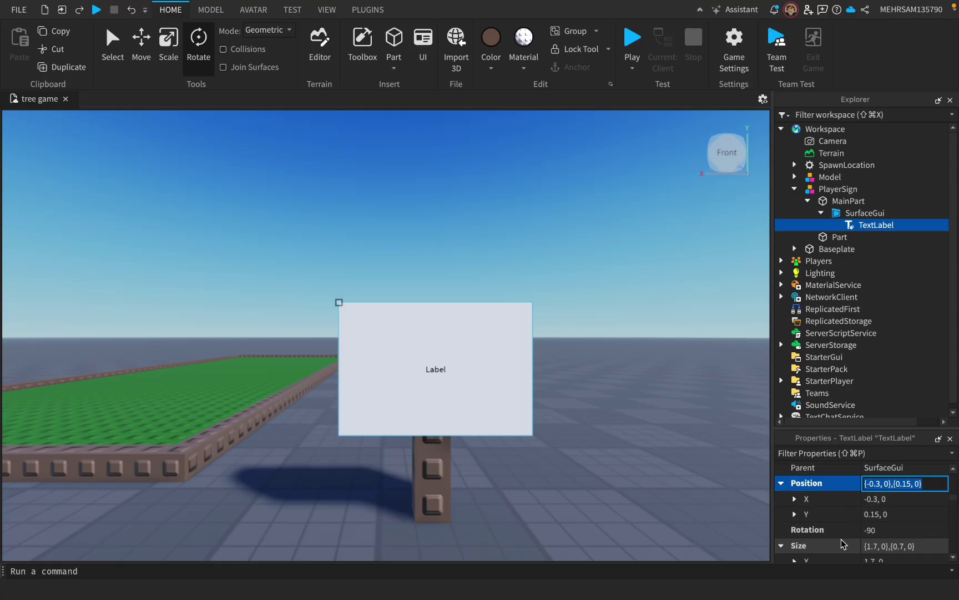
click(782, 484)
click(782, 514)
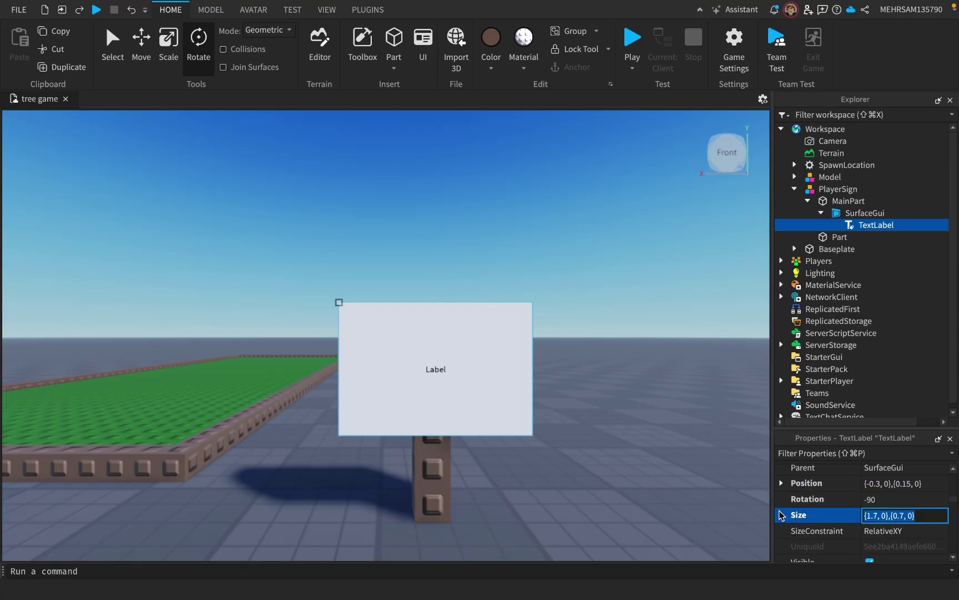
click(663, 278)
click(754, 158)
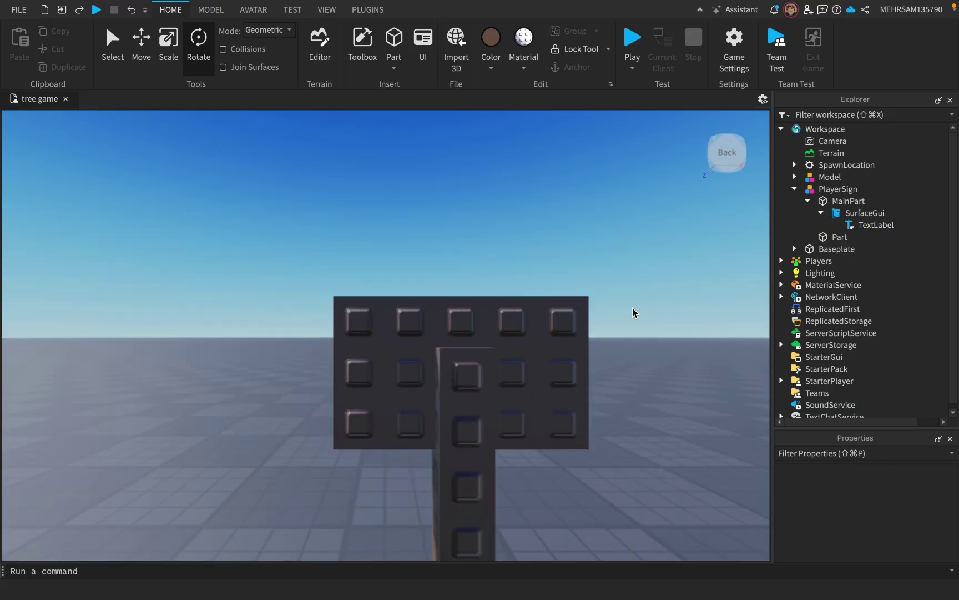
click(701, 156)
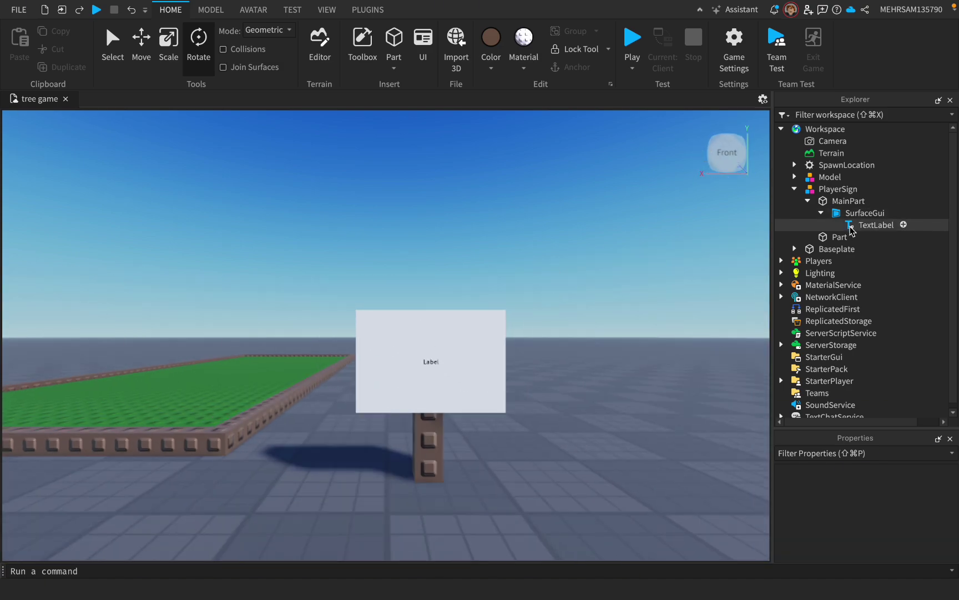
- Set the TextLabel's background transparency to 1
click(852, 227)
scroll(847, 541, down, 5)
scroll(874, 527, down, 1)
click(880, 540)
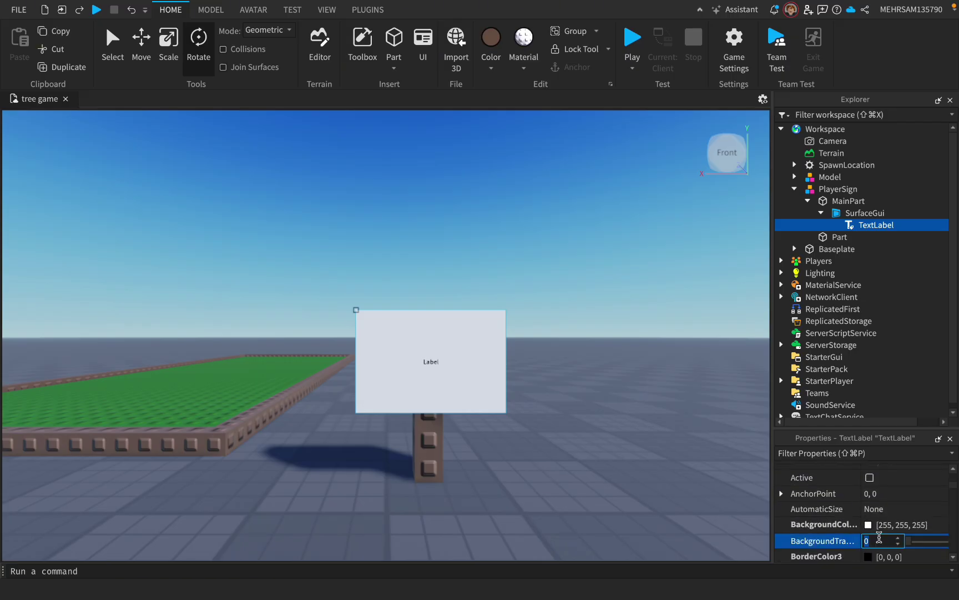
text(1)
key(Return)
- Make the TextLabel's Source Sans Pro font bold
scroll(881, 542, down, 15)
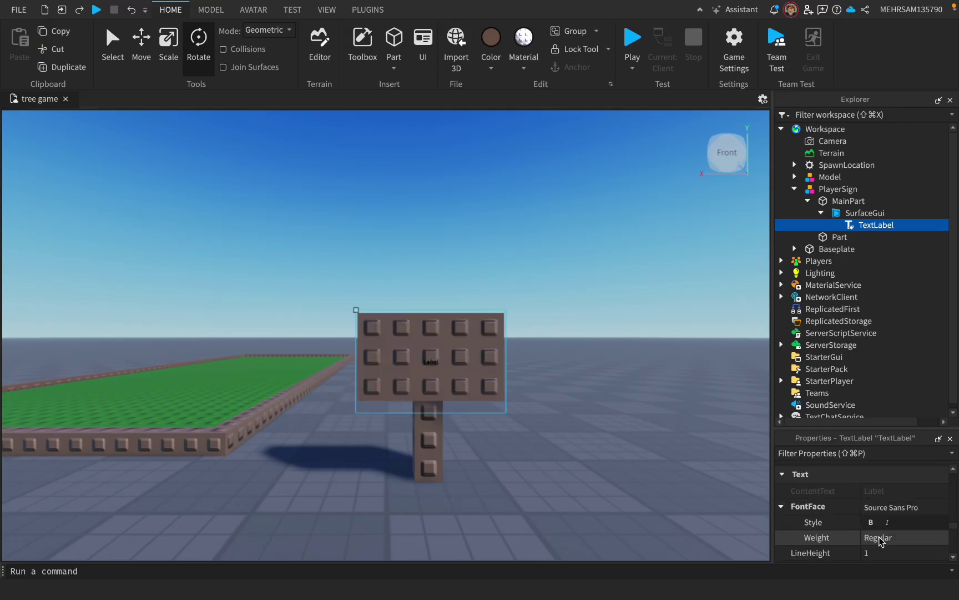
scroll(881, 542, up, 6)
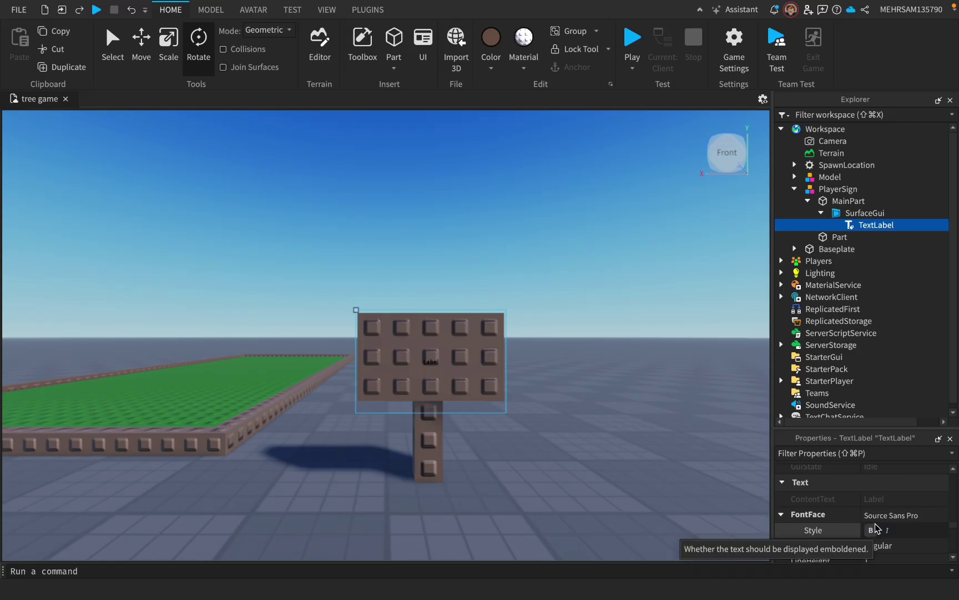
scroll(875, 528, down, 3)
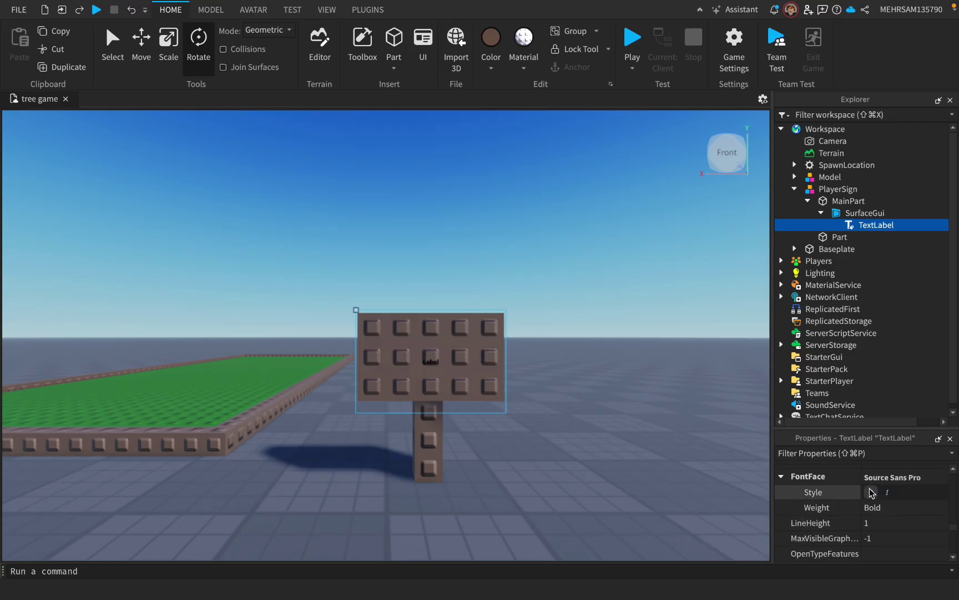
- Set the TextLabel's font to Press Start 2P and turn on TextScaled
click(880, 477)
click(880, 477)
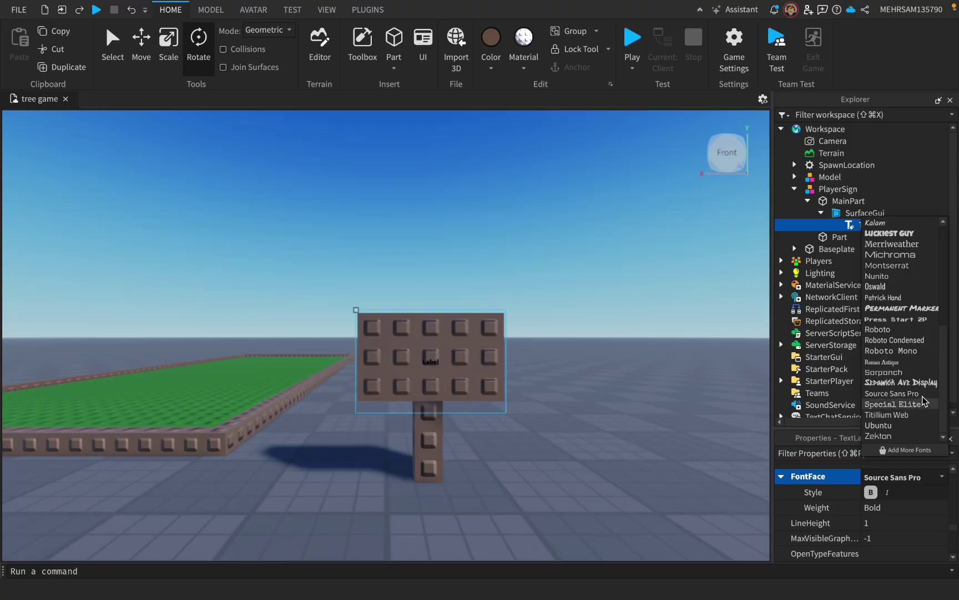
click(894, 321)
scroll(885, 500, down, 3)
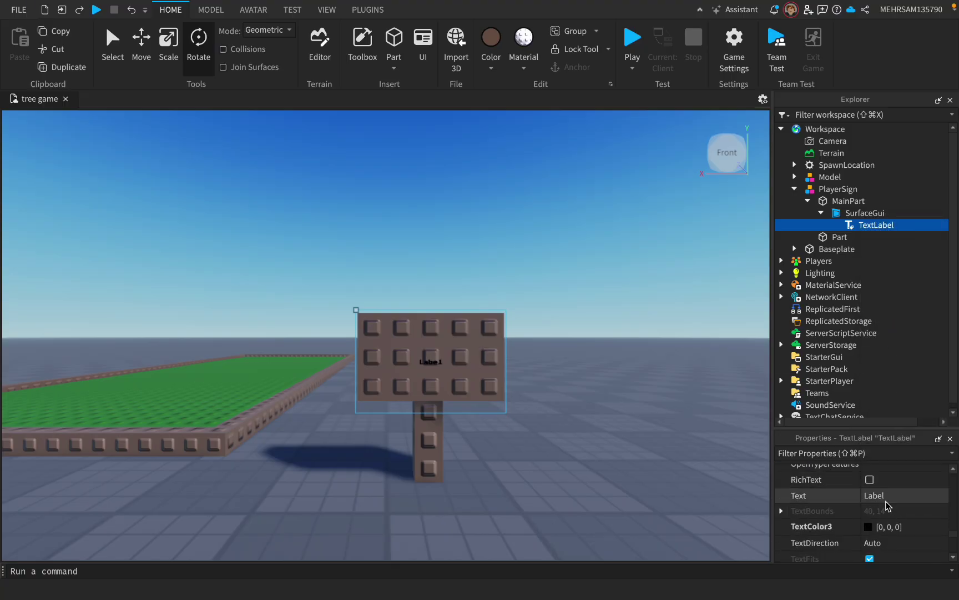
scroll(884, 504, down, 4)
click(870, 502)
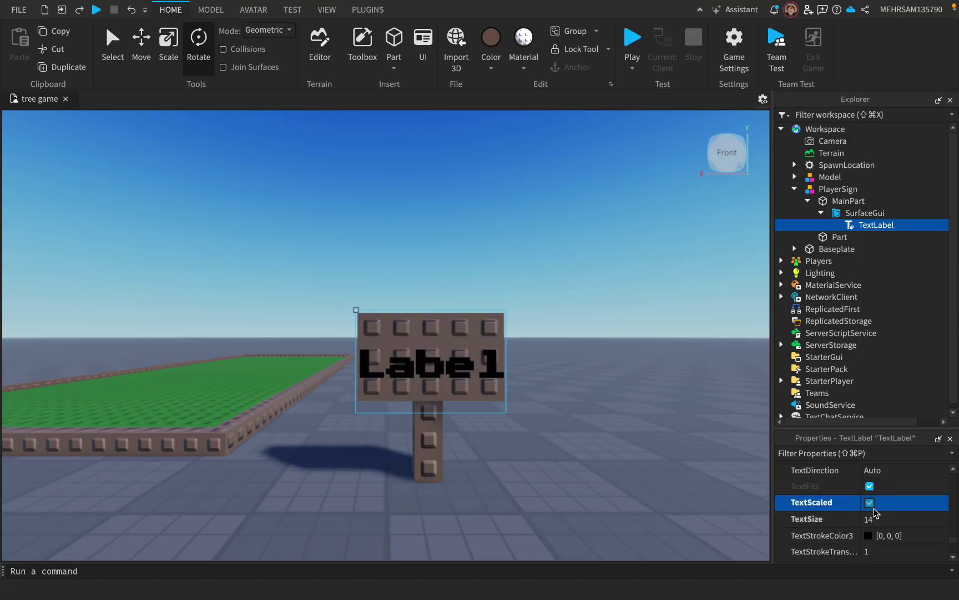
- Set the TextLabel's text color to white (255, 255, 255)
scroll(874, 509, up, 5)
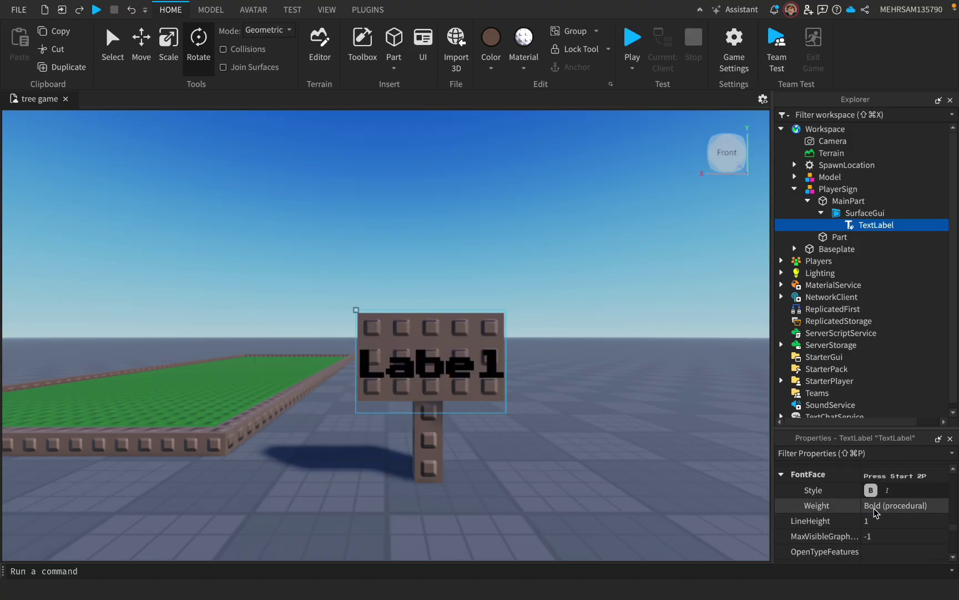
scroll(874, 508, down, 4)
click(874, 508)
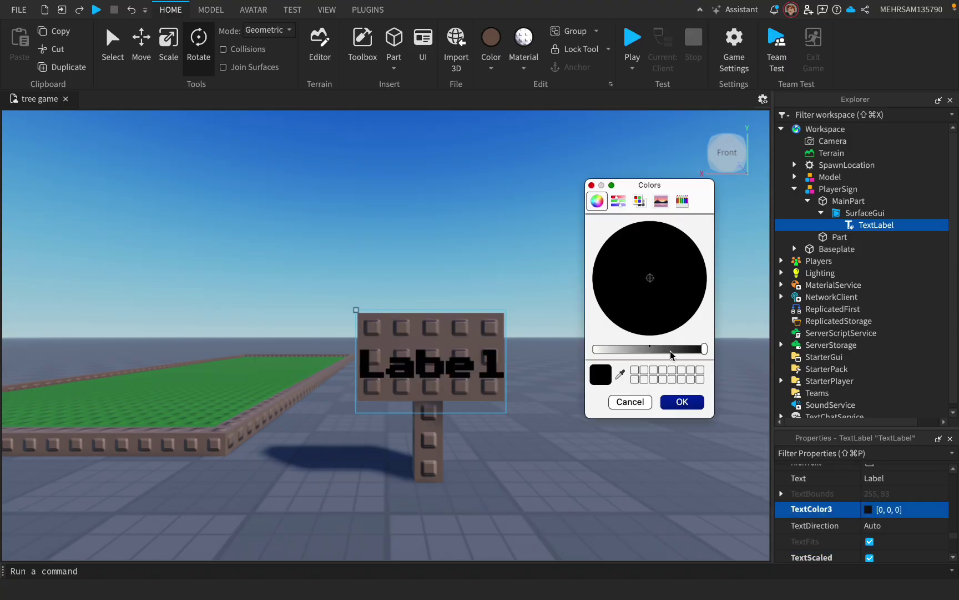
drag(671, 353, 534, 352)
click(682, 402)
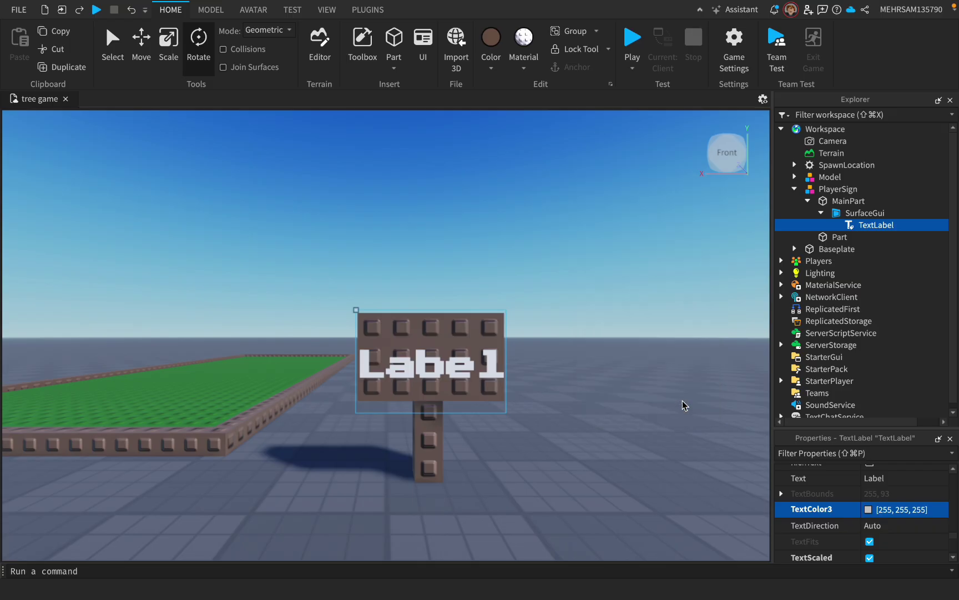
- Clear the TextLabel's Text so that it is empty
scroll(877, 492, up, 2)
click(876, 495)
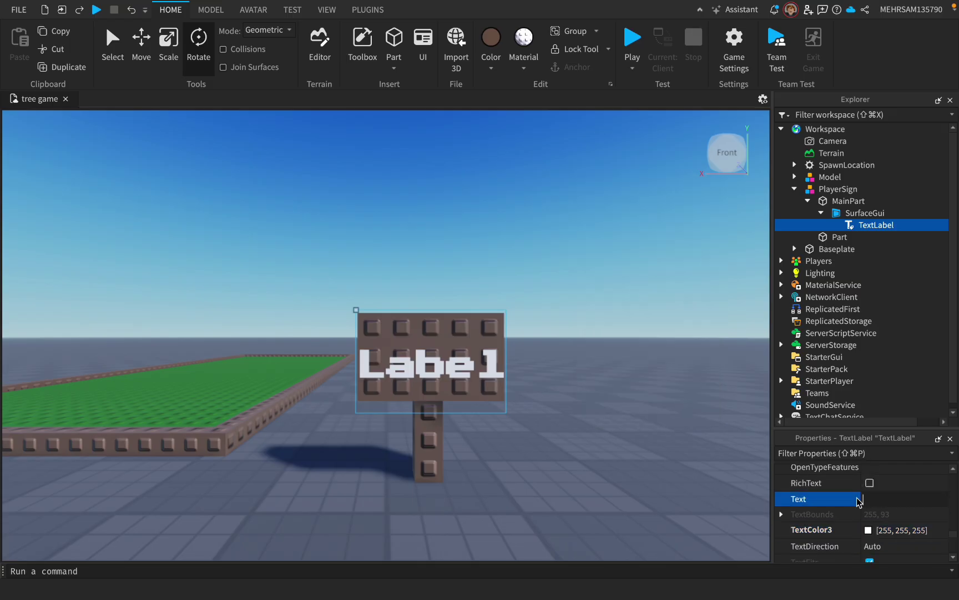
key(Return)
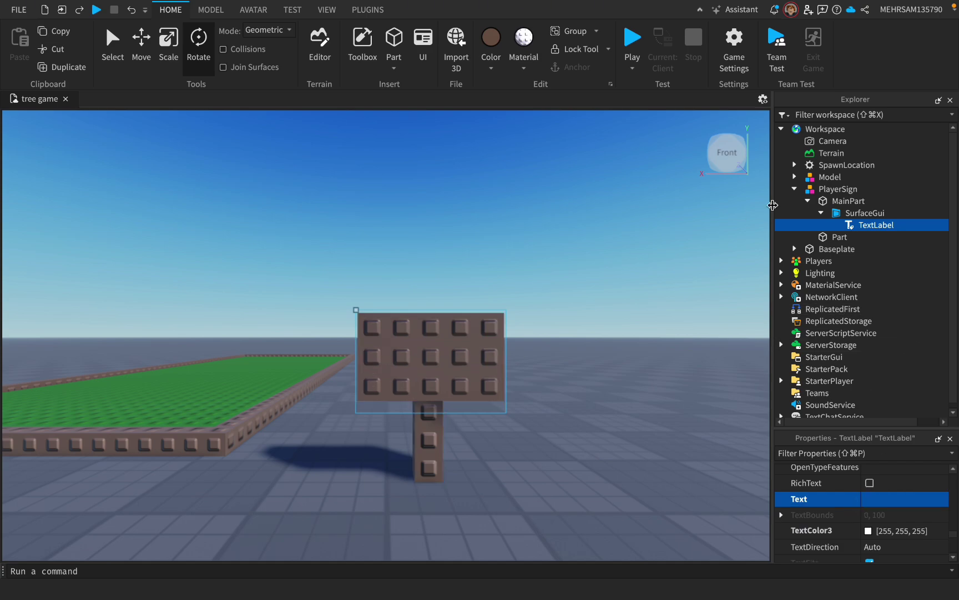
- Collapse the PlayerSign model and nest it inside the plot's Model
click(794, 190)
click(658, 388)
key(s)
key(a)
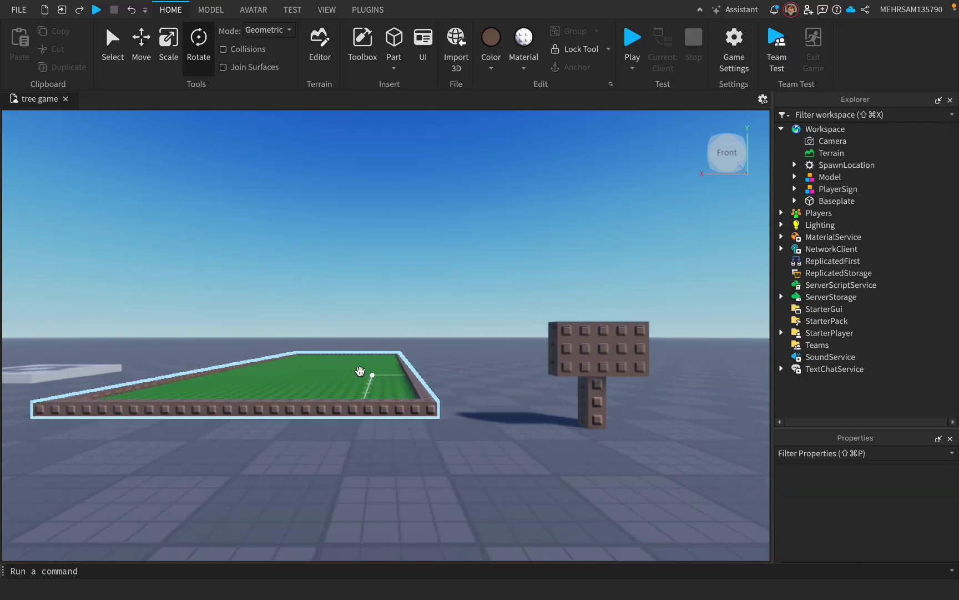
click(830, 177)
drag(839, 189, 831, 178)
- Move the PlayerSign toward the front corner of the green plot
click(150, 56)
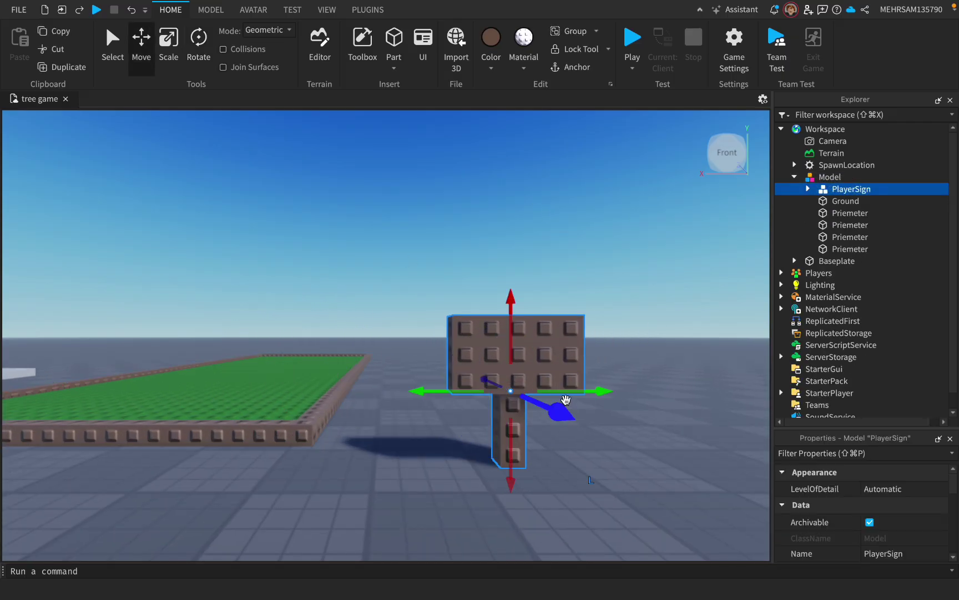
drag(563, 401, 578, 425)
drag(475, 411, 329, 401)
- Rotate the PlayerSign about its vertical axis to change which way it faces beside the plot
key(super+4)
drag(402, 428, 340, 424)
key(a)
key(s)
key(w)
click(662, 325)
key(w)
key(d)
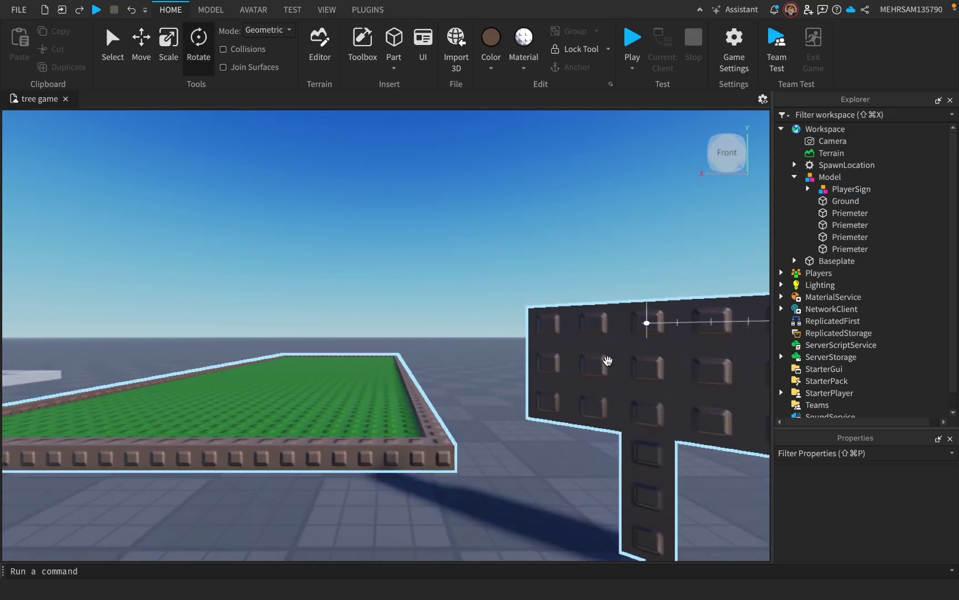
key(s)
- Try turning off CastShadow on the PlayerSign's MainPart and Part
click(589, 362)
key(w)
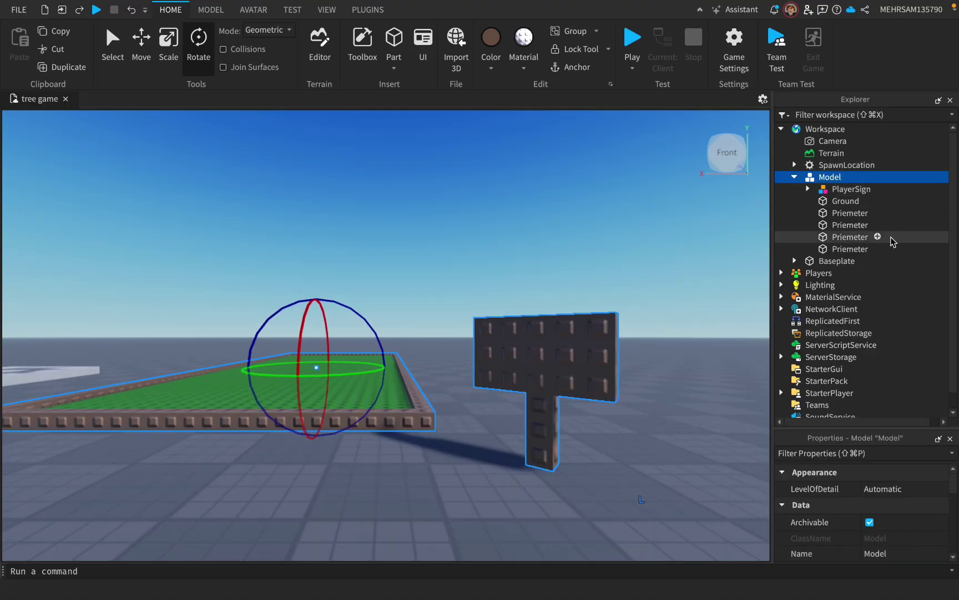
click(808, 188)
click(915, 224)
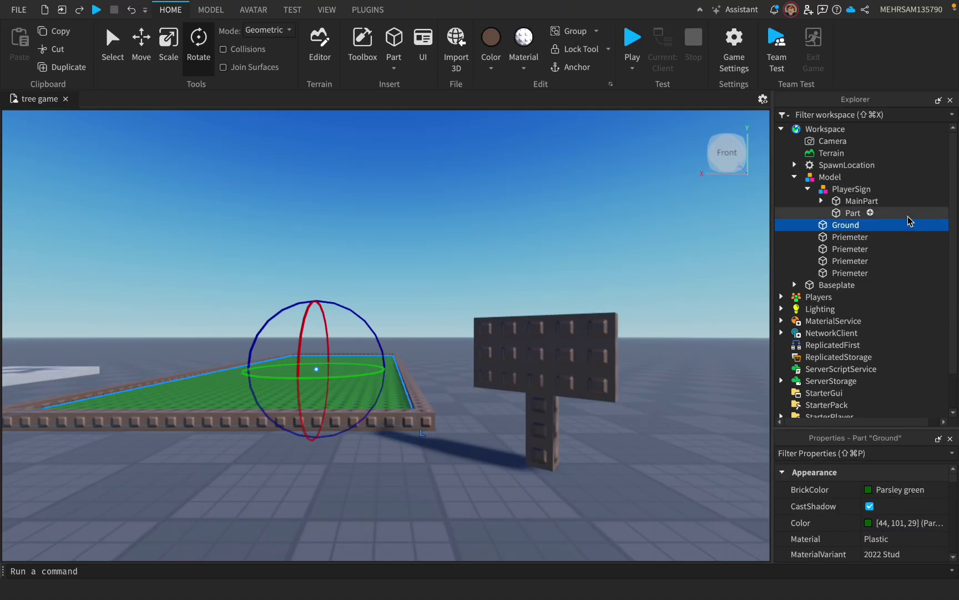
click(878, 201)
shift+click(885, 213)
click(870, 506)
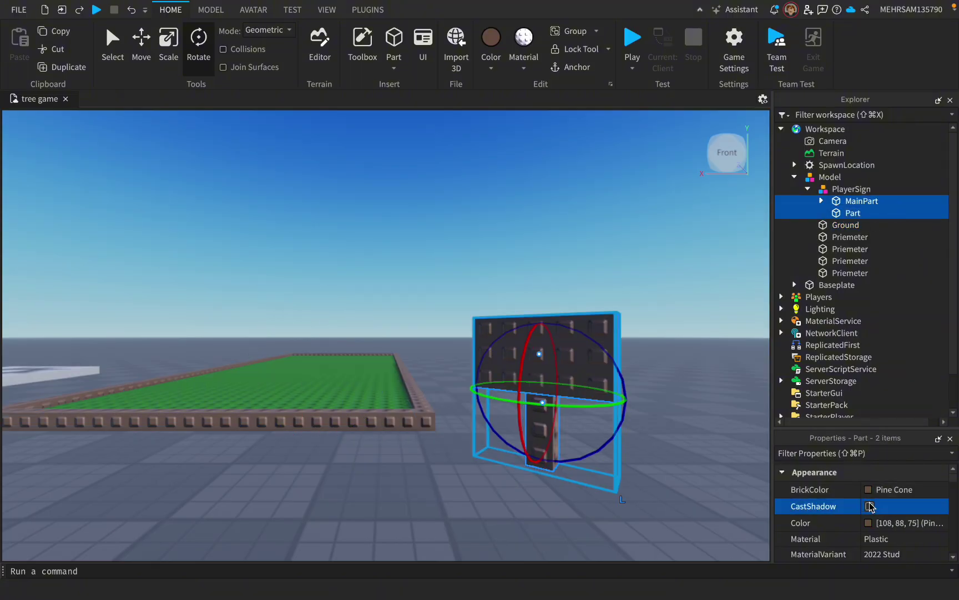
- Look at the sign without its shadow, and undo the CastShadow change
click(695, 375)
scroll(694, 375, up, 5)
key(d)
key(a)
key(s)
key(d)
key(w)
key(d)
key(super+z)
- Rename the Model containing the plot and the sign as Place
click(638, 445)
key(a)
key(w)
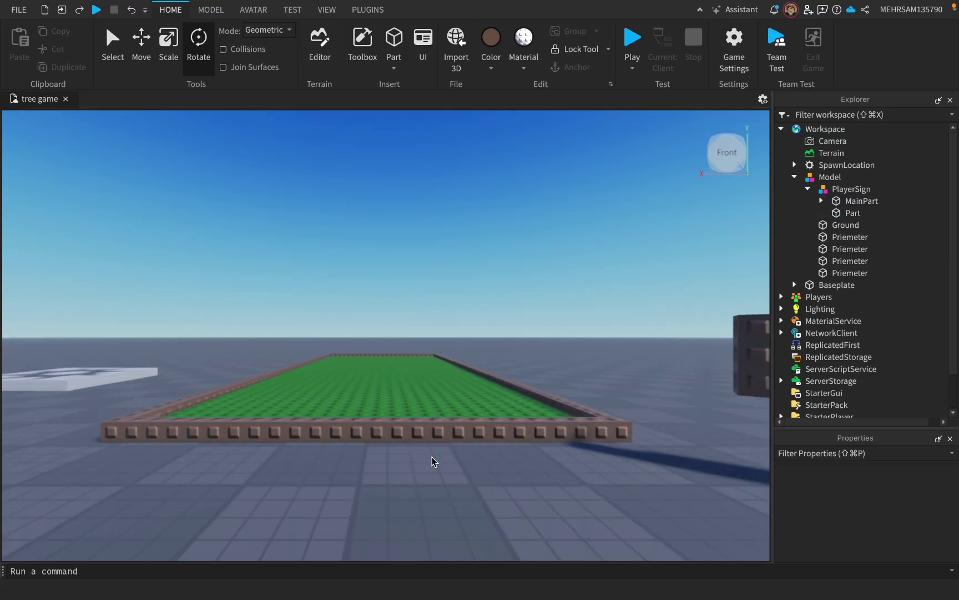
key(d)
key(s)
click(429, 429)
click(809, 190)
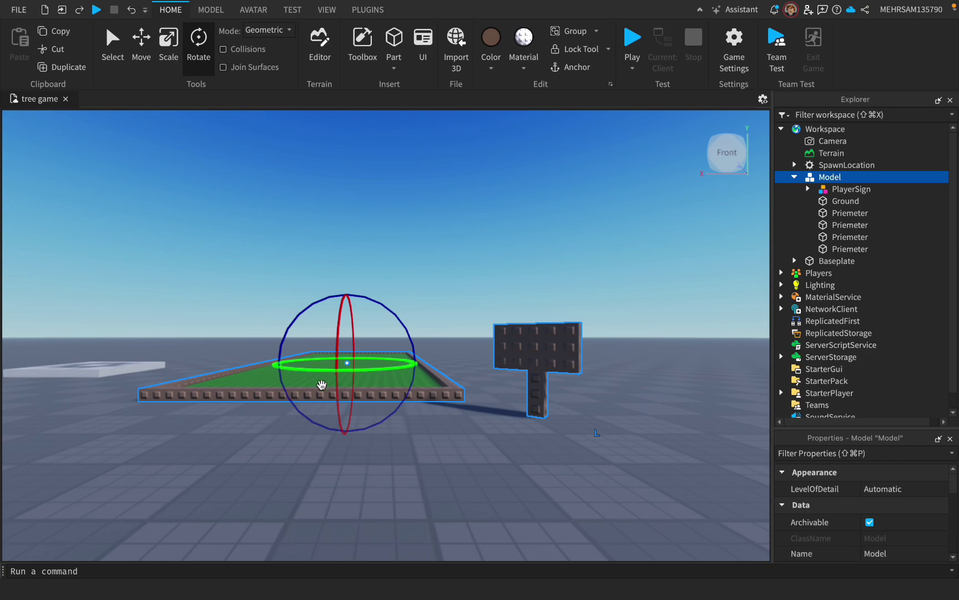
click(887, 554)
text(Place)
key(Return)
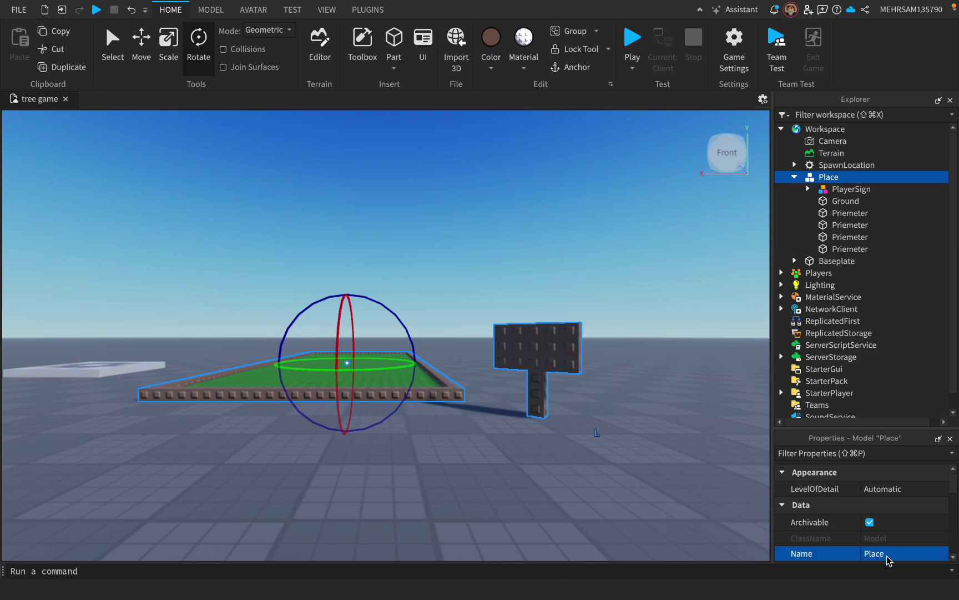
- Duplicate the Place model and move the copy sideways along the X axis, next to the original plot
click(141, 56)
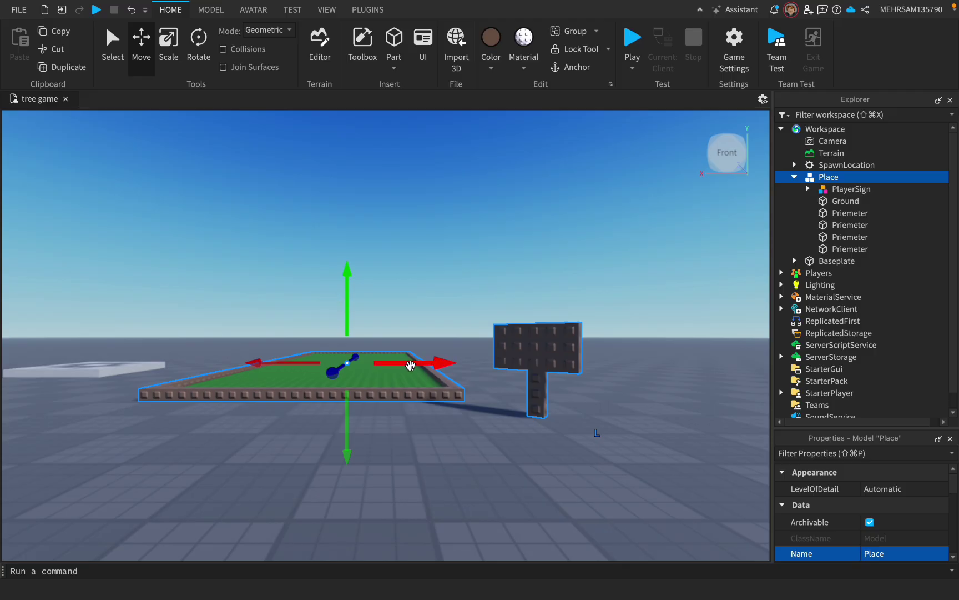
key(ctrl+d)
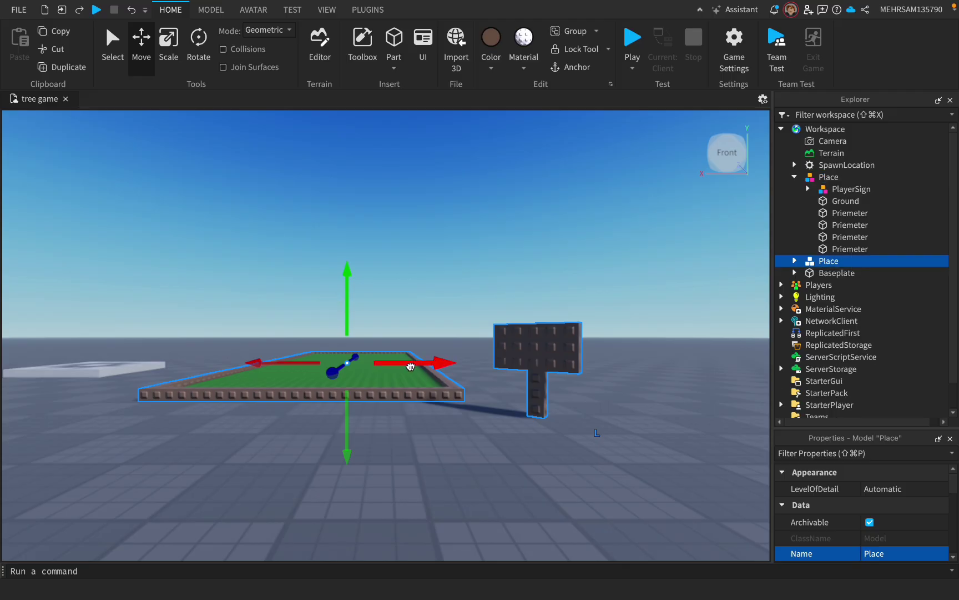
drag(410, 365, 474, 389)
key(s)
key(a)
click(534, 276)
- Examine the gap between the two plots and the sign's placement in front of them
key(w)
key(d)
key(a)
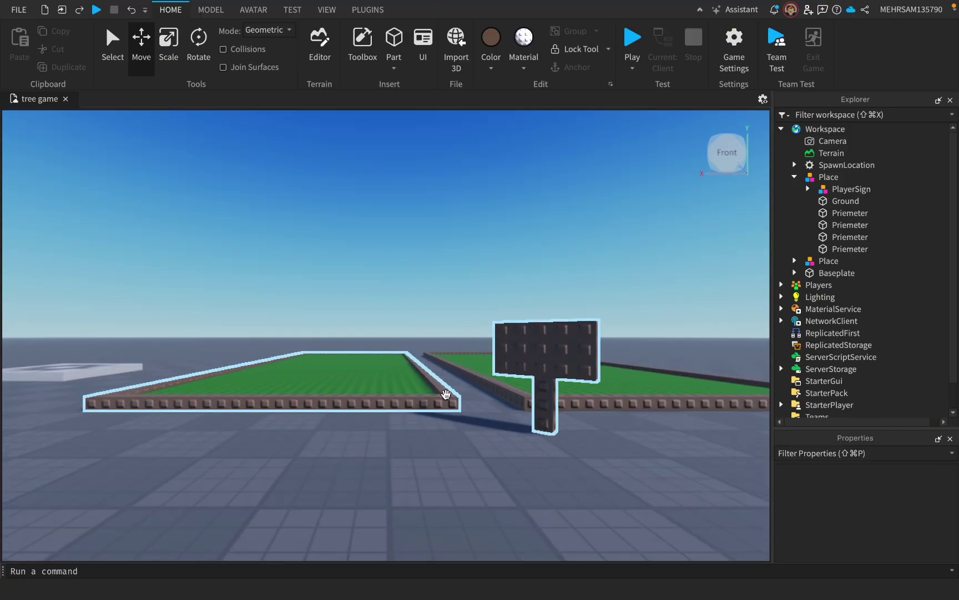
key(d)
key(a)
key(d)
key(w)
key(s)
key(a)
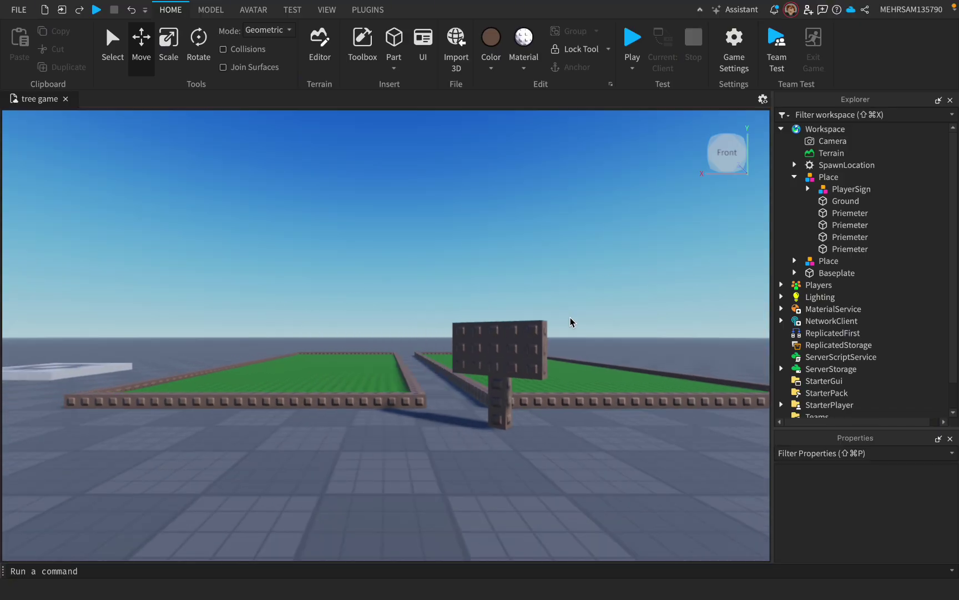
- Collapse the Place model, insert a folder in the Workspace and name it Places
click(794, 177)
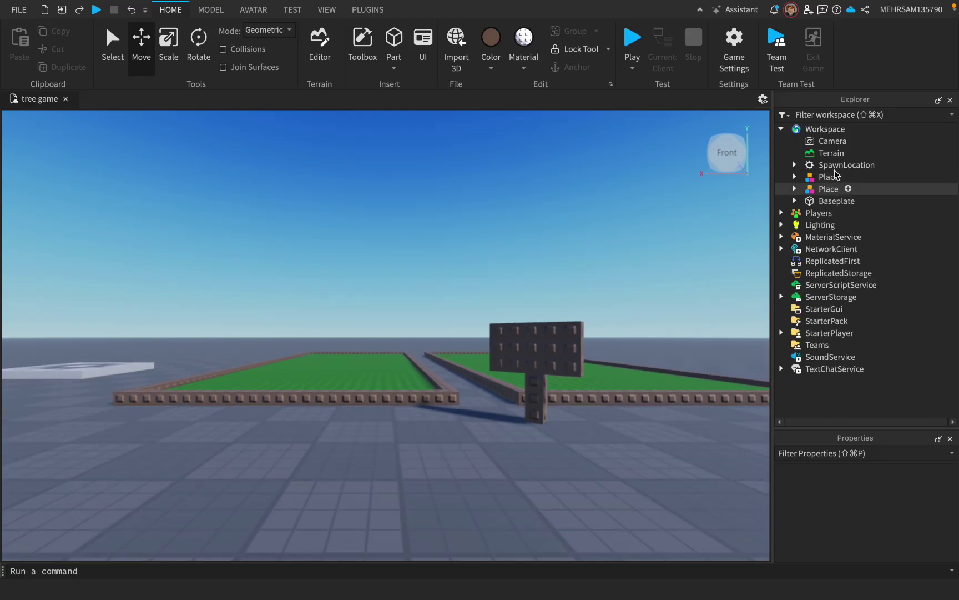
mouse_move(858, 129)
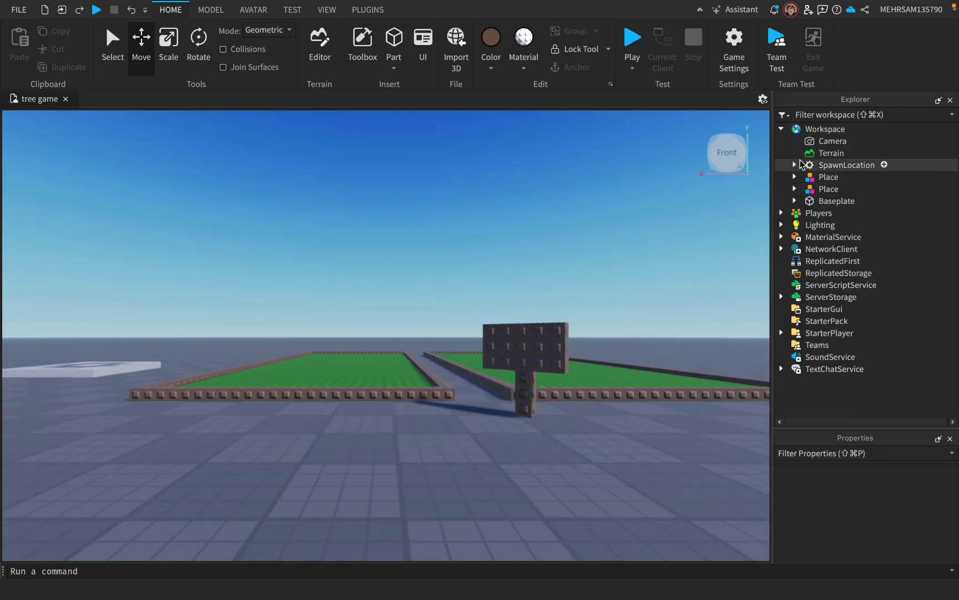
click(855, 130)
click(805, 213)
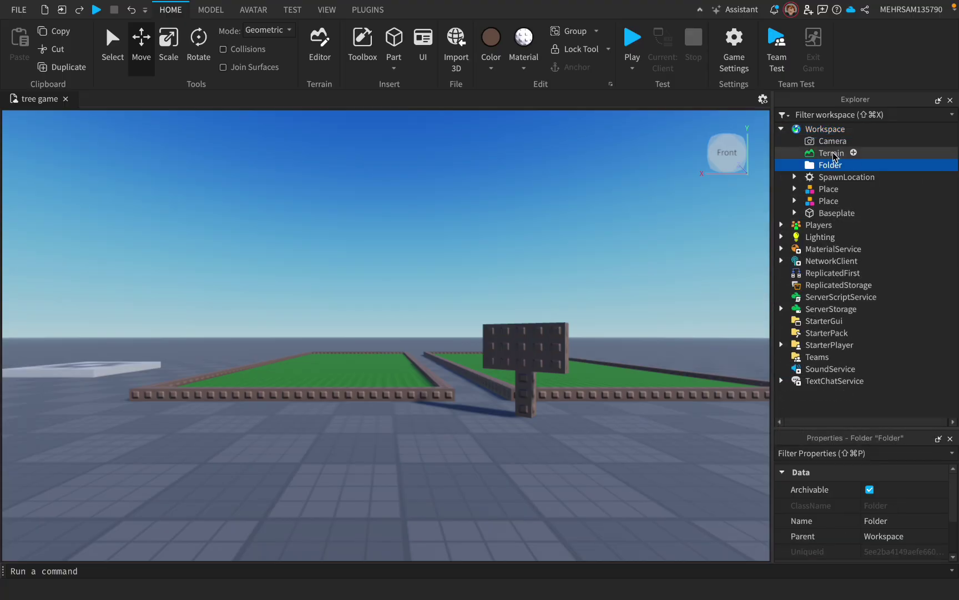
click(900, 520)
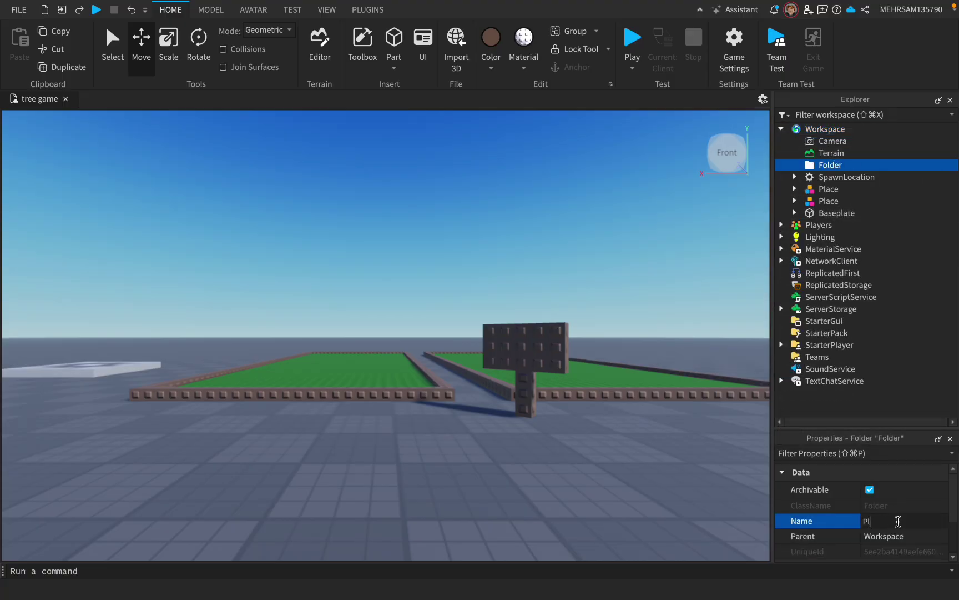
text(Places)
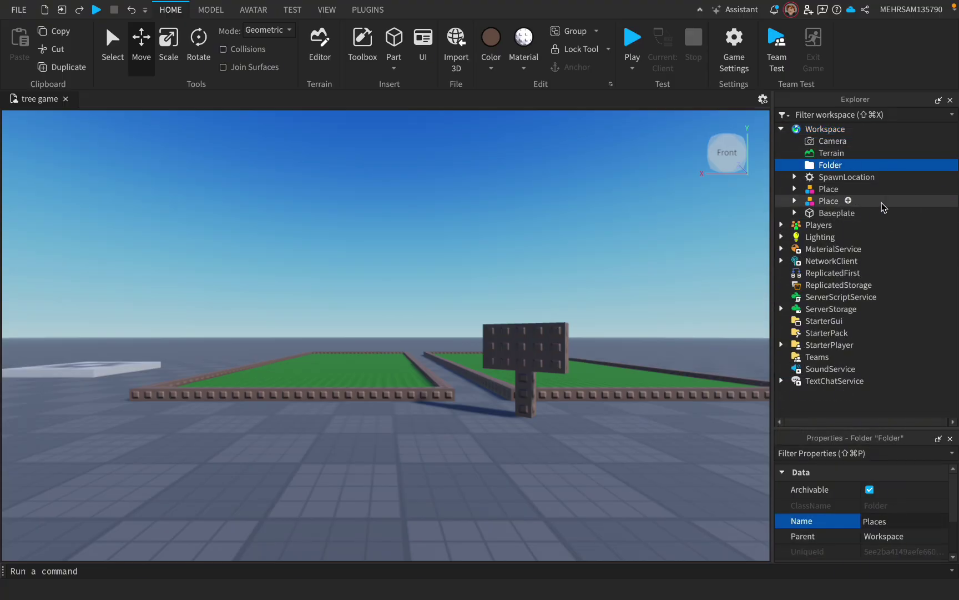
key(Return)
- Move both Place models into the Places folder
click(866, 201)
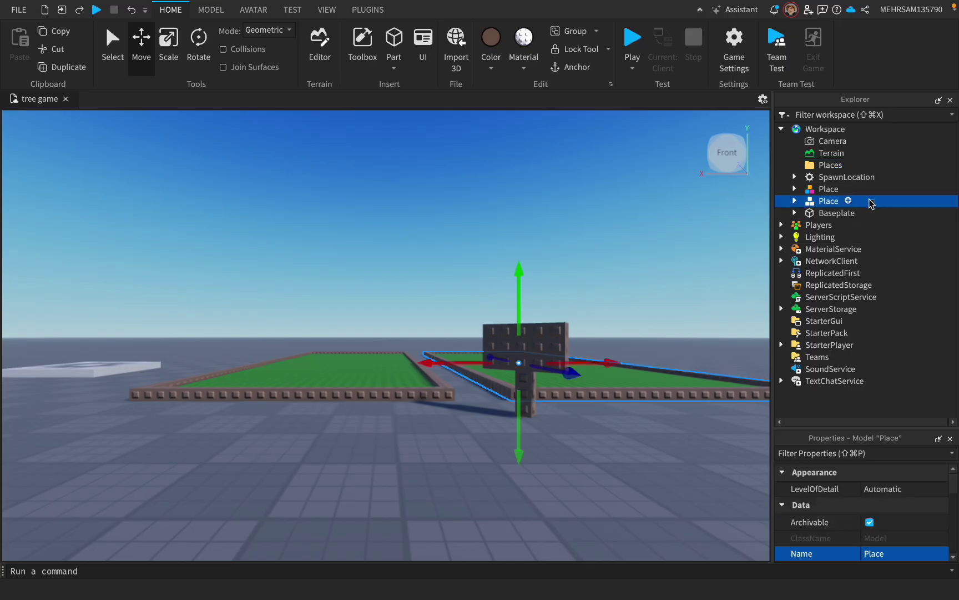
shift+click(866, 189)
drag(866, 188, 831, 169)
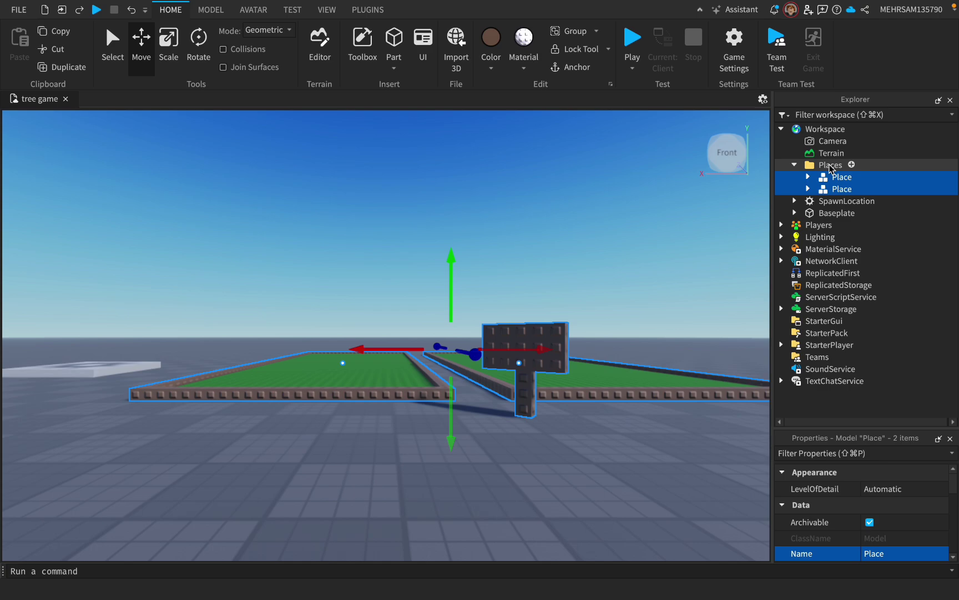
- Insert a Script in ServerScriptService and delete its default code
click(887, 297)
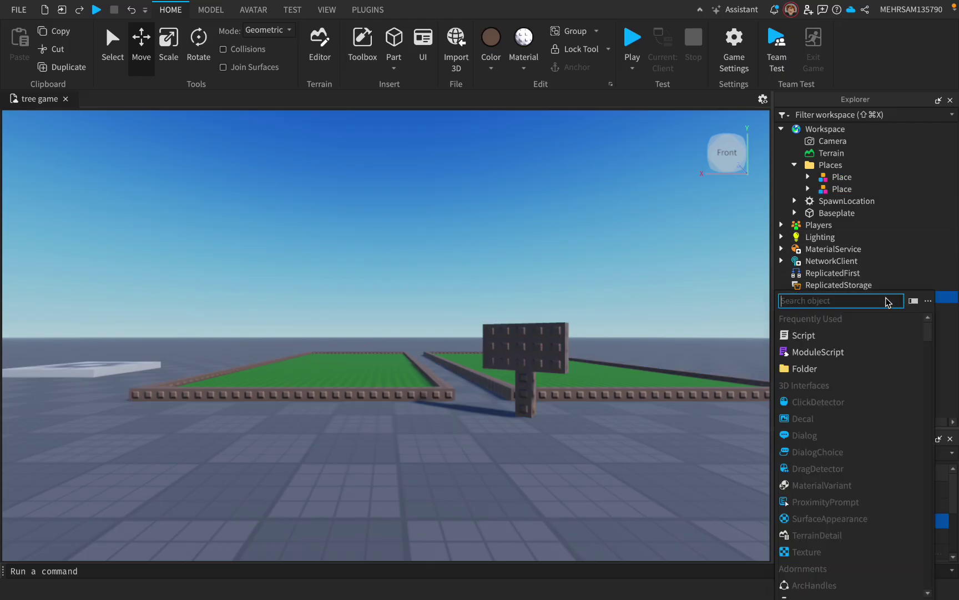
click(825, 340)
key(ctrl+a)
key(BackSpace)
- Declare the folder variable in the script with the line local Places = workspace.Places
text(local)
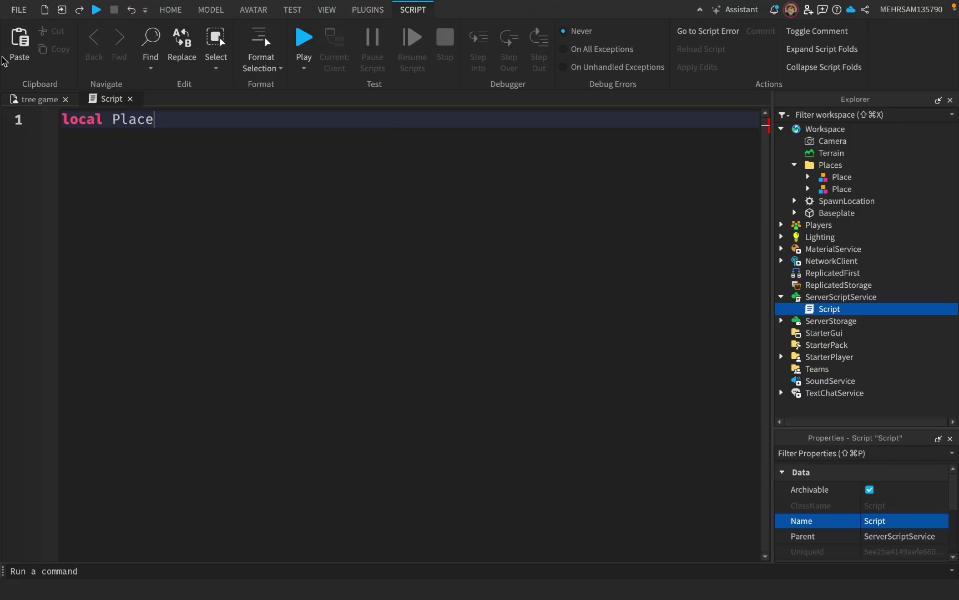
text( Places = wait()
key(Tab)
text(.pla)
key(Tab)
key(Return)
key(Return)
- Add an empty handler below it: game.Players.PlayerAdded:Connect(function(player) closed by end)
text(ga.)
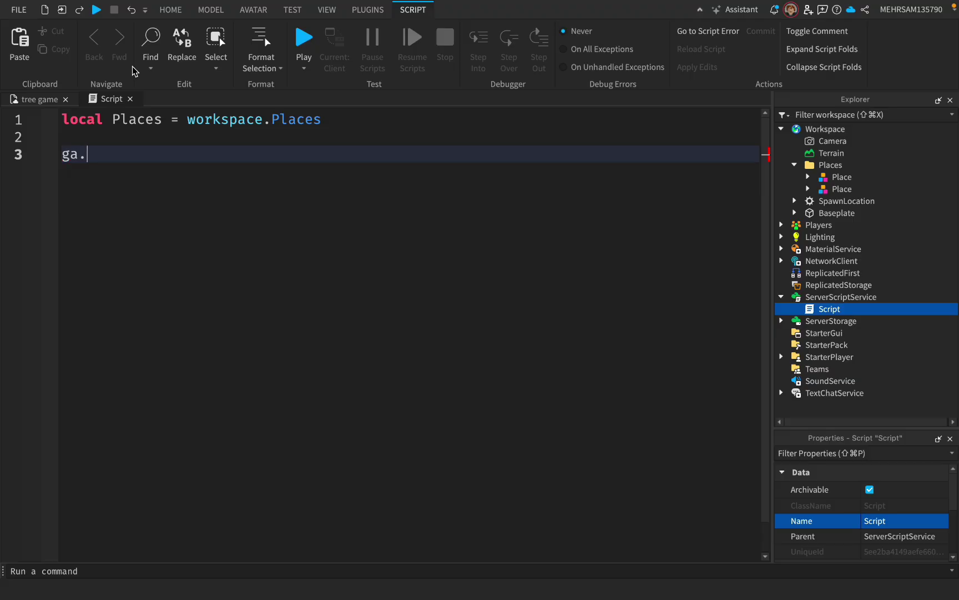
key(BackSpace)
key(Tab)
text(.Players.PlayerAdded)
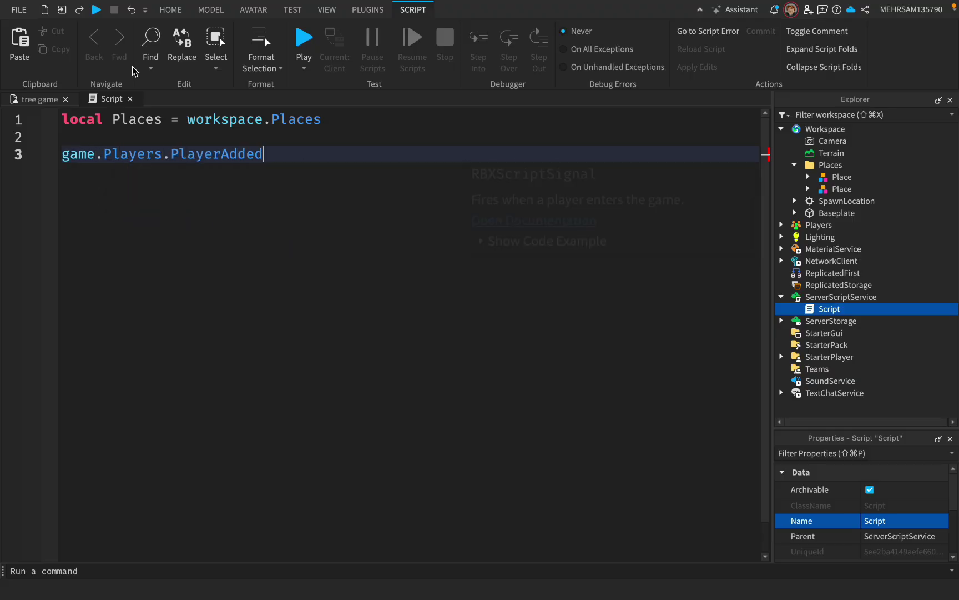
text(:)
key(Tab)
text((function)
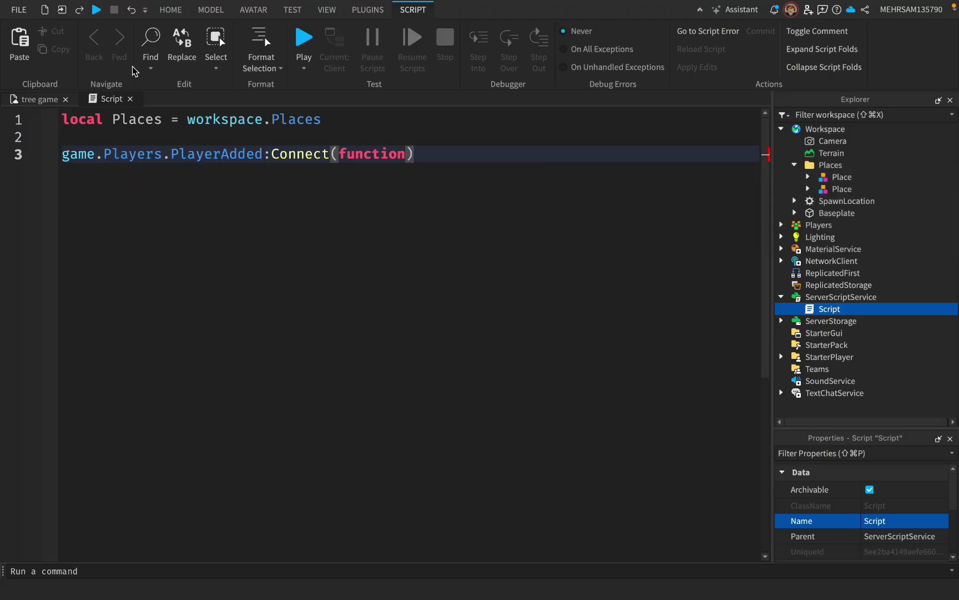
text((player))
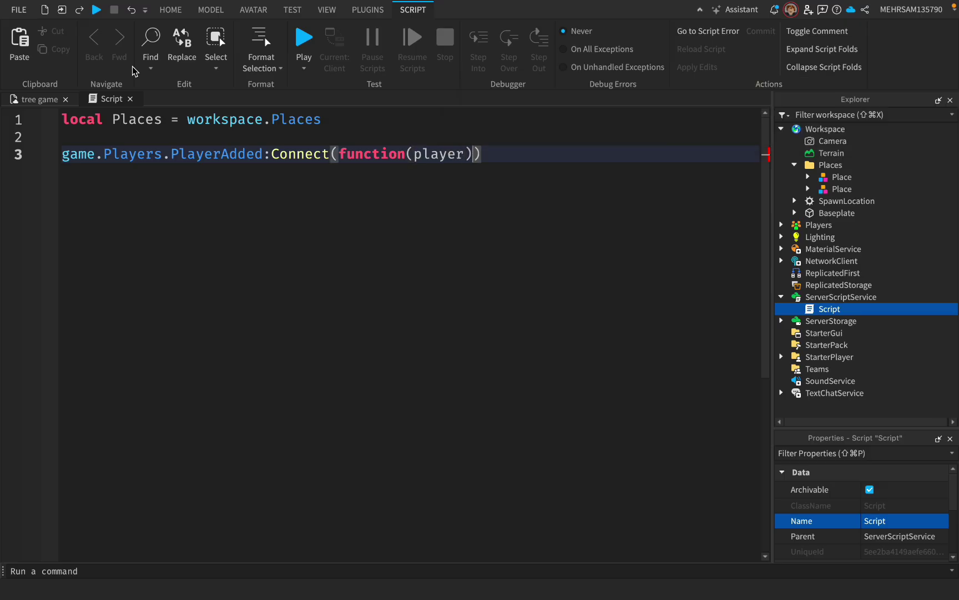
key(Return)
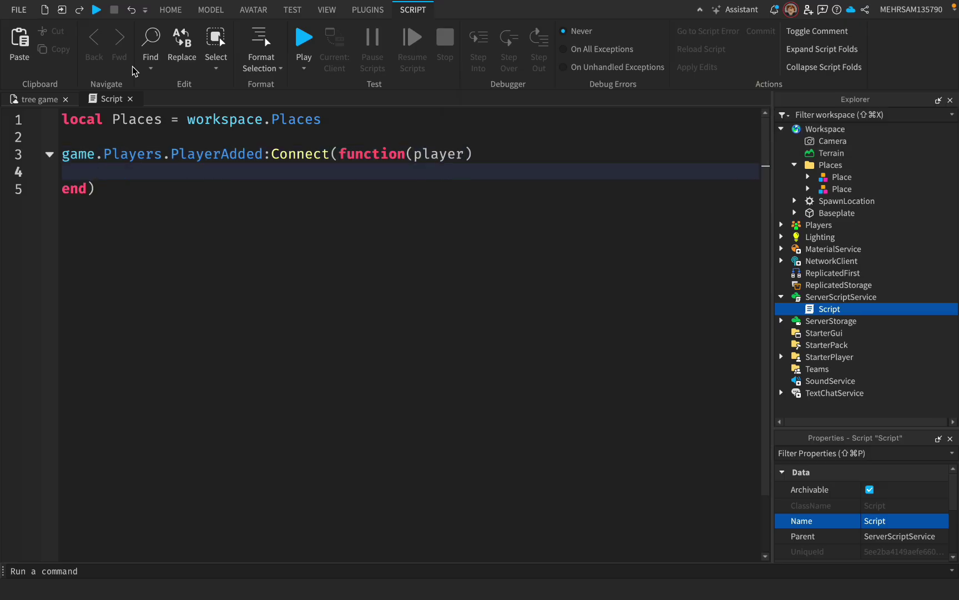
- Inside the PlayerAdded handler, add the loop for _, place in Places:GetChildren() do, closed by end
text(for _,)
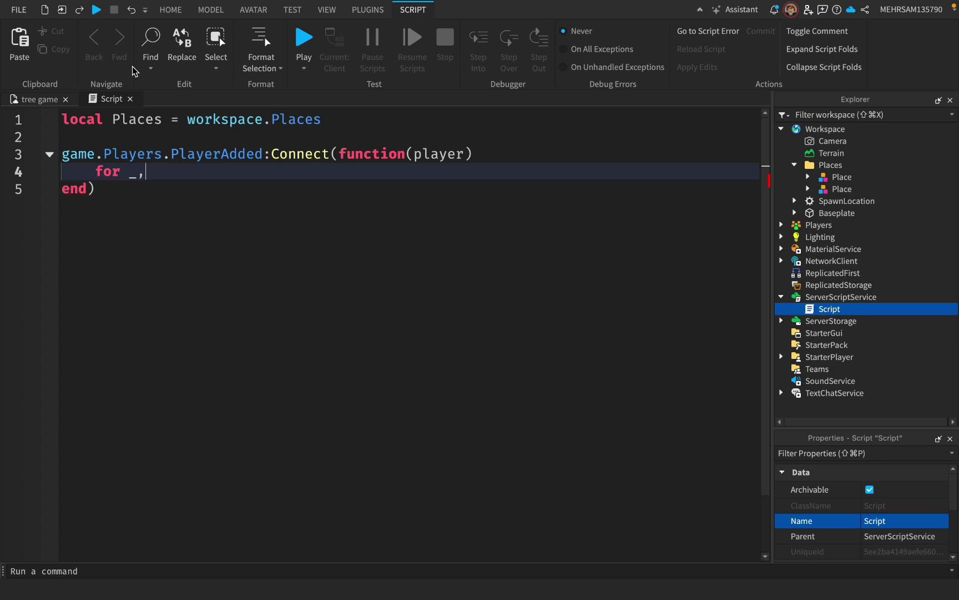
text( place in  pl)
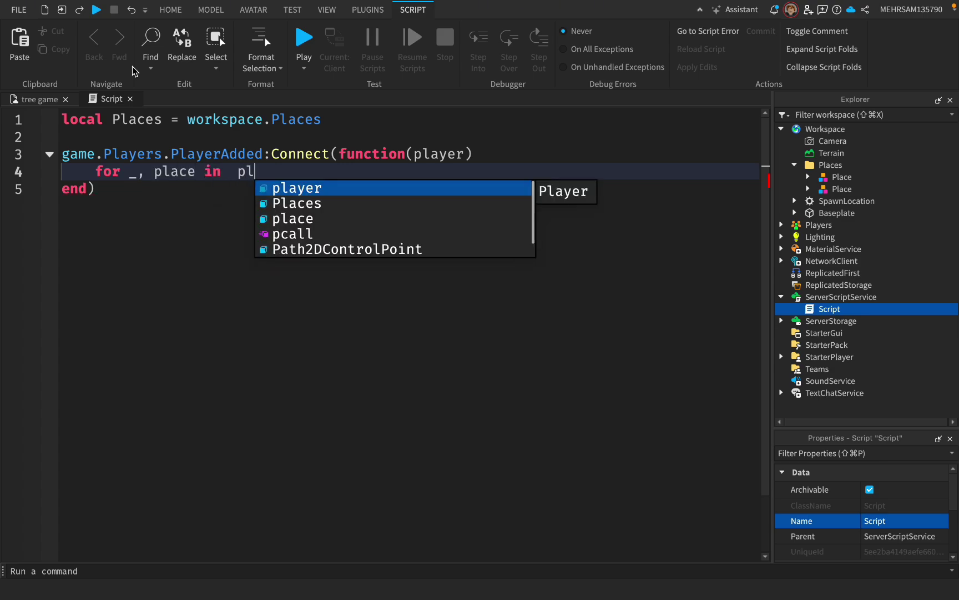
key(BackSpace)
key(BackSpace)
key(BackSpace)
text(pla)
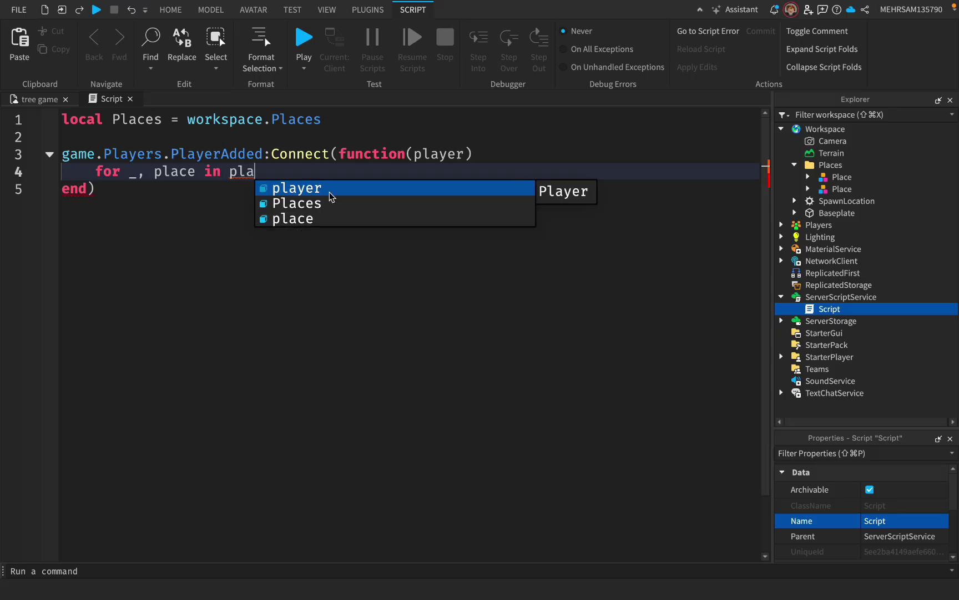
click(315, 202)
text(:get)
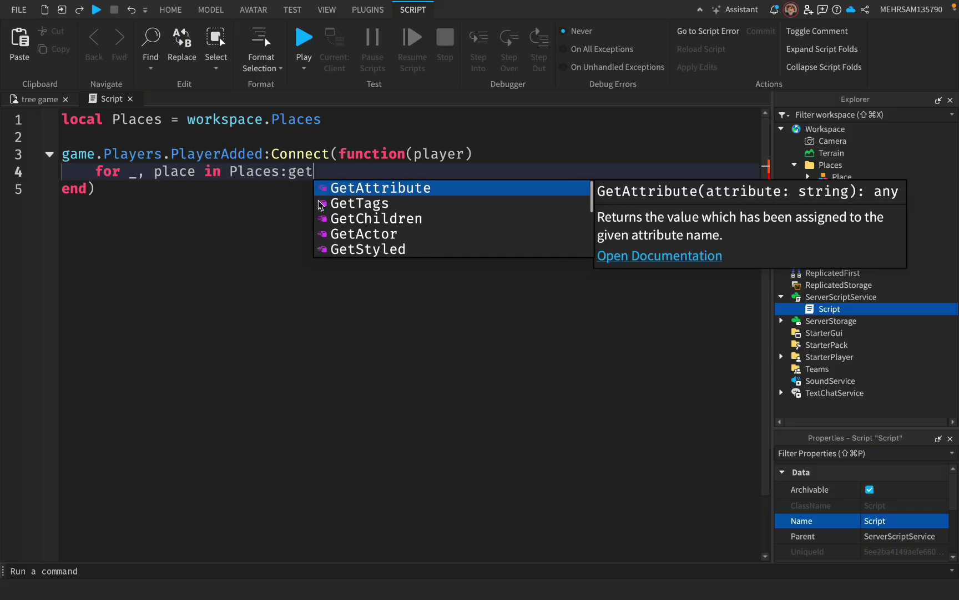
click(385, 219)
text(do)
key(Return)
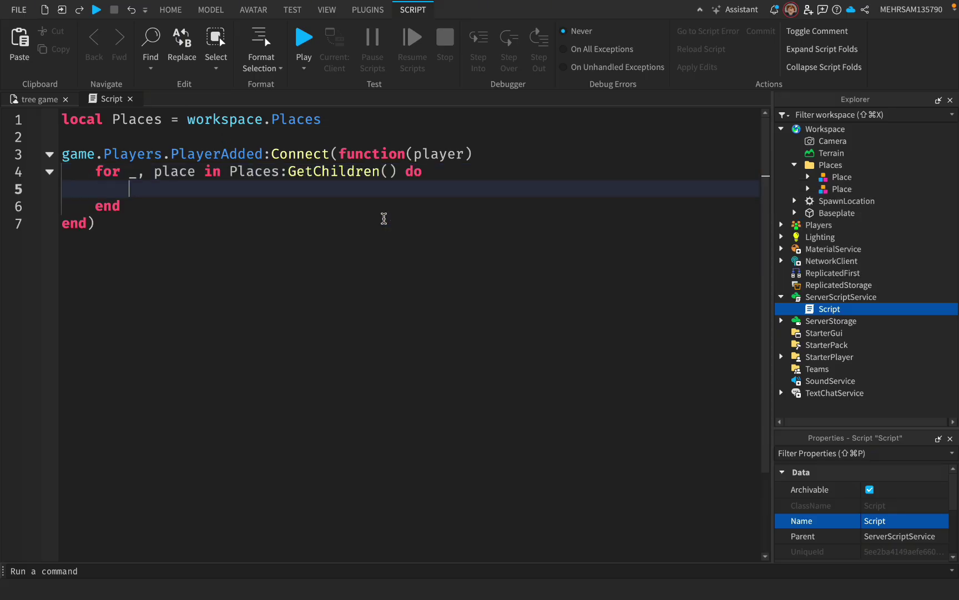
text(plka)
text(ace)
key(Escape)
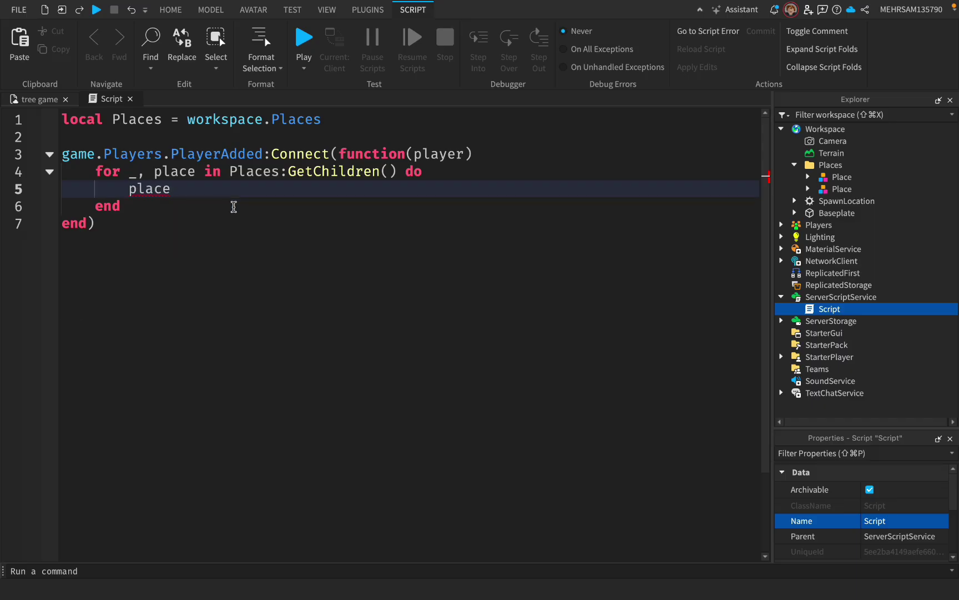
key(BackSpace)
key(BackSpace)
key(BackSpace)
key(BackSpace)
key(BackSpace)
- Skip occupied plots inside the loop with the line if place:GetAttribute("Taken") then continue end
text(if place:)
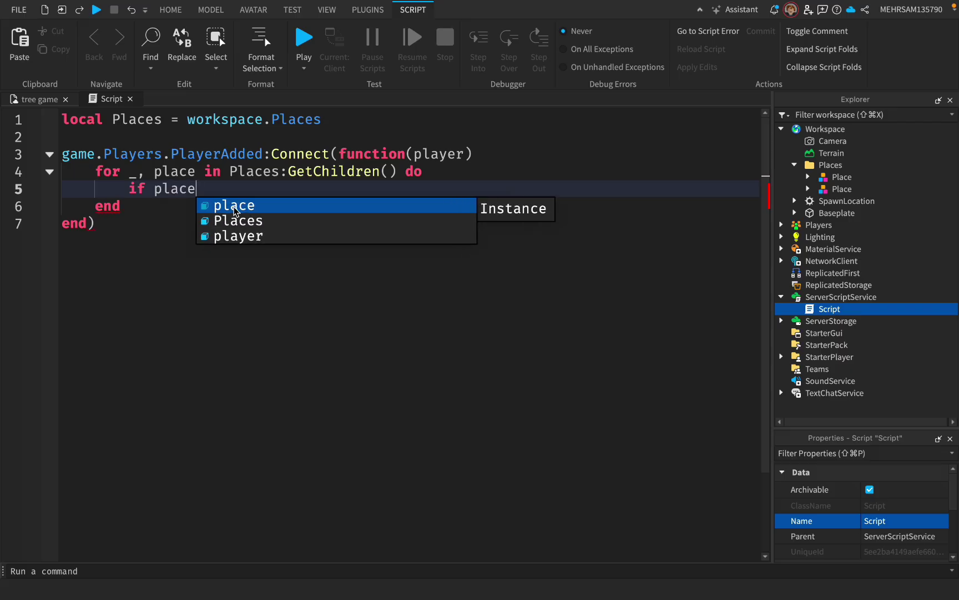
text(get)
click(285, 205)
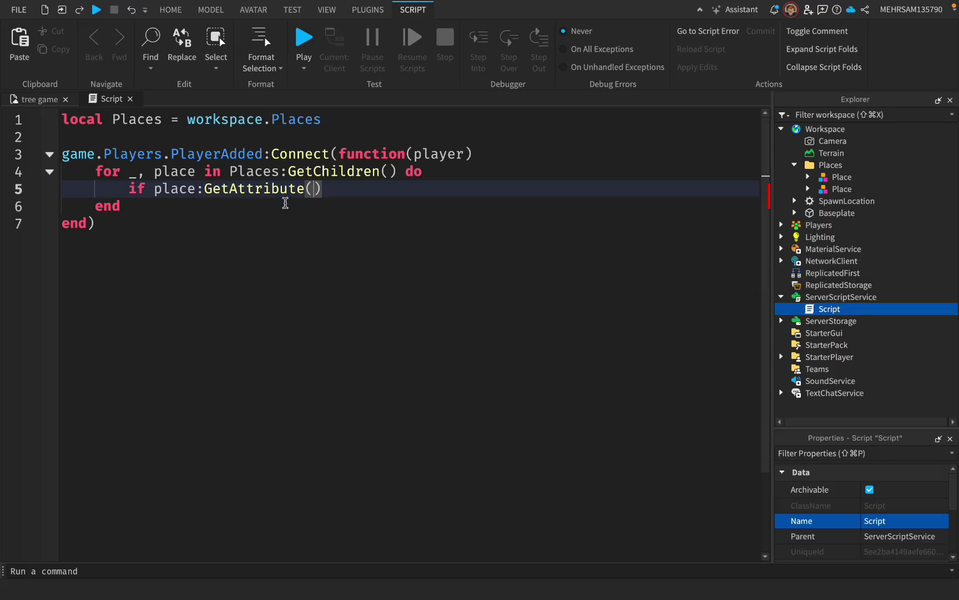
text(")
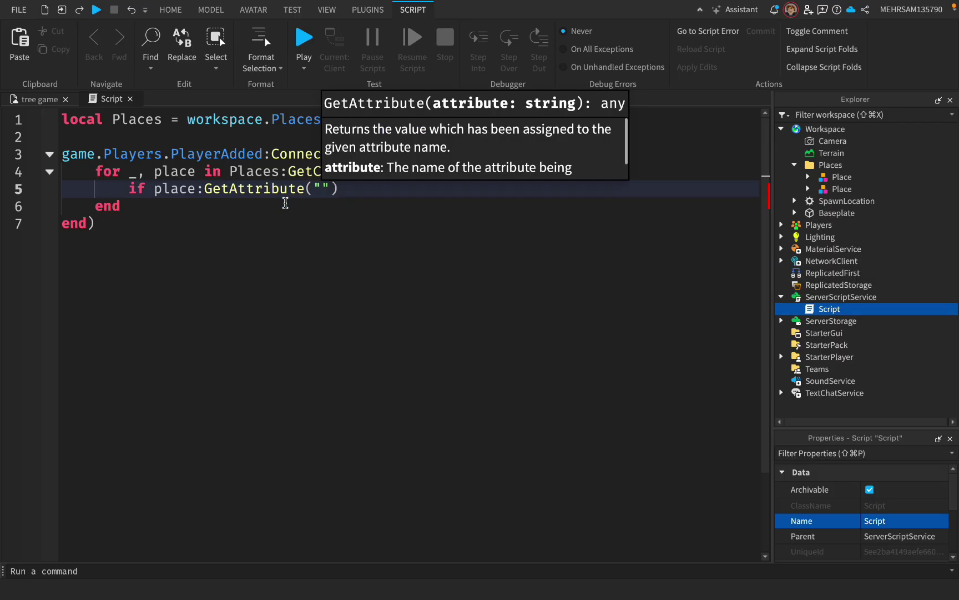
text(Taken)
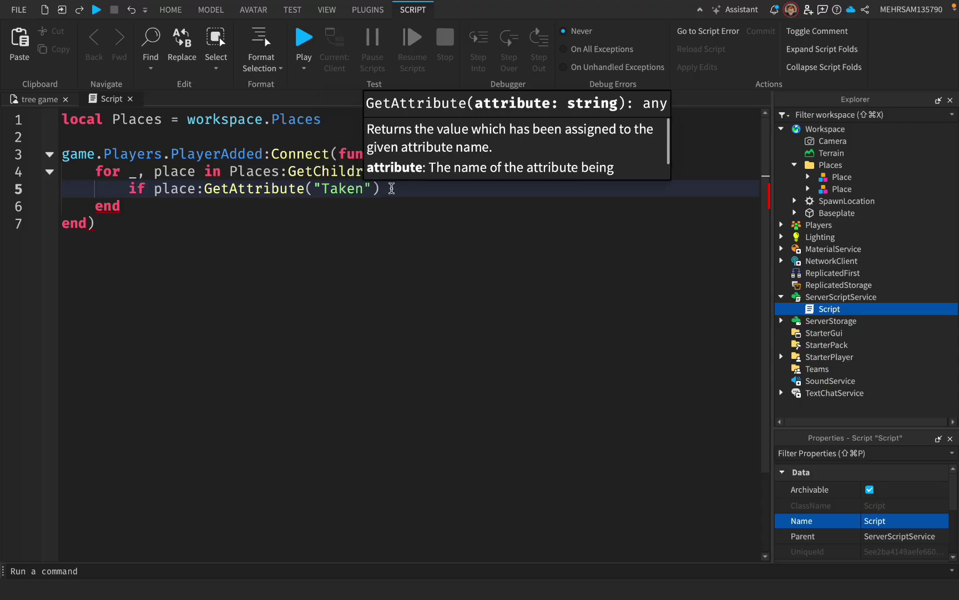
click(398, 191)
text(then )
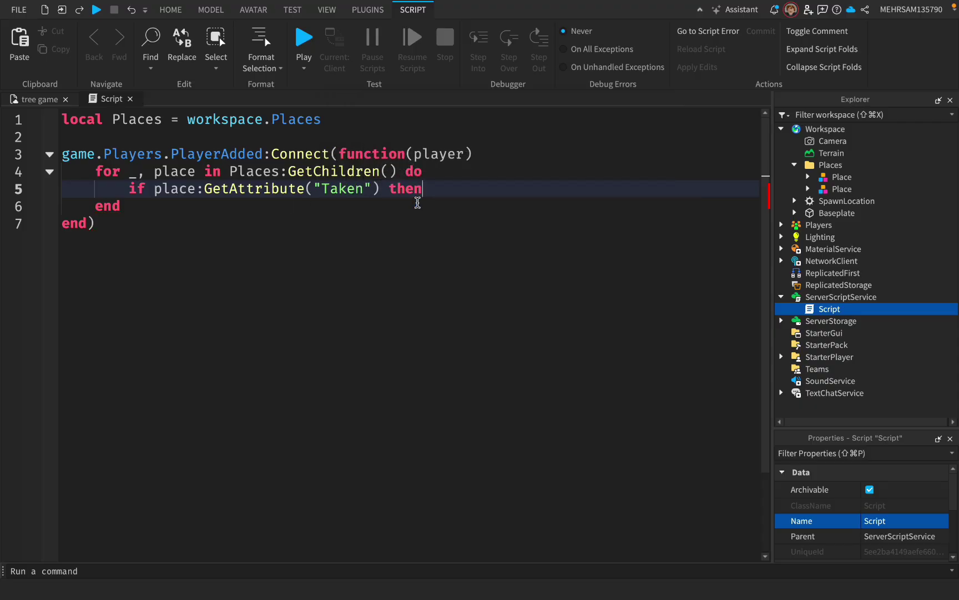
text(continue end)
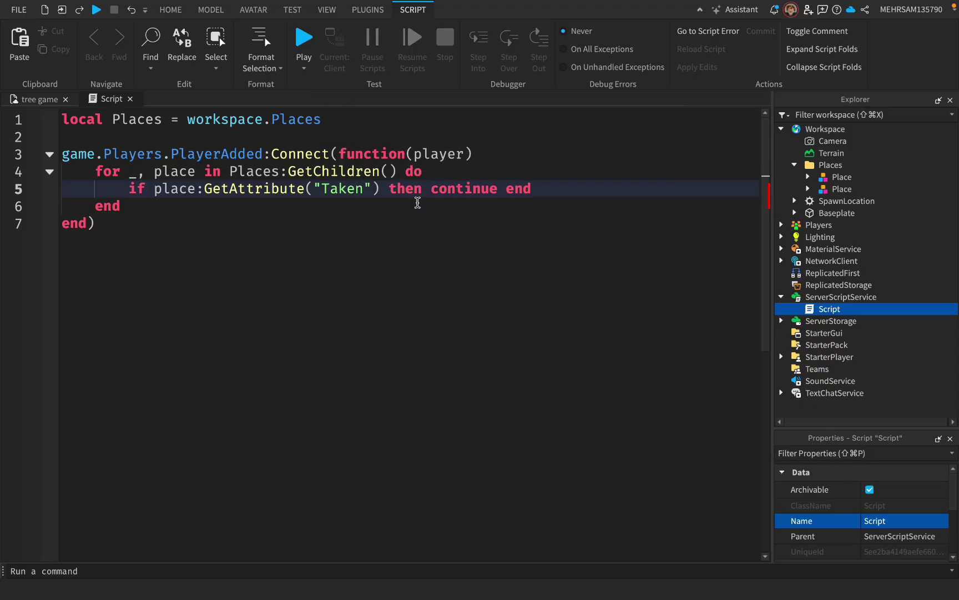
key(Return)
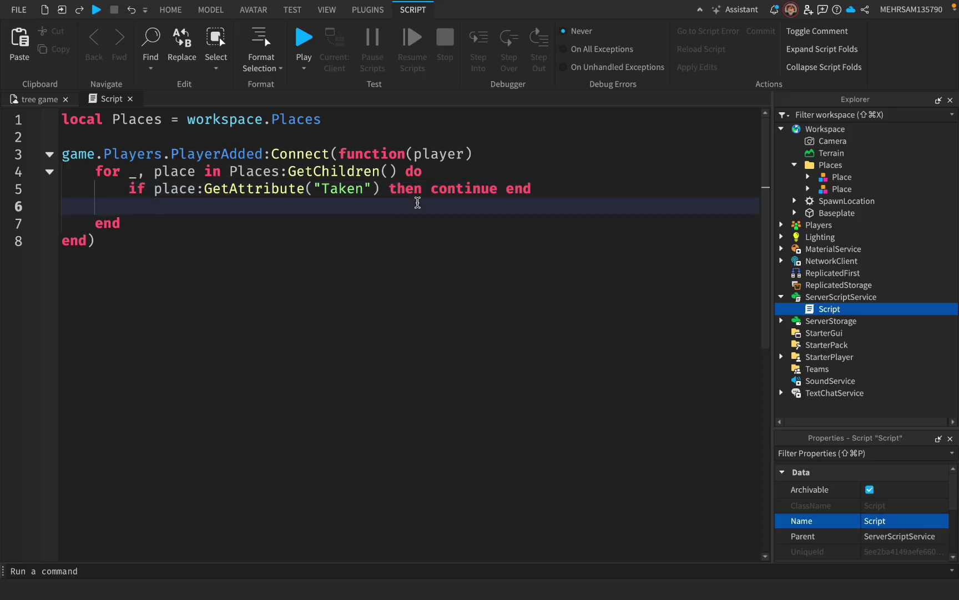
- Mark the free plot as occupied on the following line with place:SetAttribute("Taken", true)
text(place)
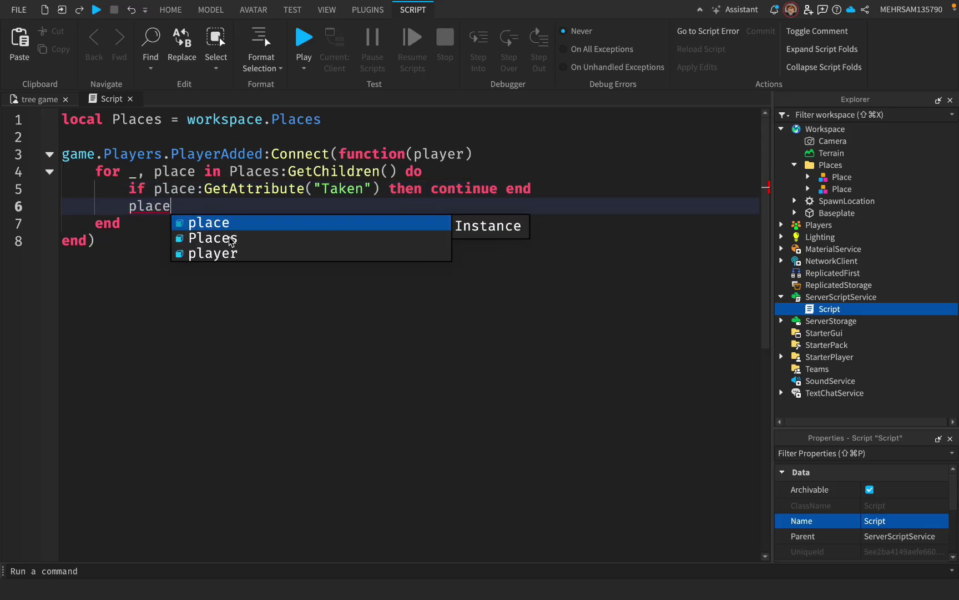
key(Escape)
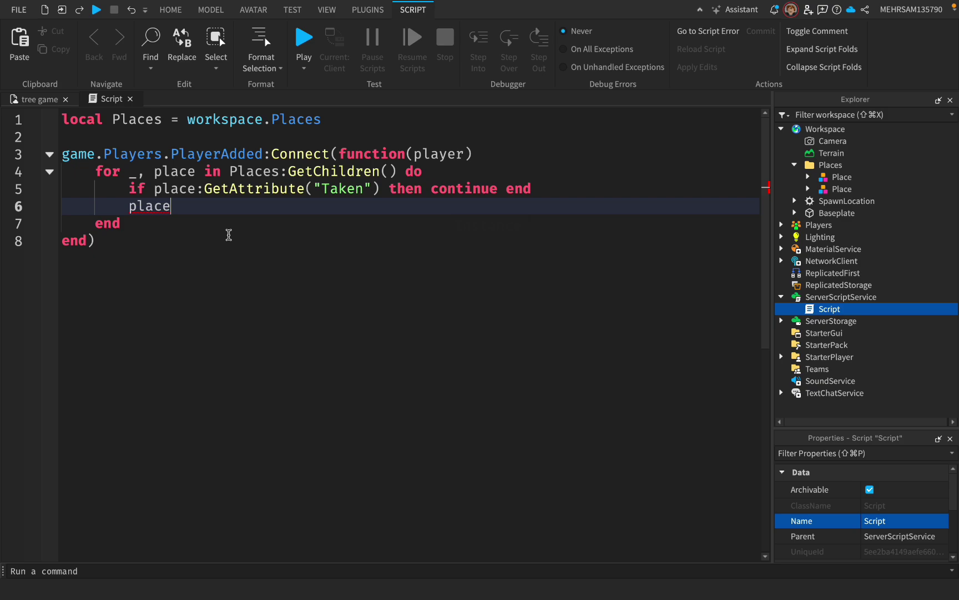
text(:set)
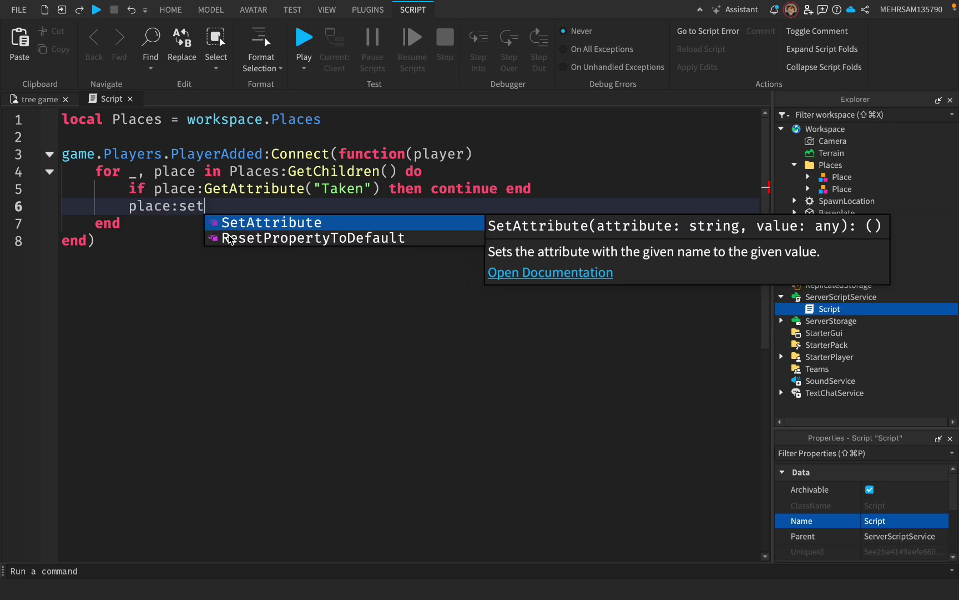
key(Tab)
text(")
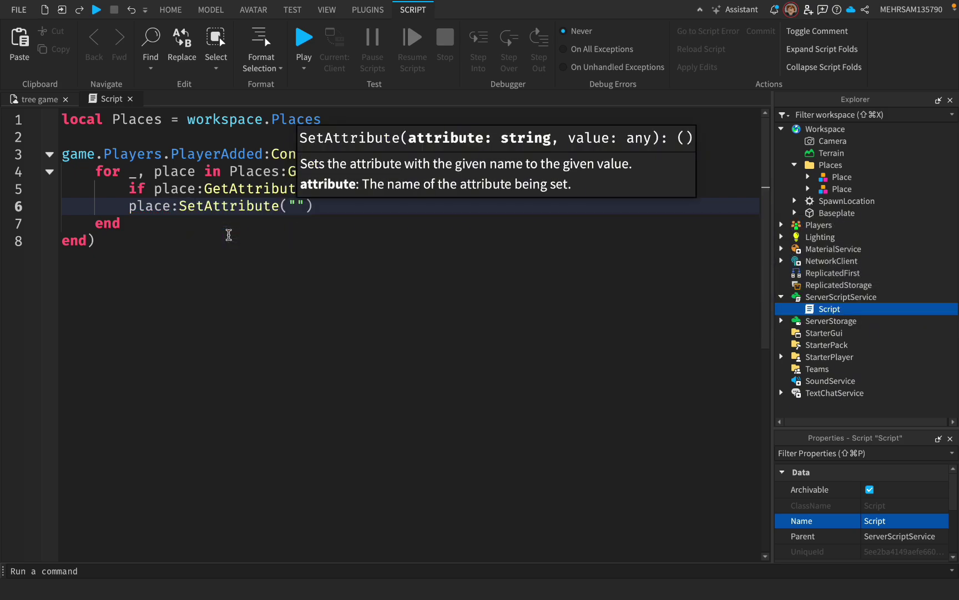
text(Taken)
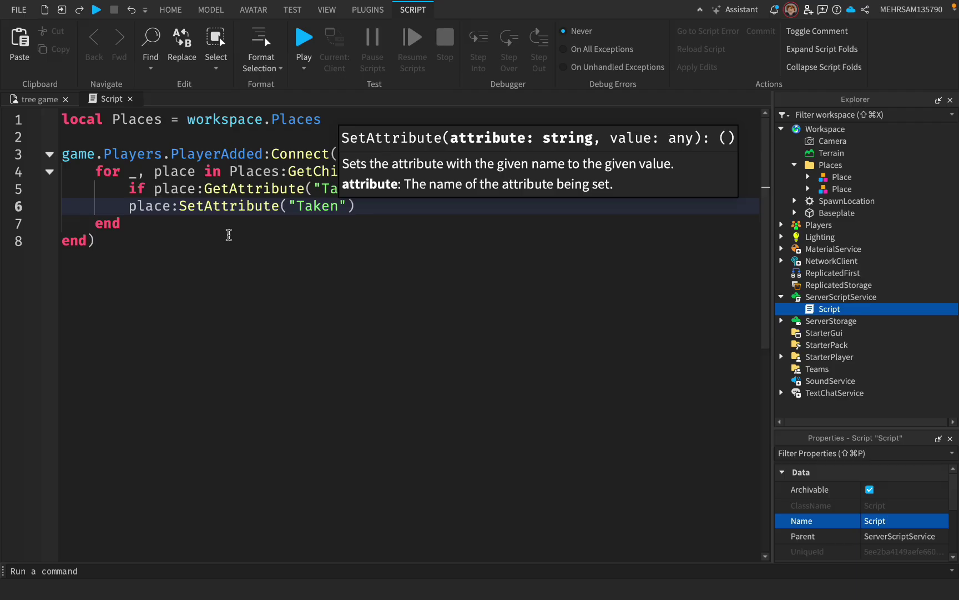
text(", true)
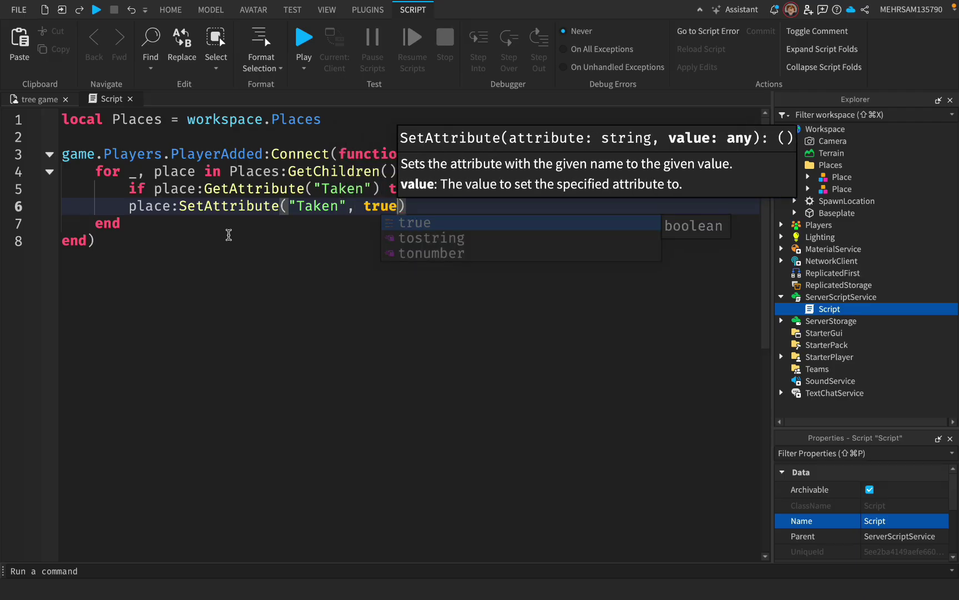
click(424, 207)
key(Return)
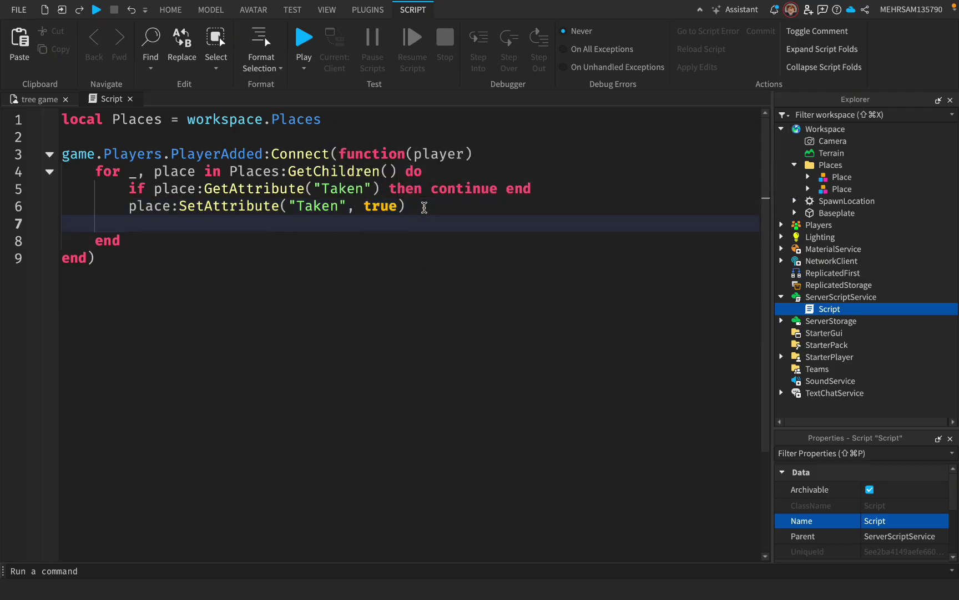
- Store the plot's owner below the Taken assignment with place:SetAttribute("Owner", player.Name)
text(pkl)
key(BackSpace)
key(BackSpace)
text(la)
click(225, 255)
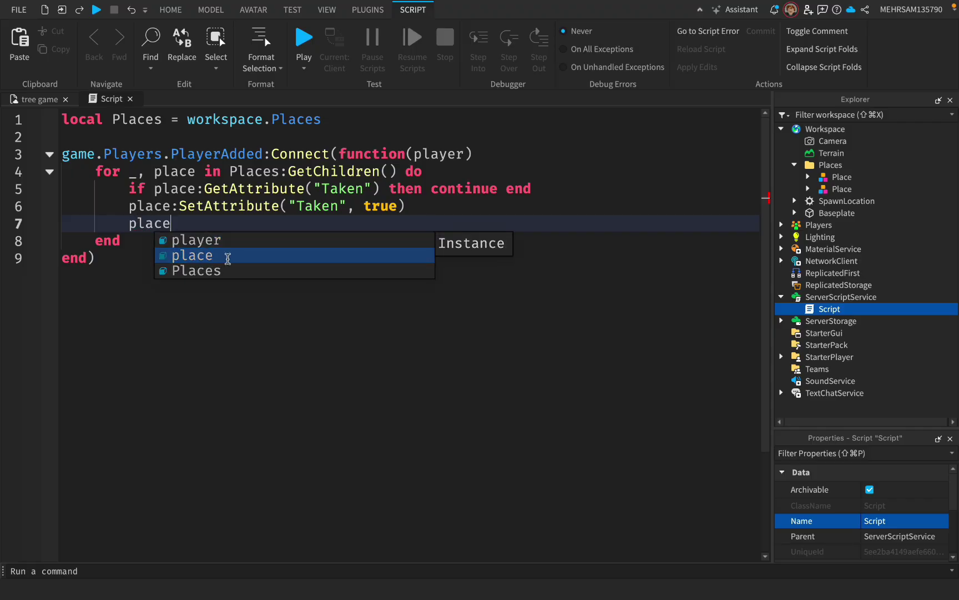
text(:set)
key(Tab)
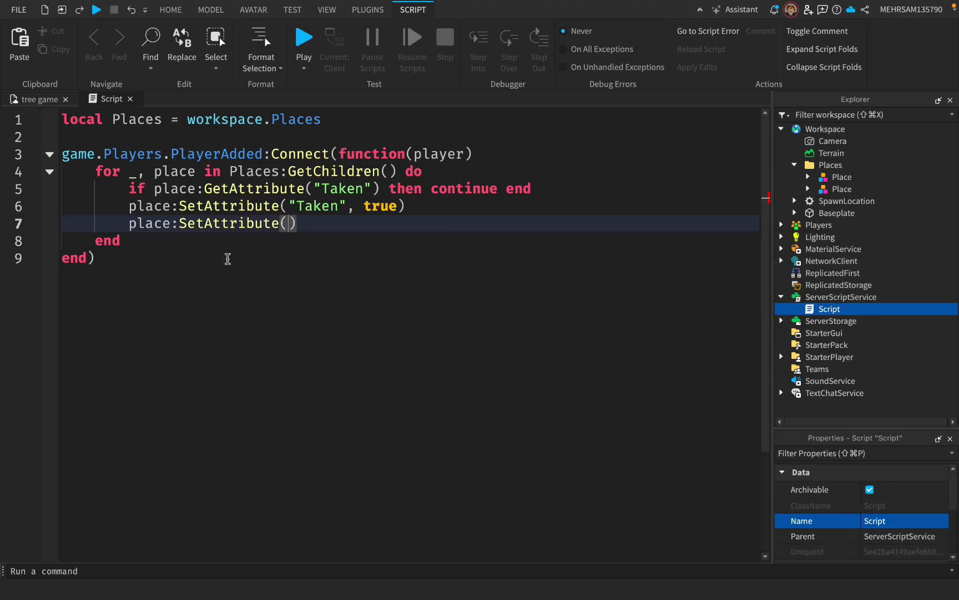
text("Owner)
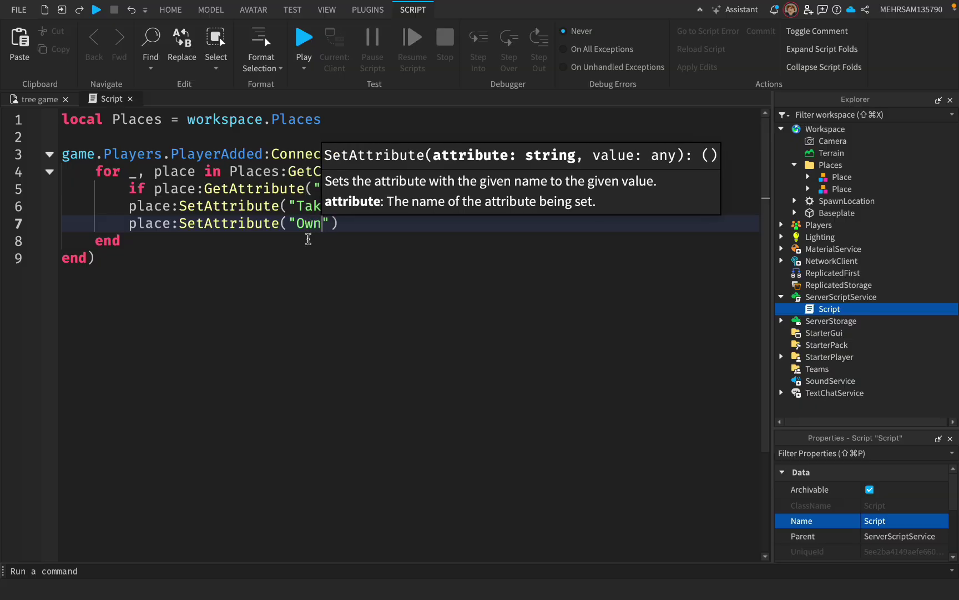
text(", )
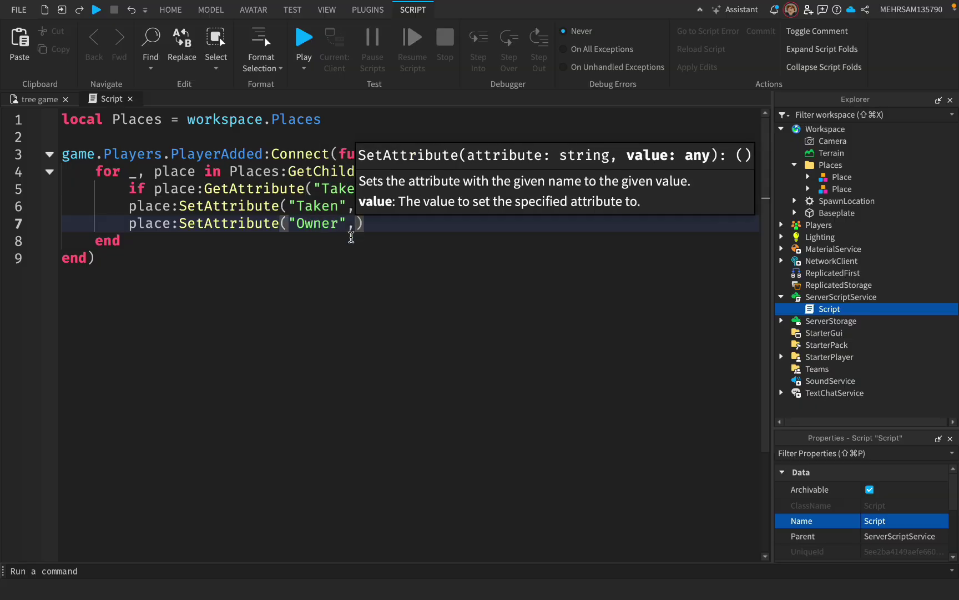
text(player.)
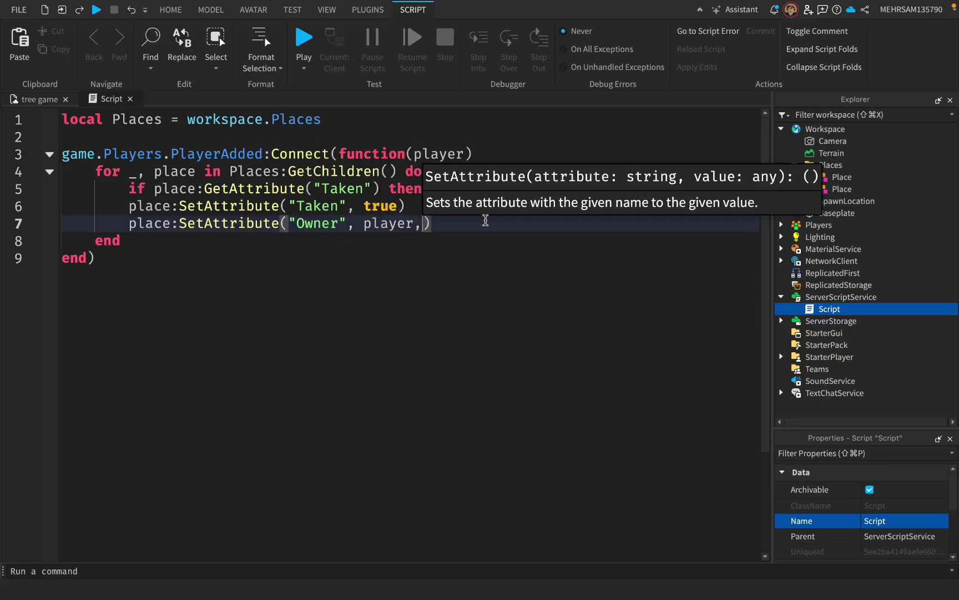
text(N)
key(Tab)
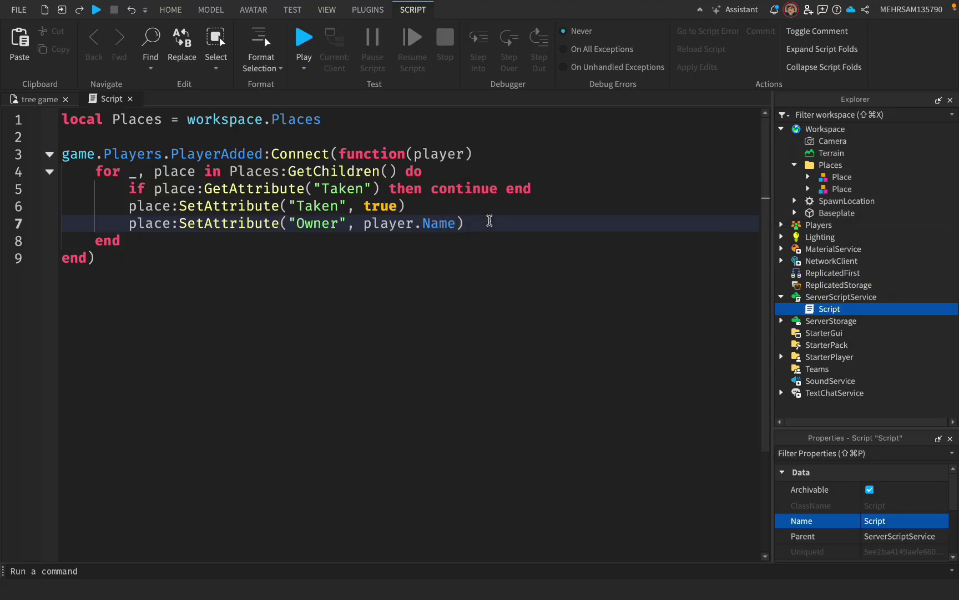
- After a blank line in the loop, add the statement print("place has been given to"..player.Name)
key(Return)
key(Return)
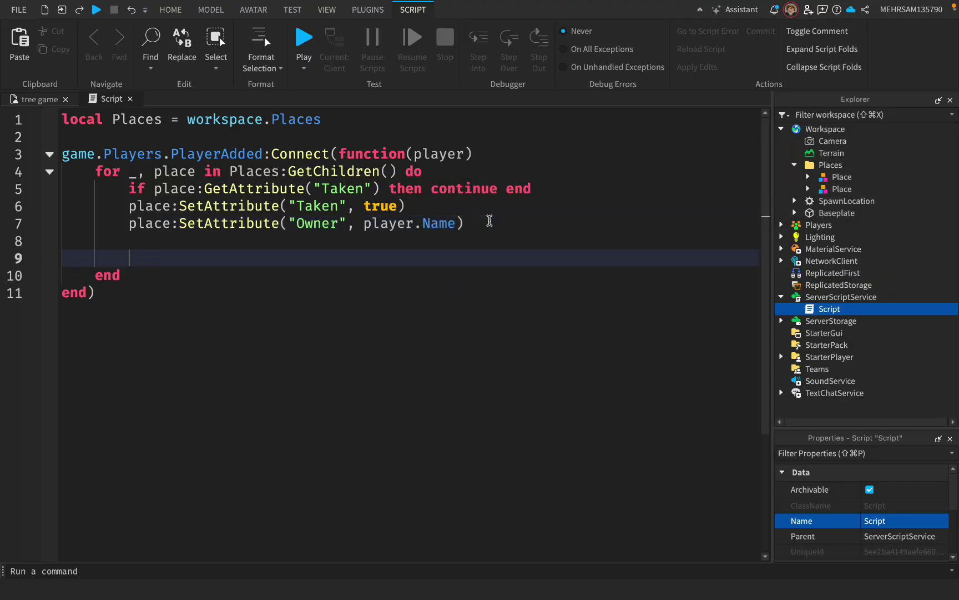
text(print()
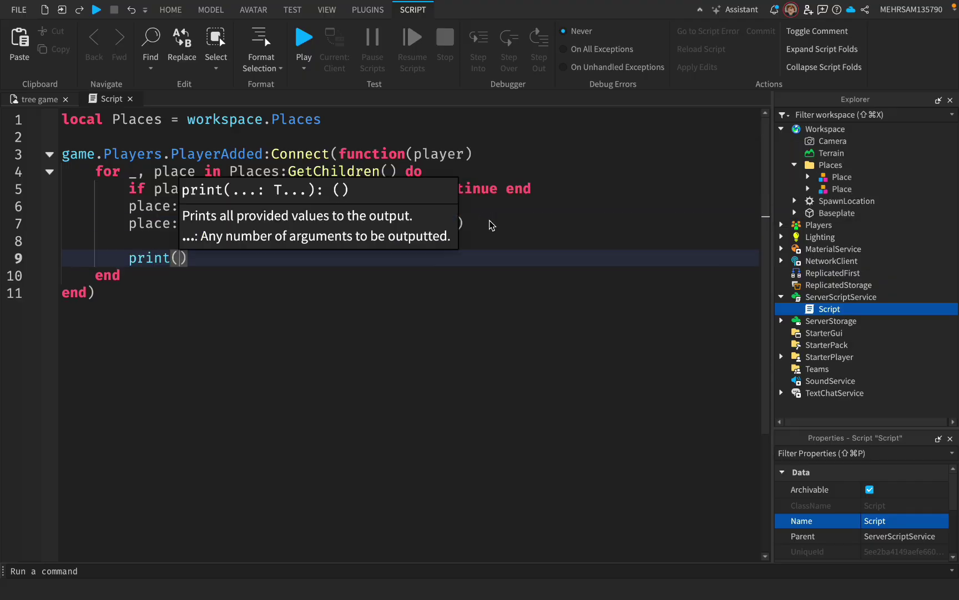
text("place )
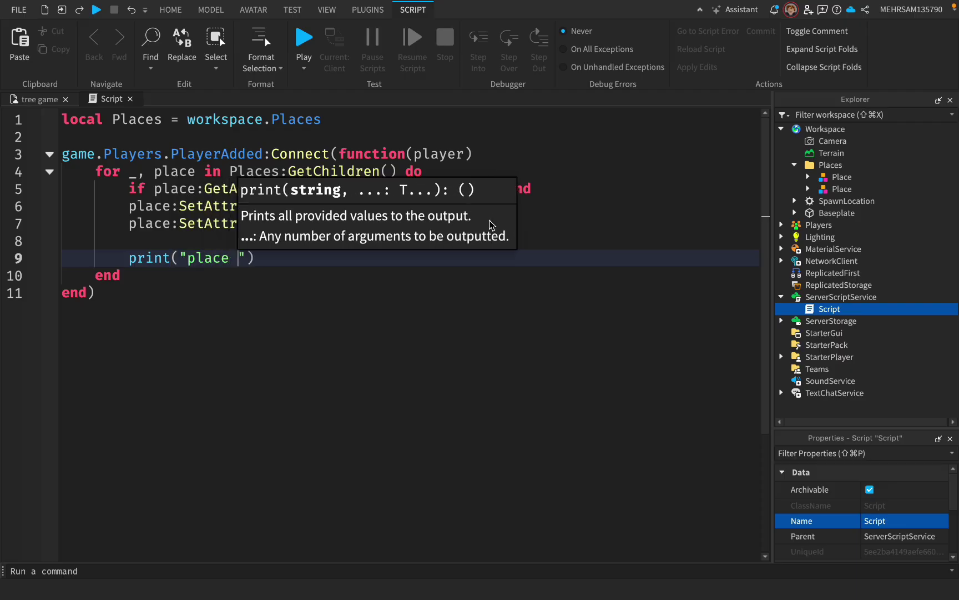
text(has been g)
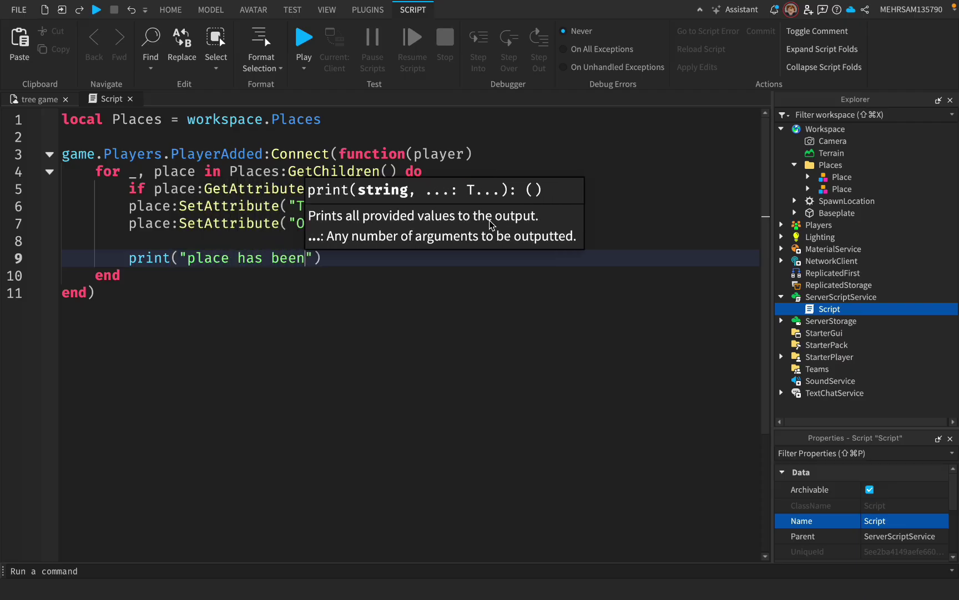
text(iven to)
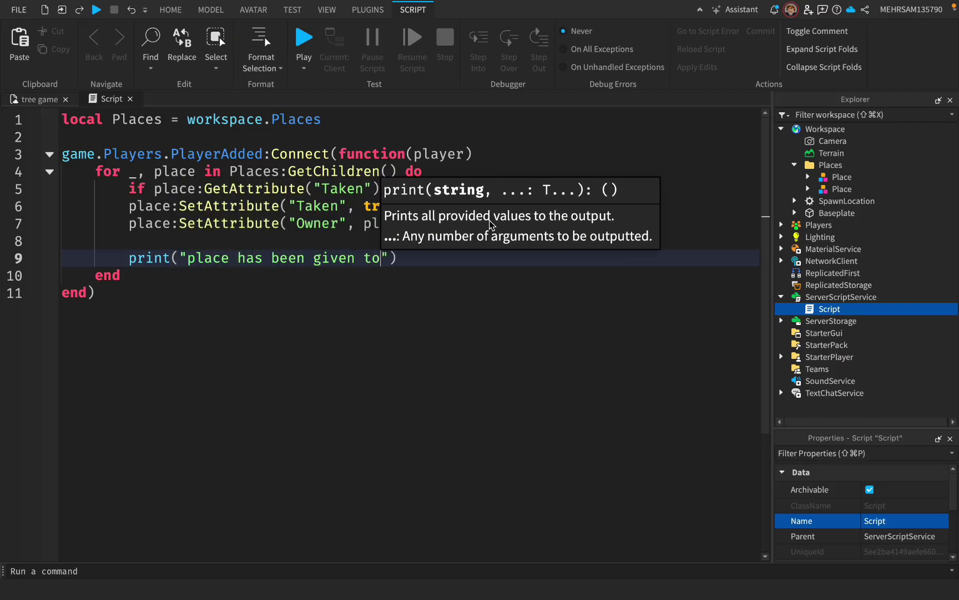
text("..)
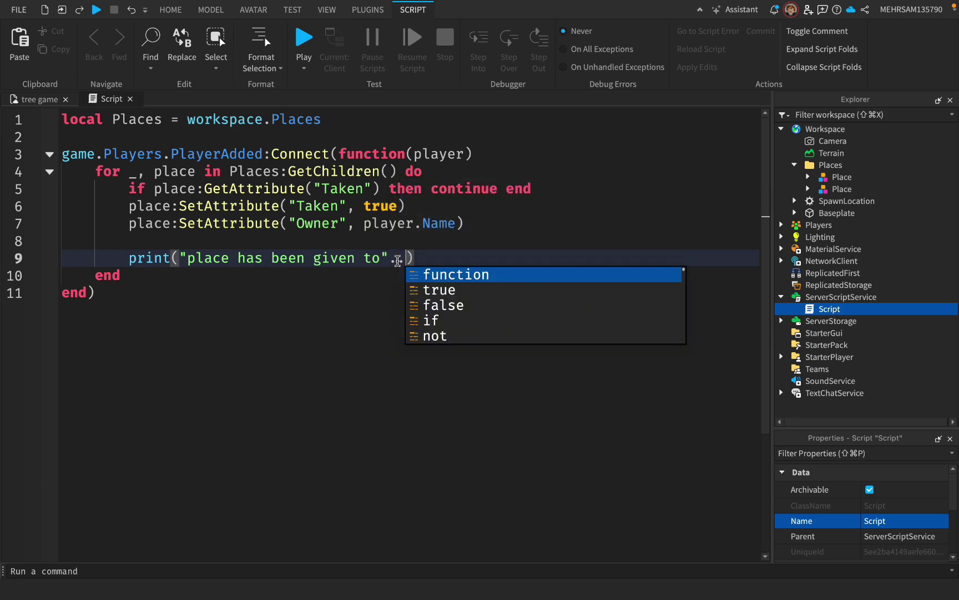
text(pla.)
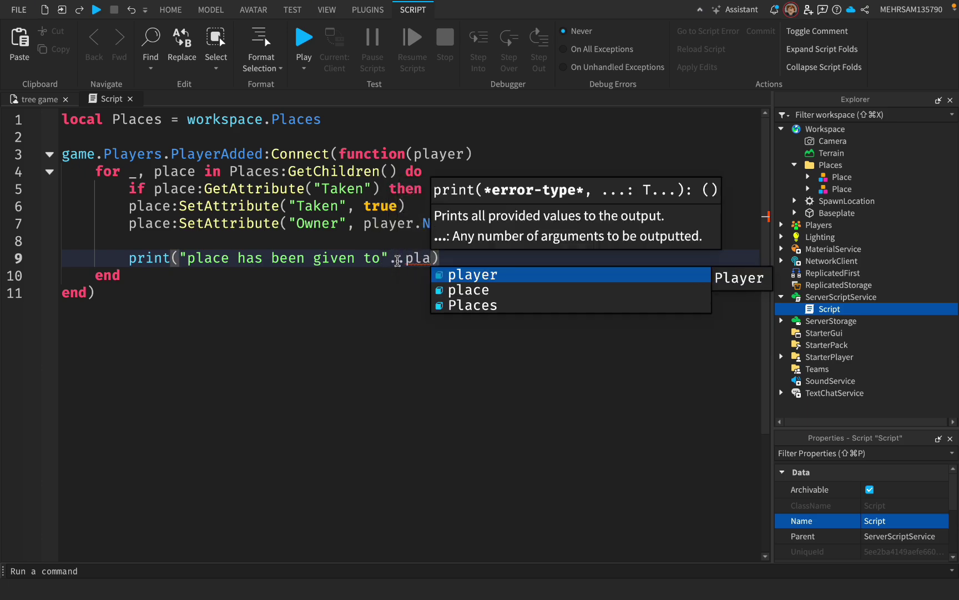
text(na)
key(BackSpace)
key(BackSpace)
key(BackSpace)
key(BackSpace)
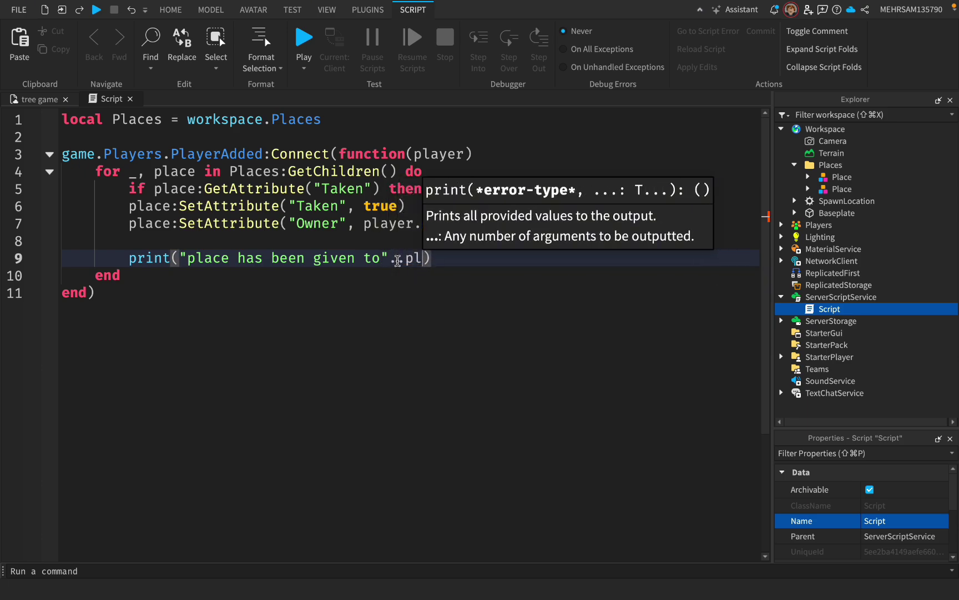
text(ayer.Name)
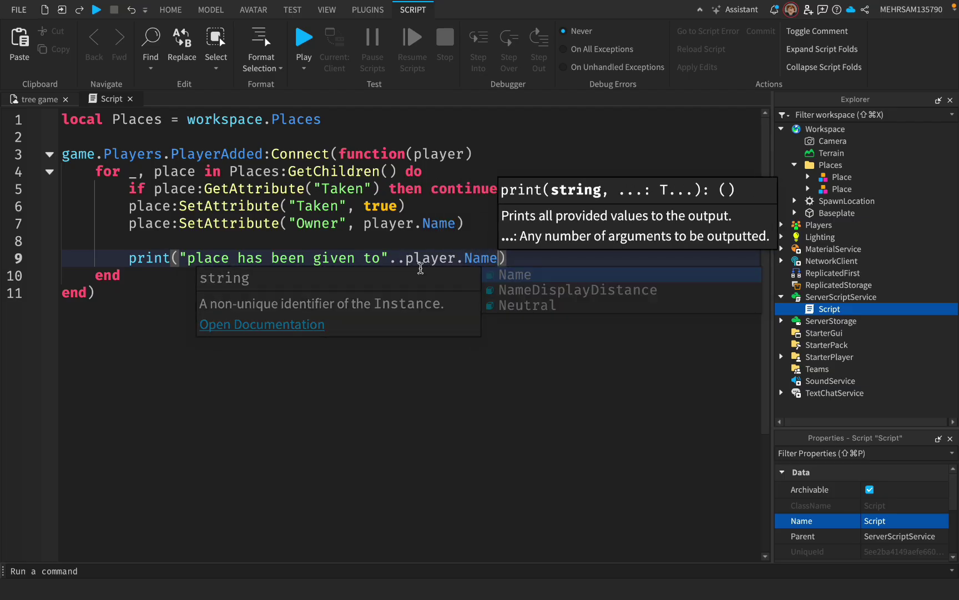
- Below the print statement, declare local PlayerSign = place:FindFirstChildWhichIsA("Model") and check the first Place model's children
click(562, 263)
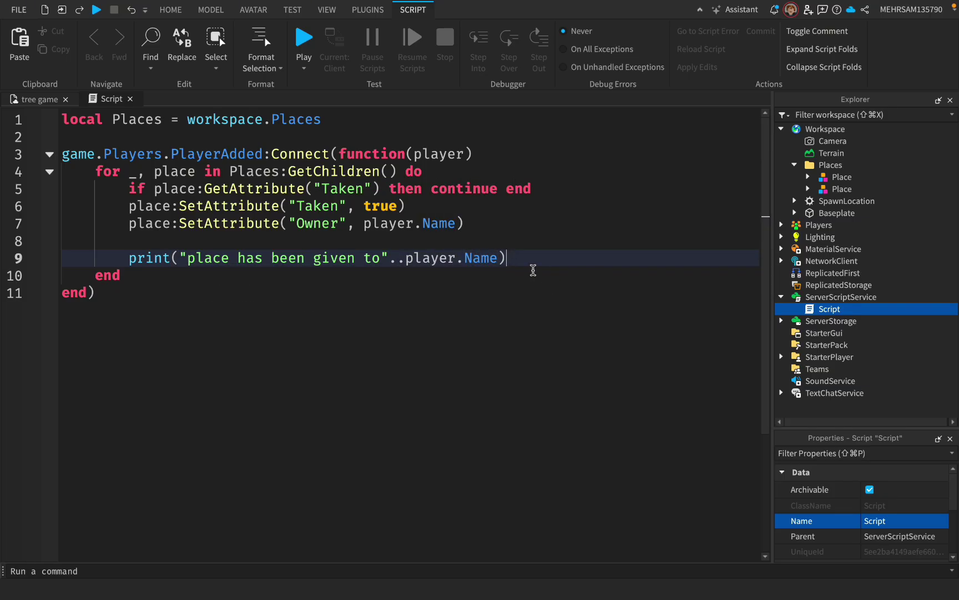
key(Return)
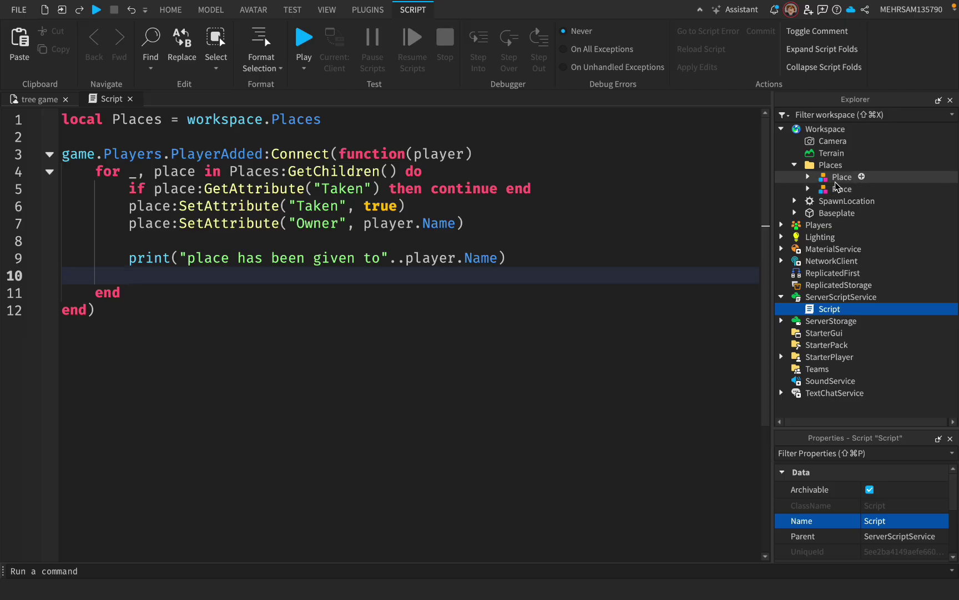
text(local PlayerSign =)
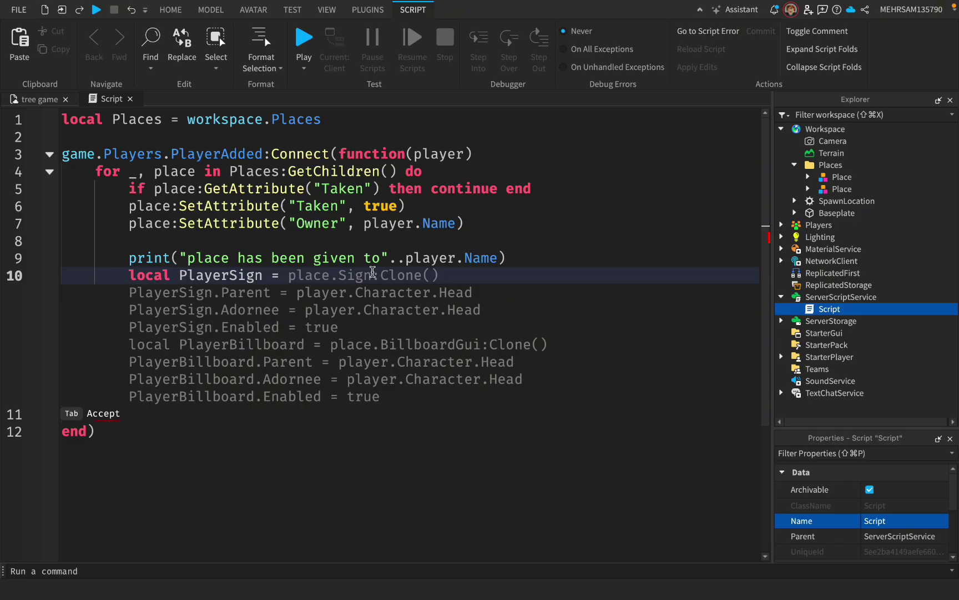
text( plac)
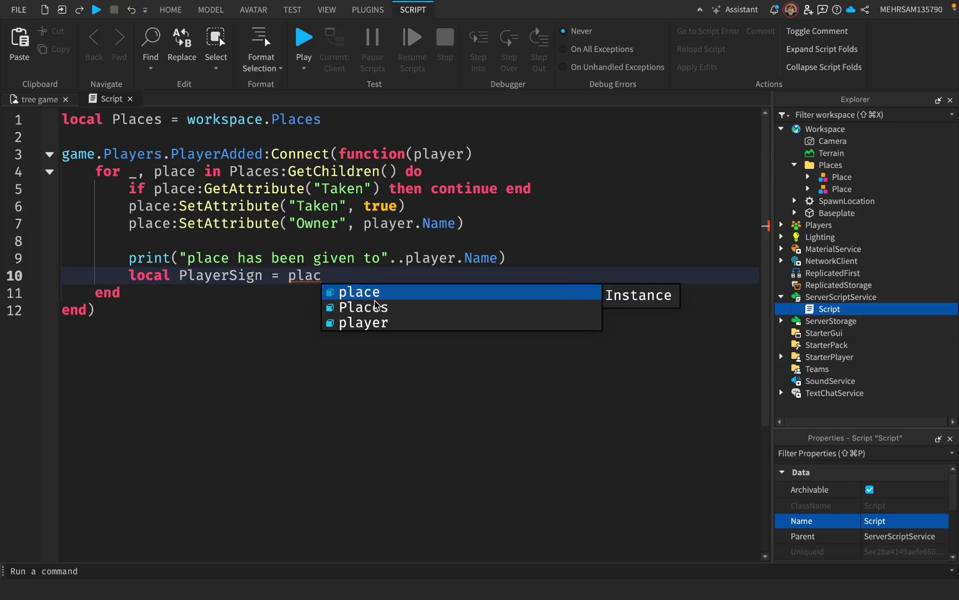
text(e:)
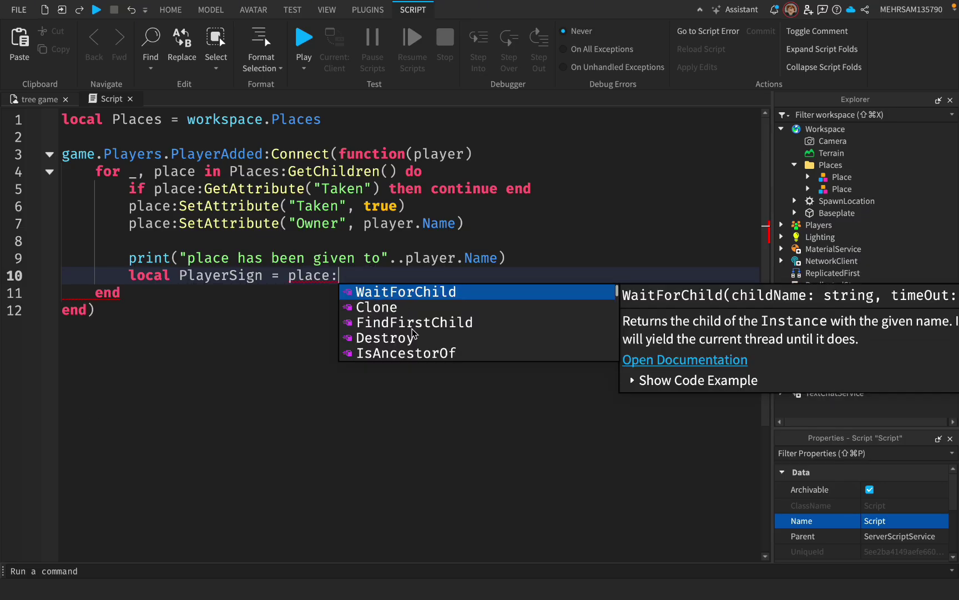
text(find)
click(499, 302)
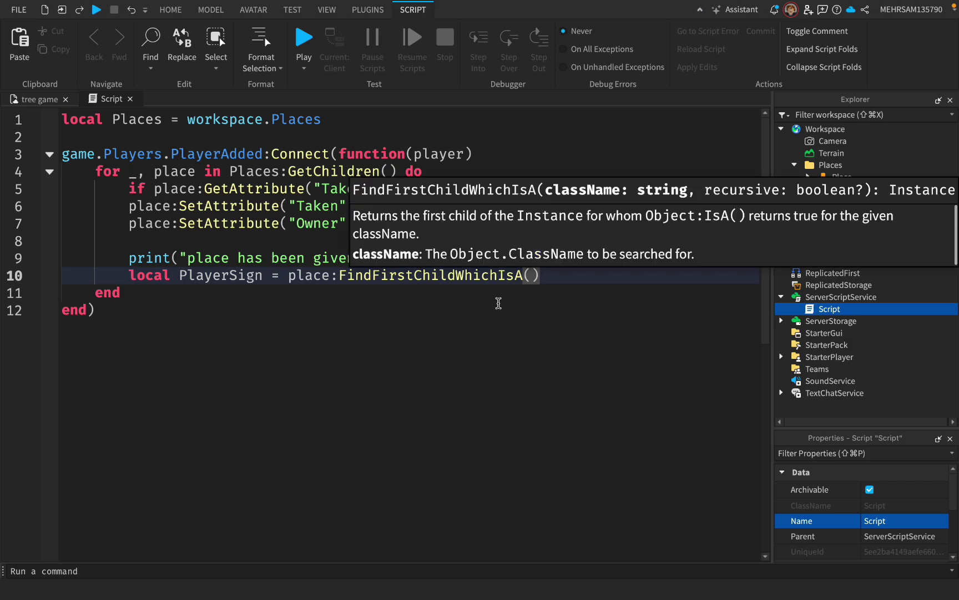
text("Mod)
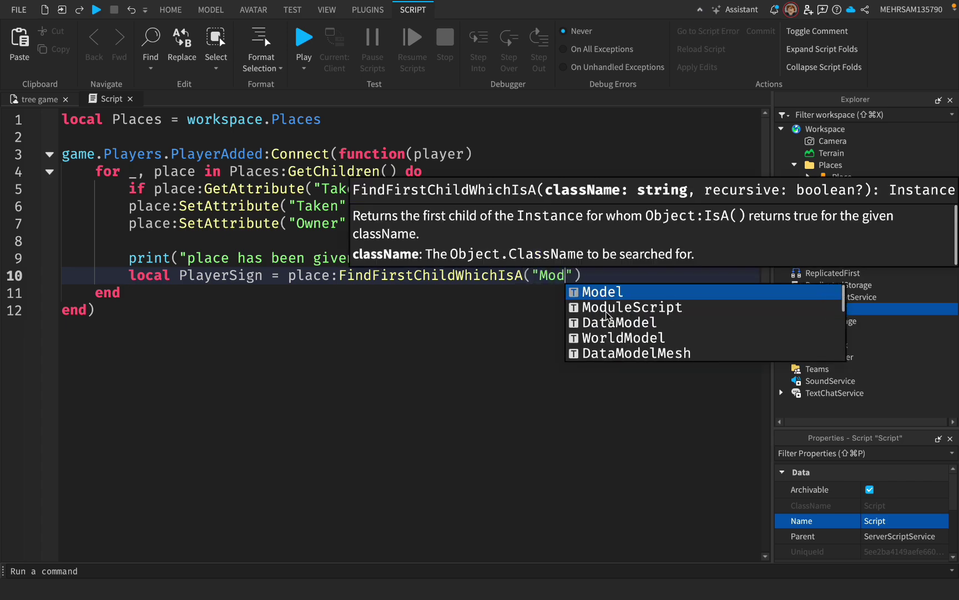
key(Return)
click(201, 278)
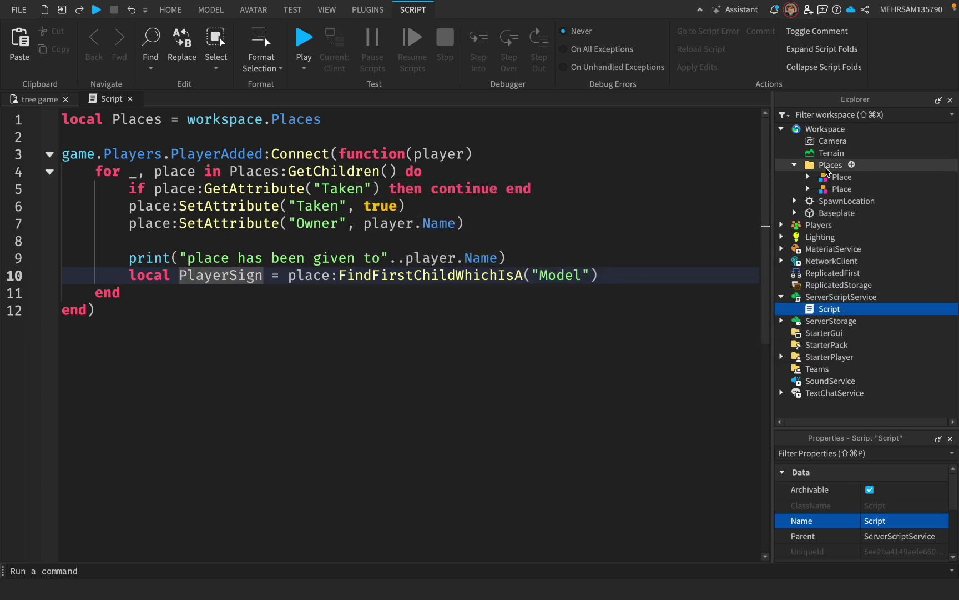
click(807, 176)
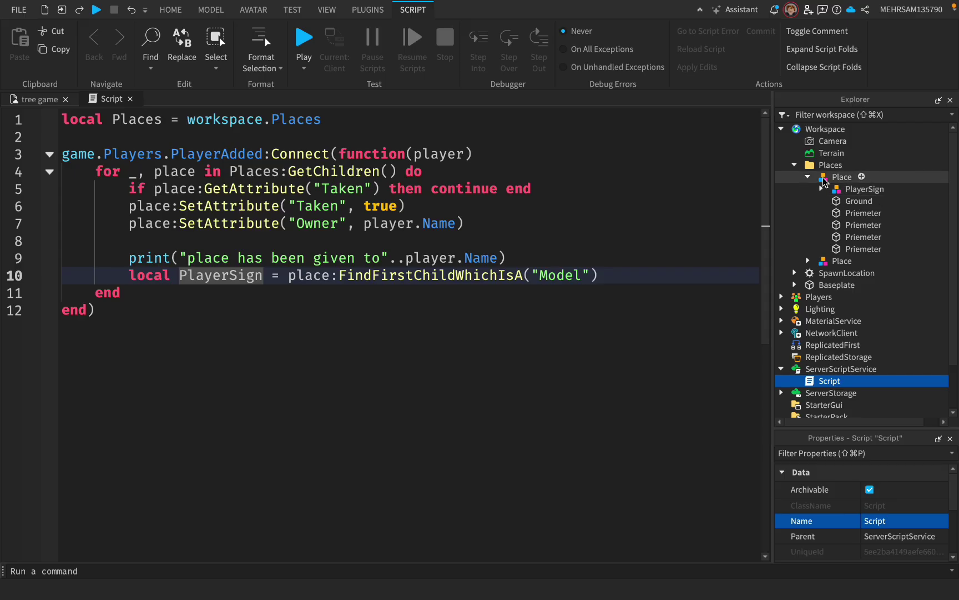
click(808, 177)
- After a blank line below the PlayerSign declaration, open the condition block if PlayerSign.Name == "PlayerSign" then
click(644, 281)
key(Return)
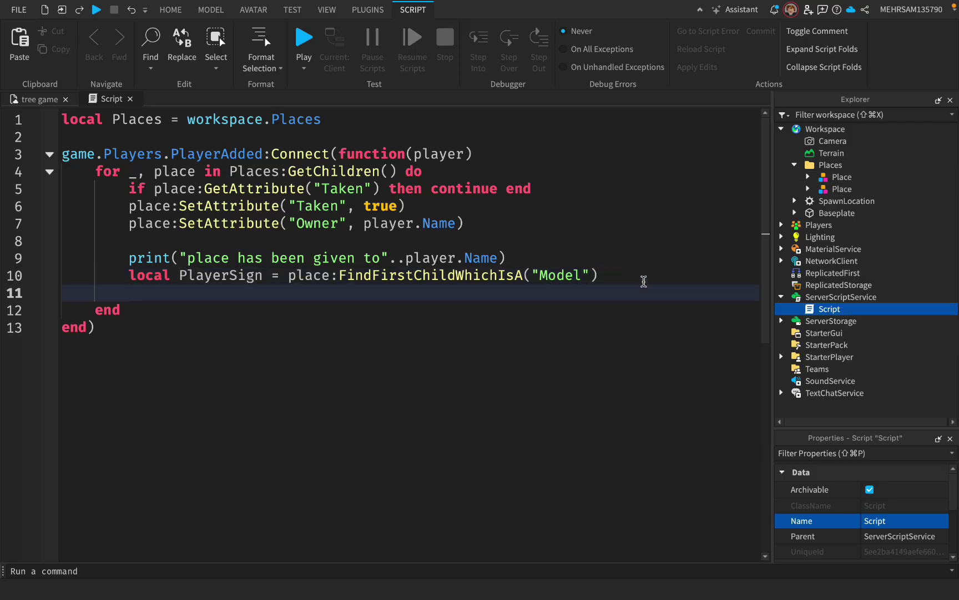
key(Return)
text(if pla)
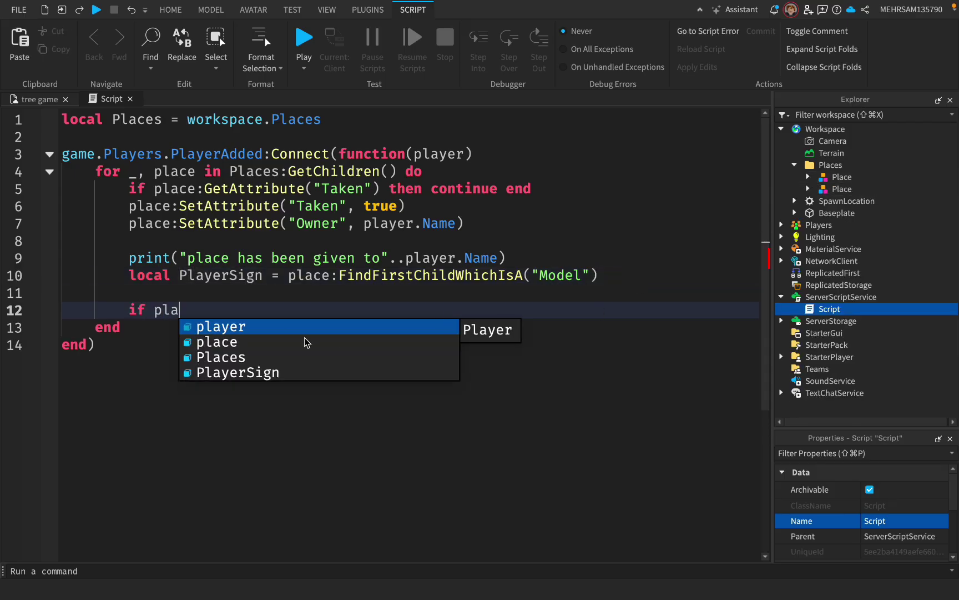
key(Tab)
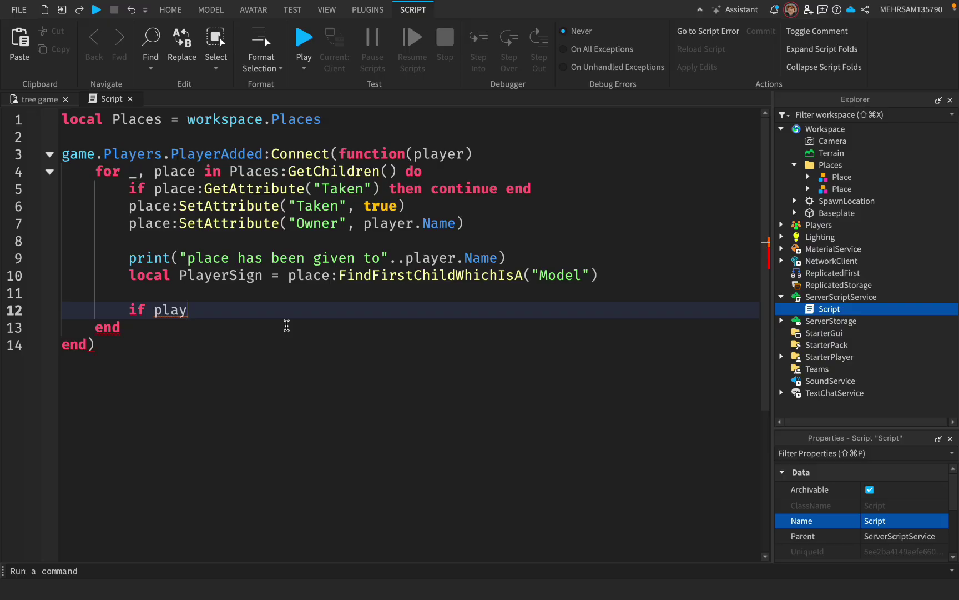
text(er)
key(Down)
key(Tab)
text(.na)
key(Tab)
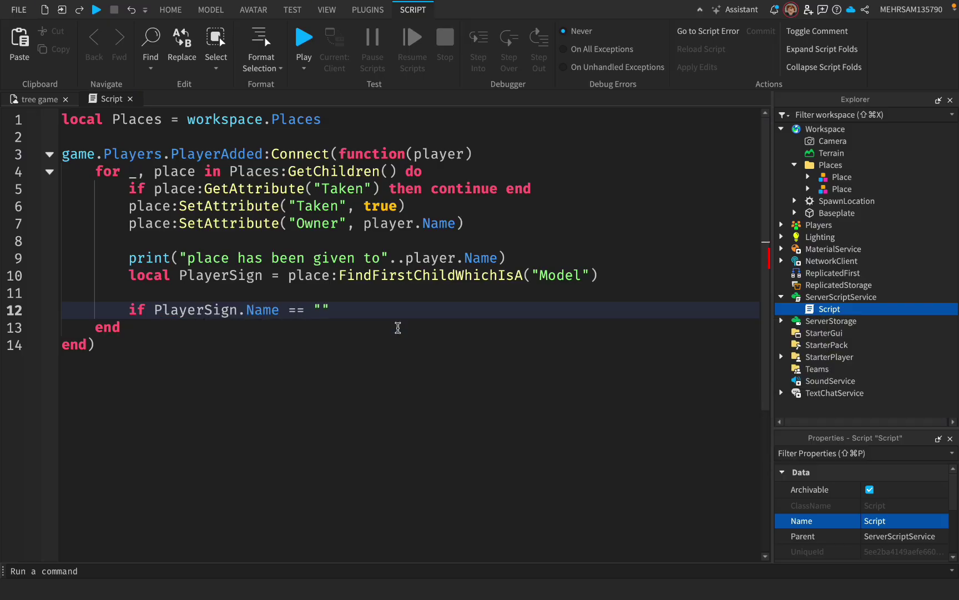
text(== "Player)
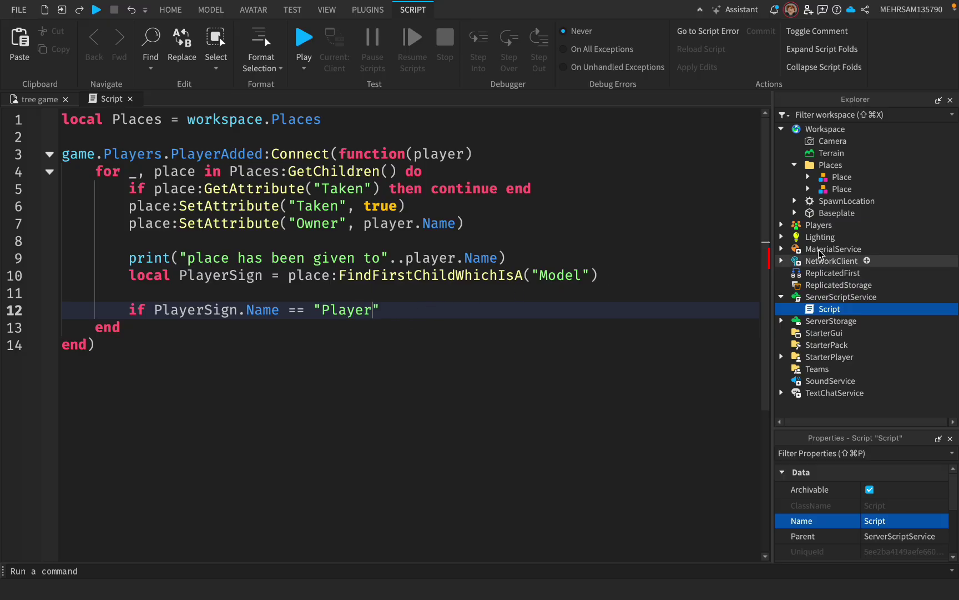
click(806, 176)
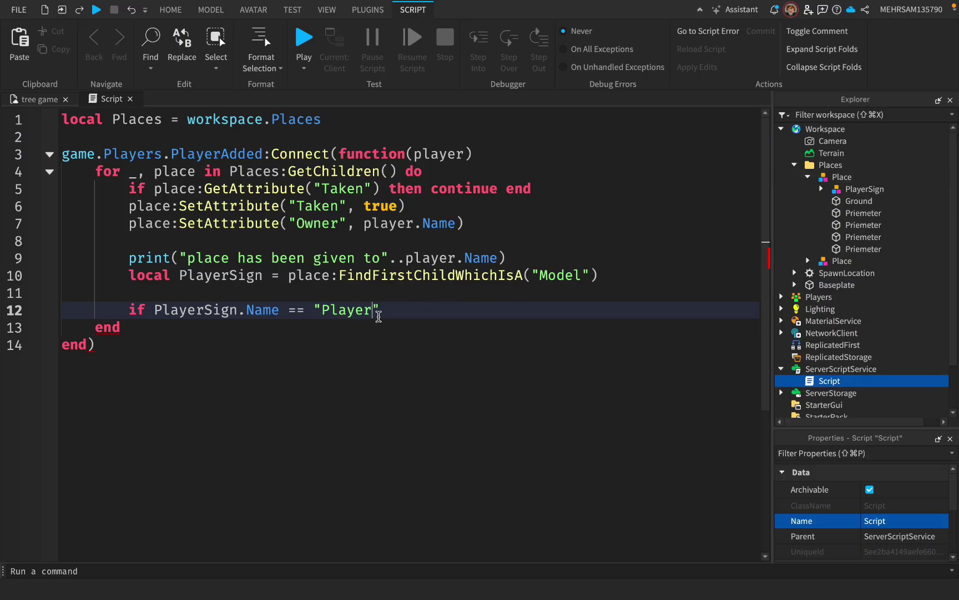
text(Sign)
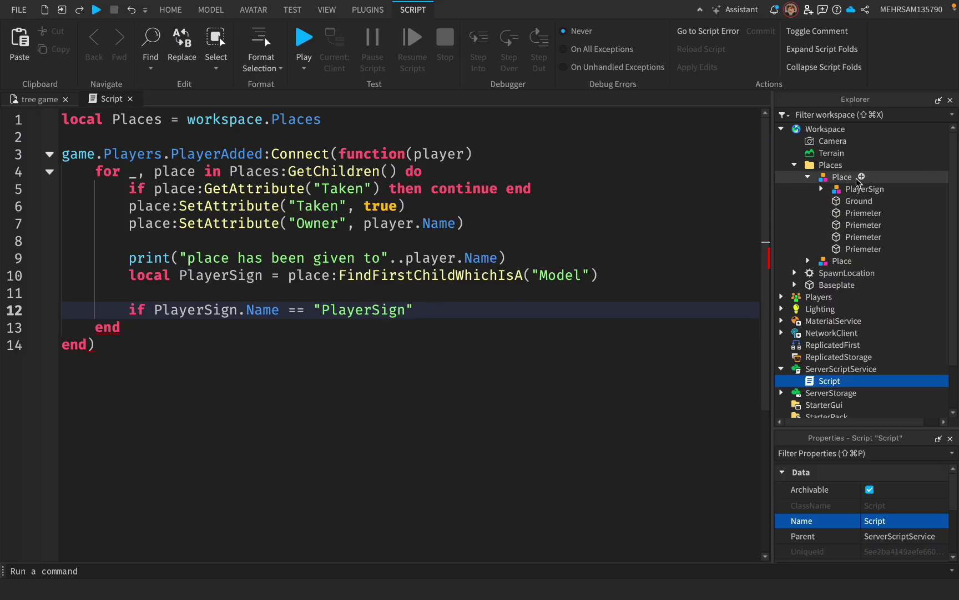
text(" then)
key(Return)
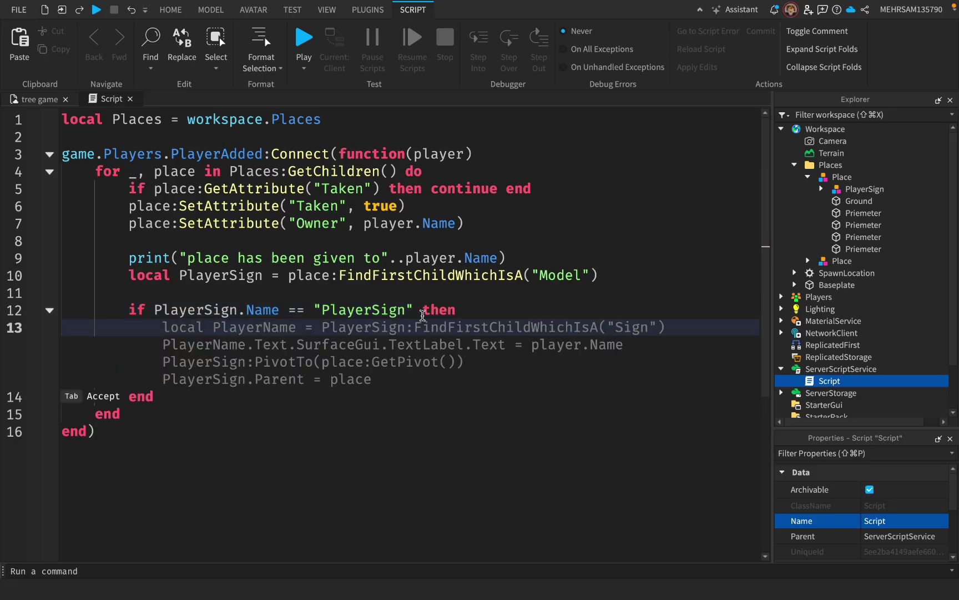
- Inside the PlayerSign condition, declare local Text = PlayerSign.MainPart.SurfaceGui.TextLabel and check that path in the first Place model
text(local T)
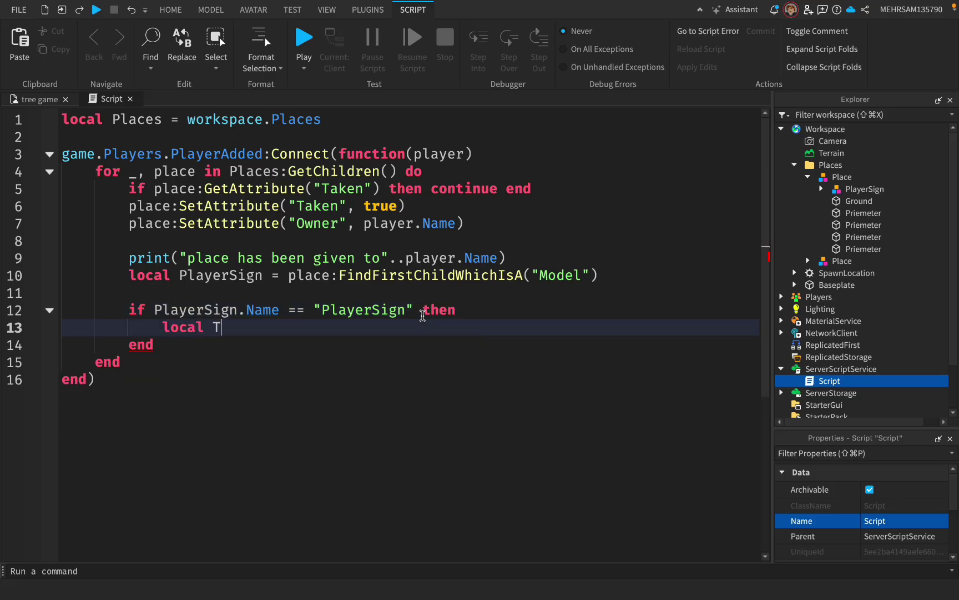
text(ext = )
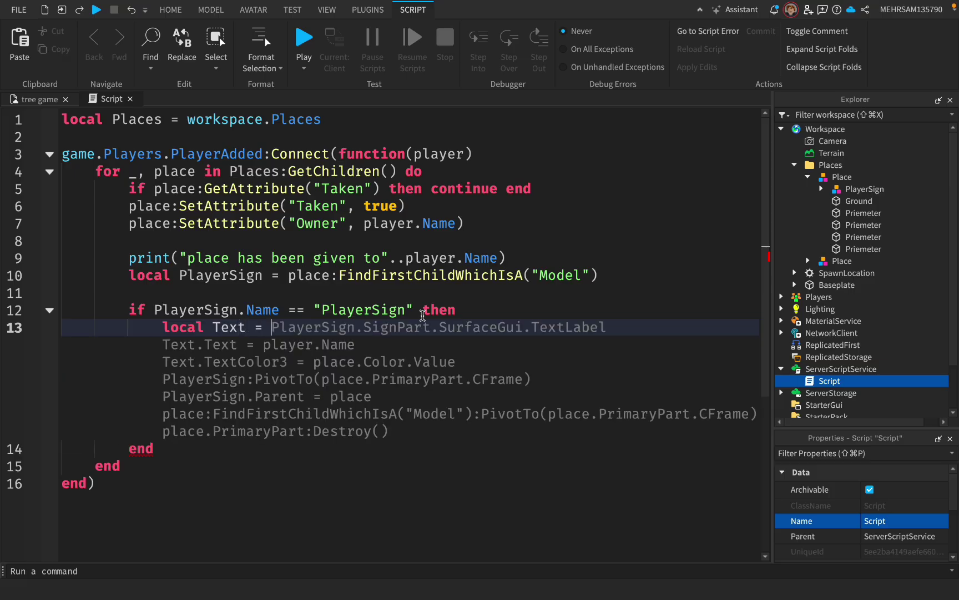
text(pla)
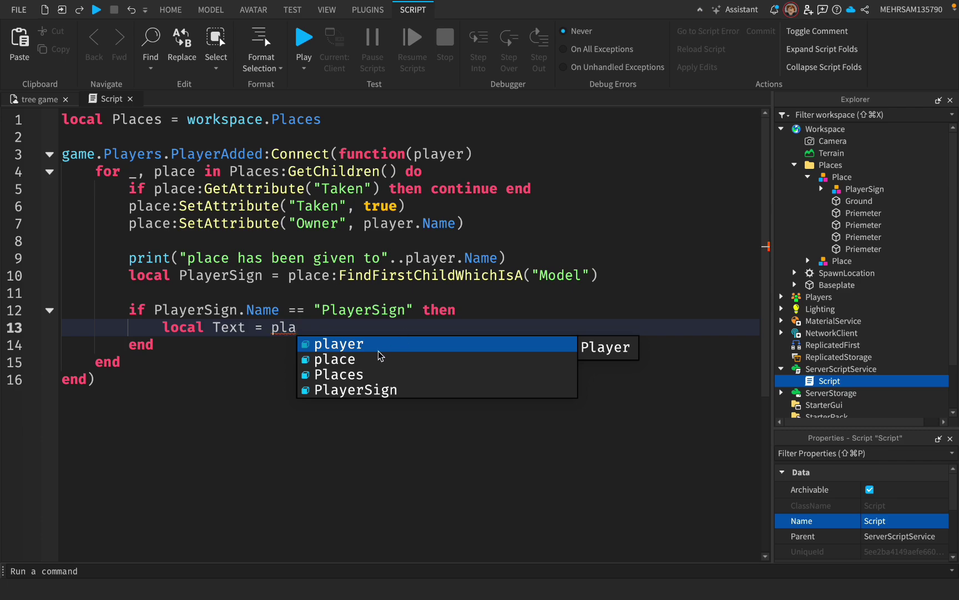
click(381, 391)
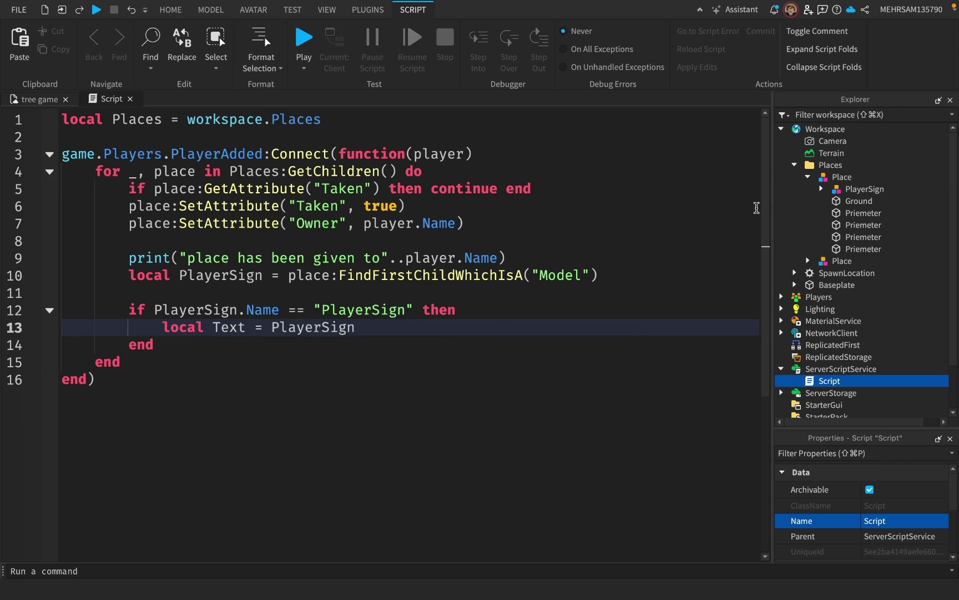
click(822, 189)
click(430, 332)
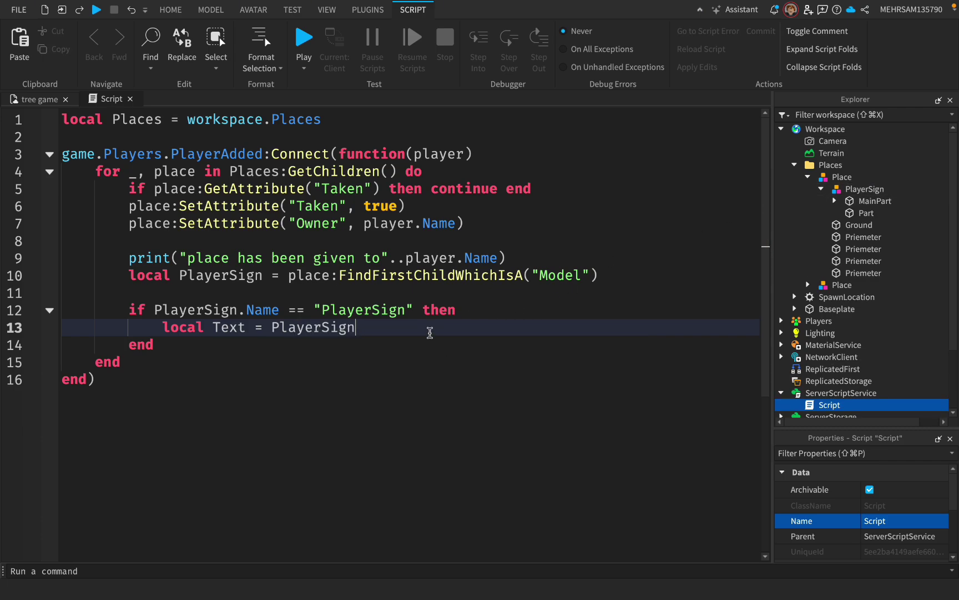
text(.main)
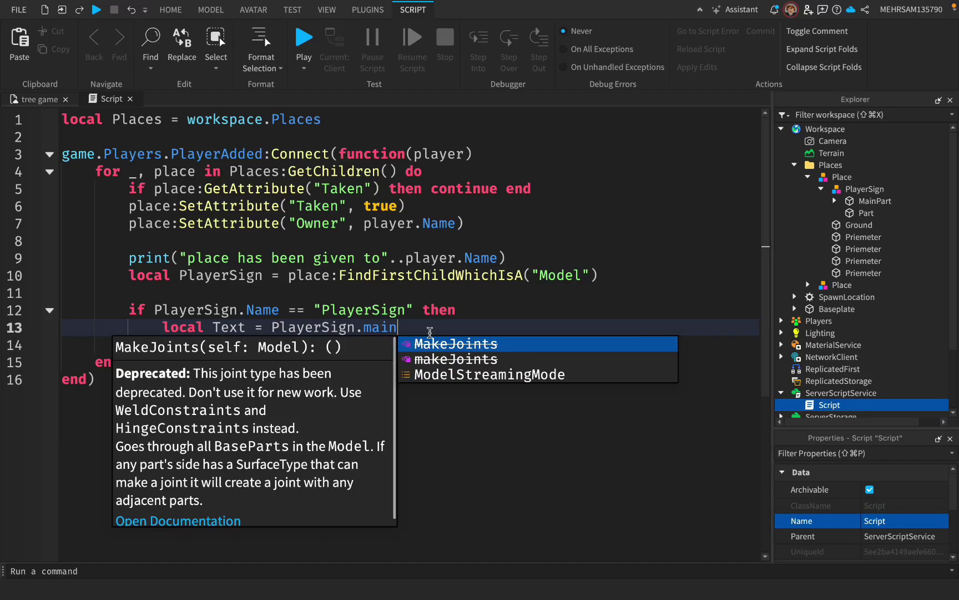
key(BackSpace)
key(BackSpace)
key(BackSpace)
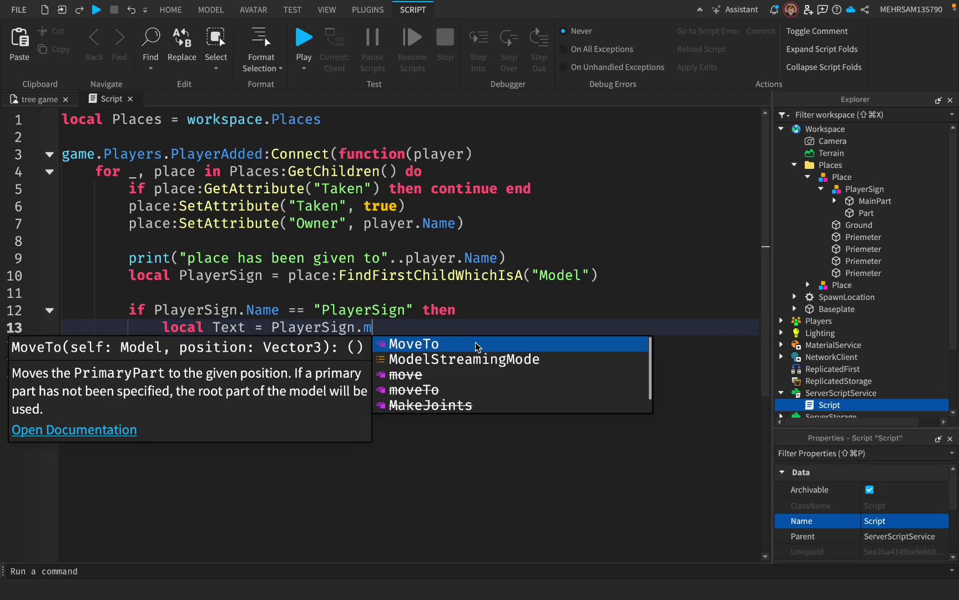
key(BackSpace)
text(Main)
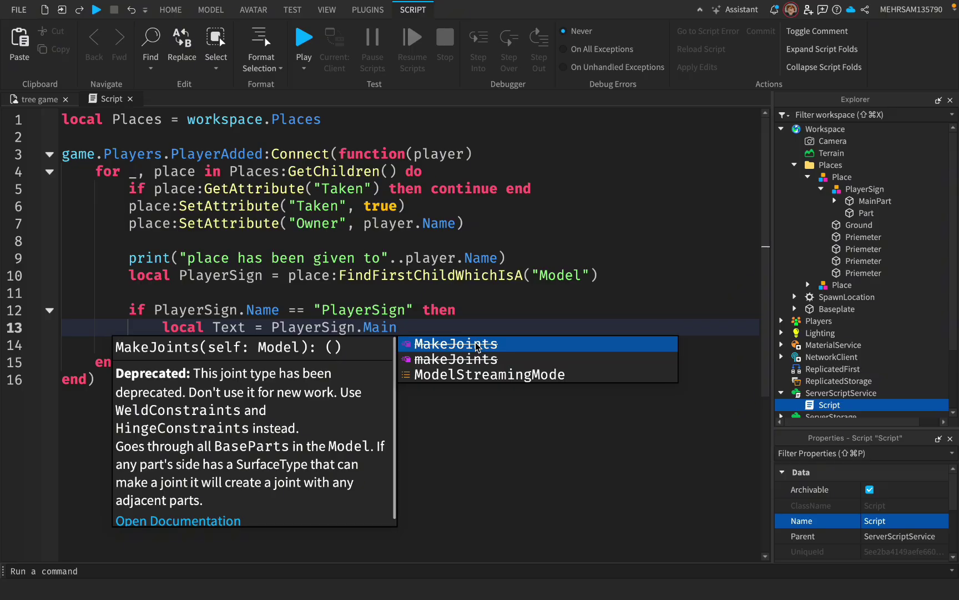
text(Part.)
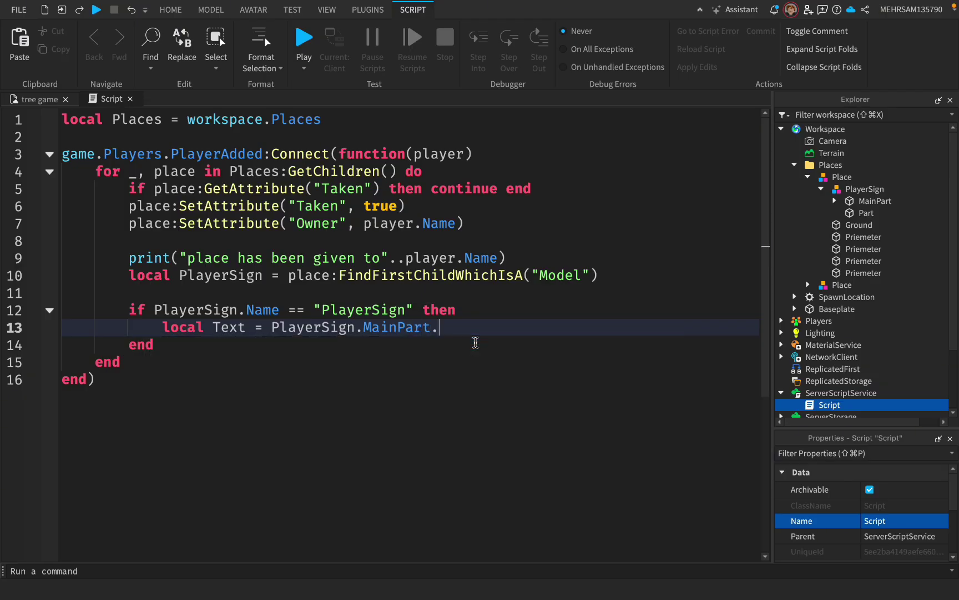
text(Surfac)
text(eGui.TextLabel)
click(834, 201)
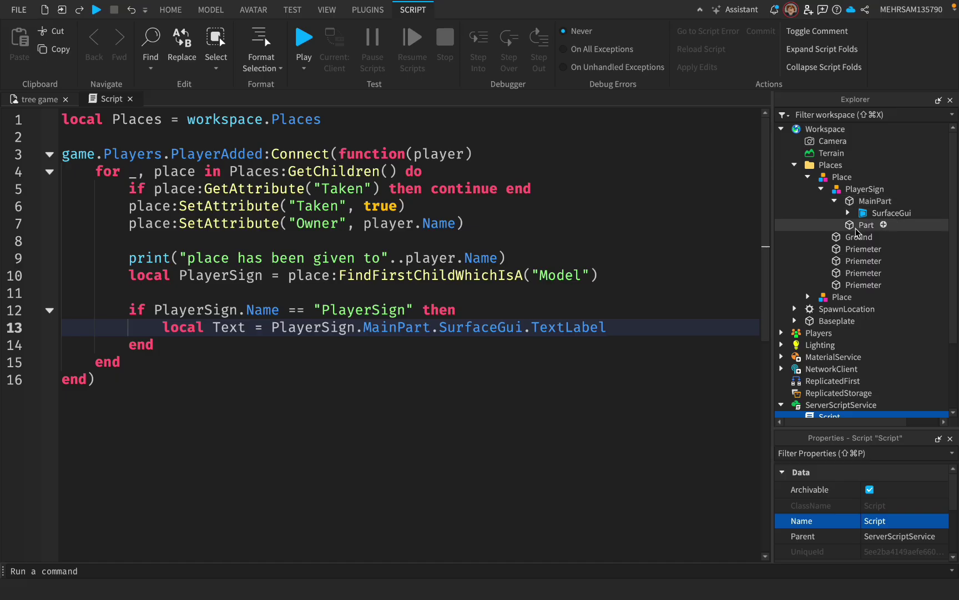
click(847, 212)
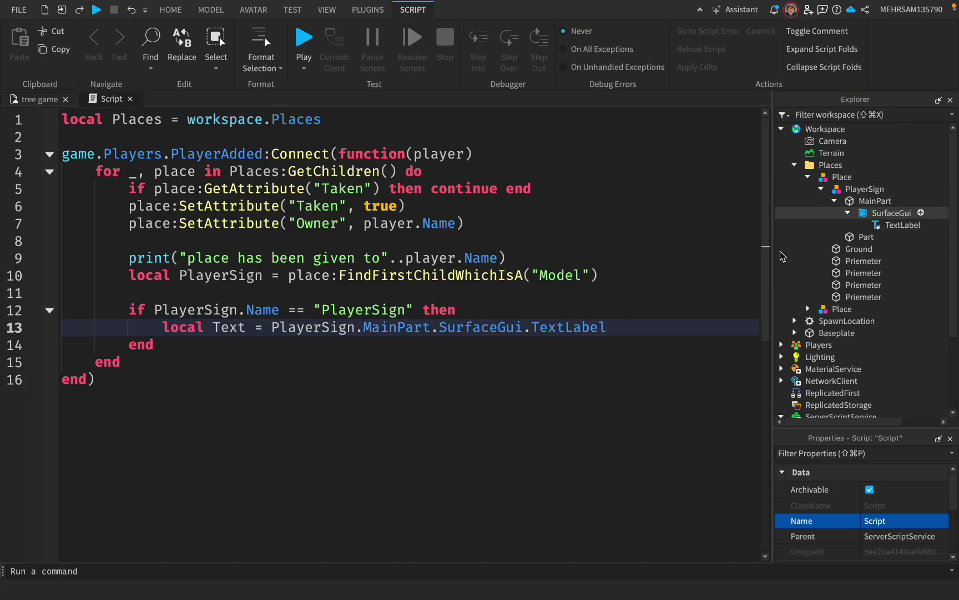
- Show the owner's name on the sign by adding Text.Text = player.Name below the Text declaration
click(620, 330)
key(Return)
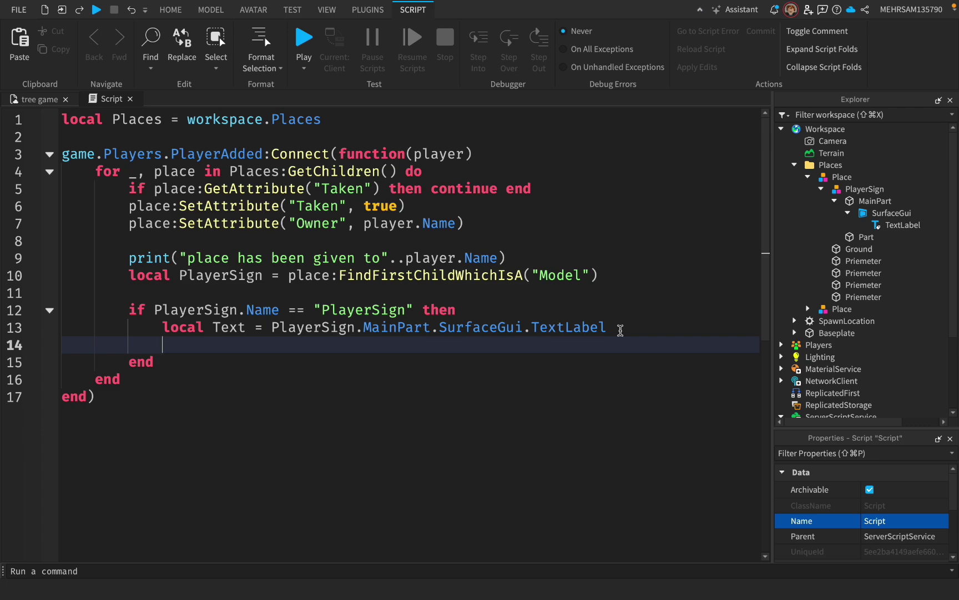
text(tex)
key(Tab)
text(.Text)
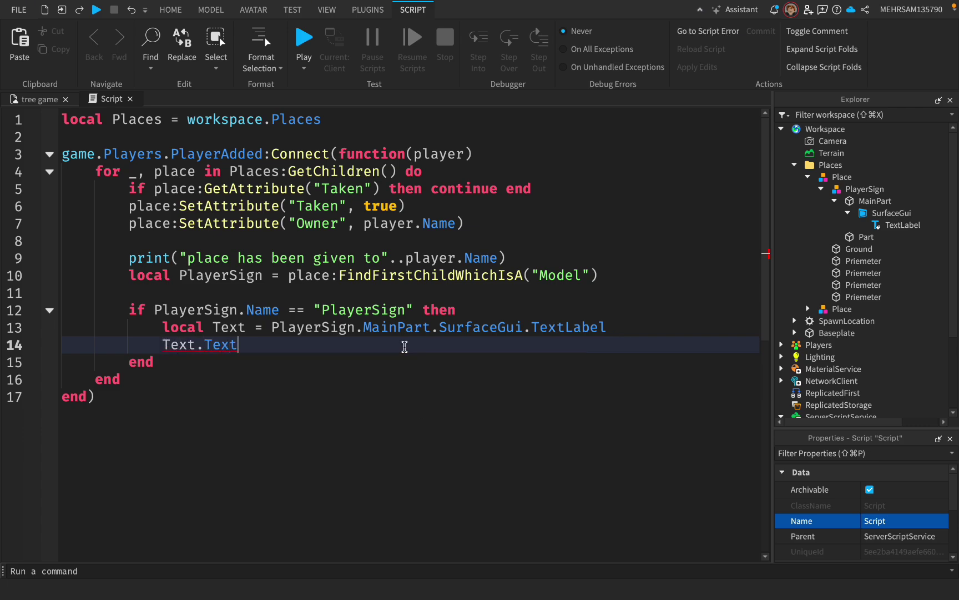
text( = player.n)
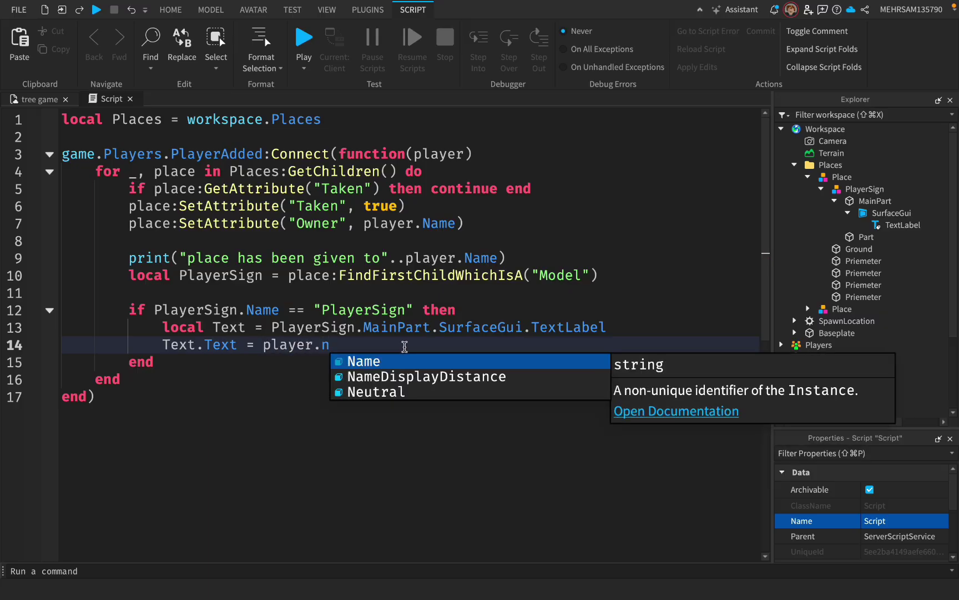
key(Tab)
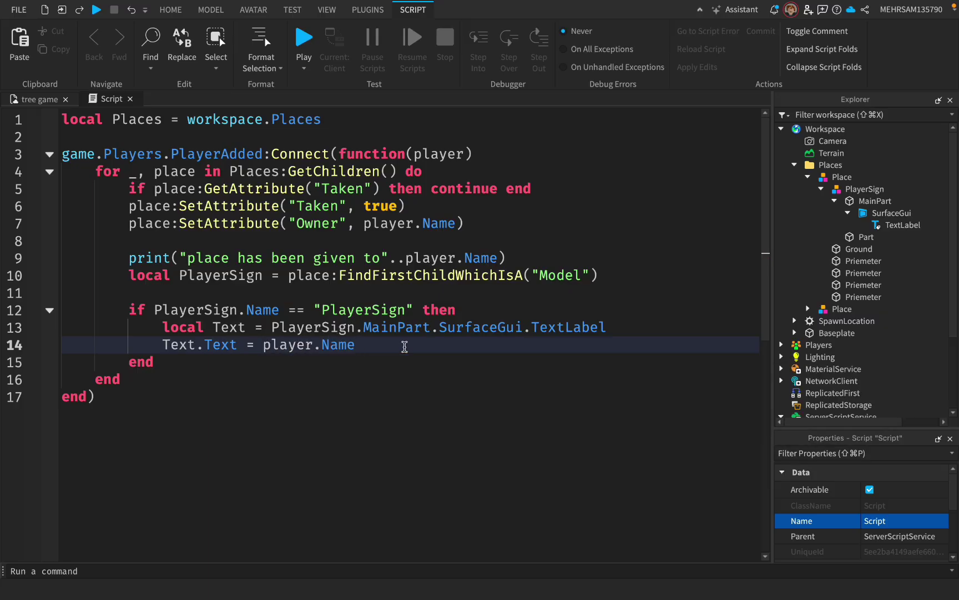
- Below the PlayerAdded handler, after a blank line, add a handler game.Players.PlayerRemoving:Connect(function(player))
click(213, 388)
key(Return)
key(Return)
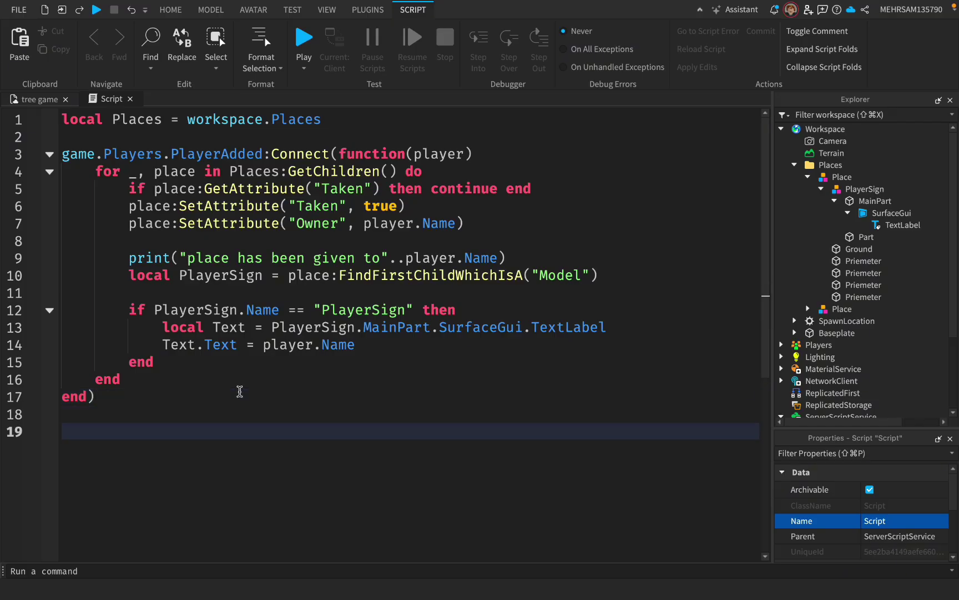
text(game.Players.)
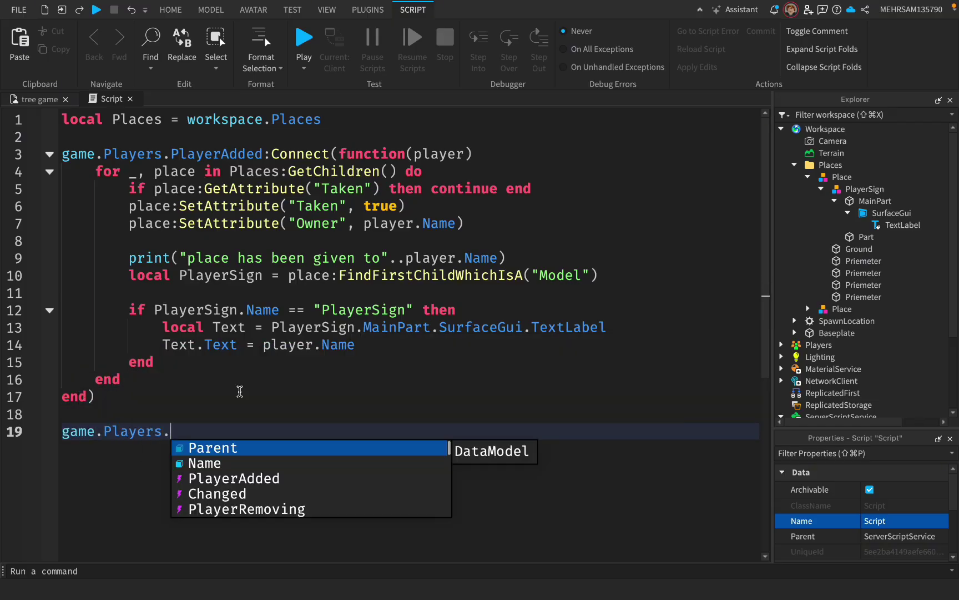
text(pl)
key(Down)
key(Tab)
text(:Connect()
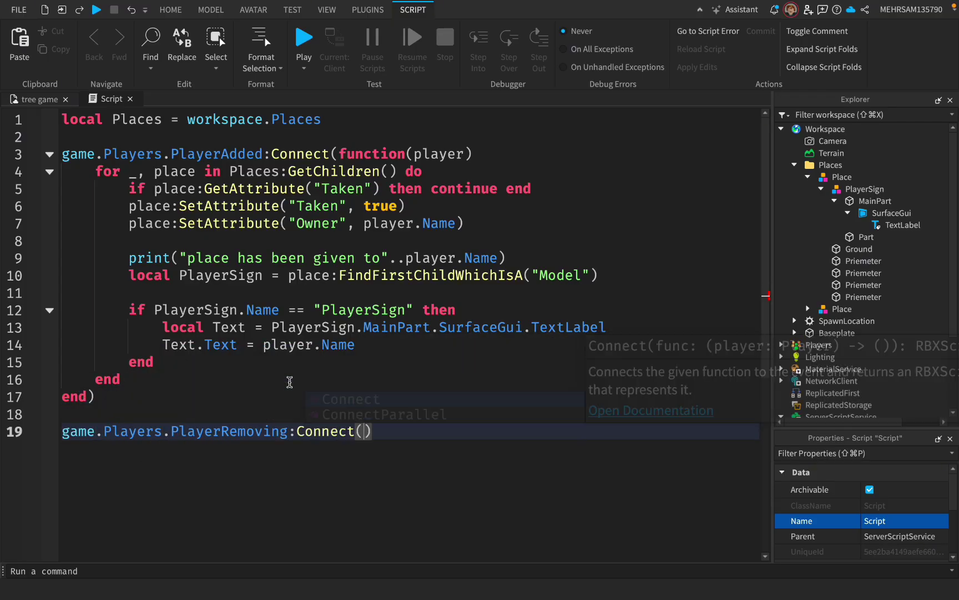
text(fu)
key(Tab)
text((pkl)
key(BackSpace)
key(BackSpace)
text(layer))
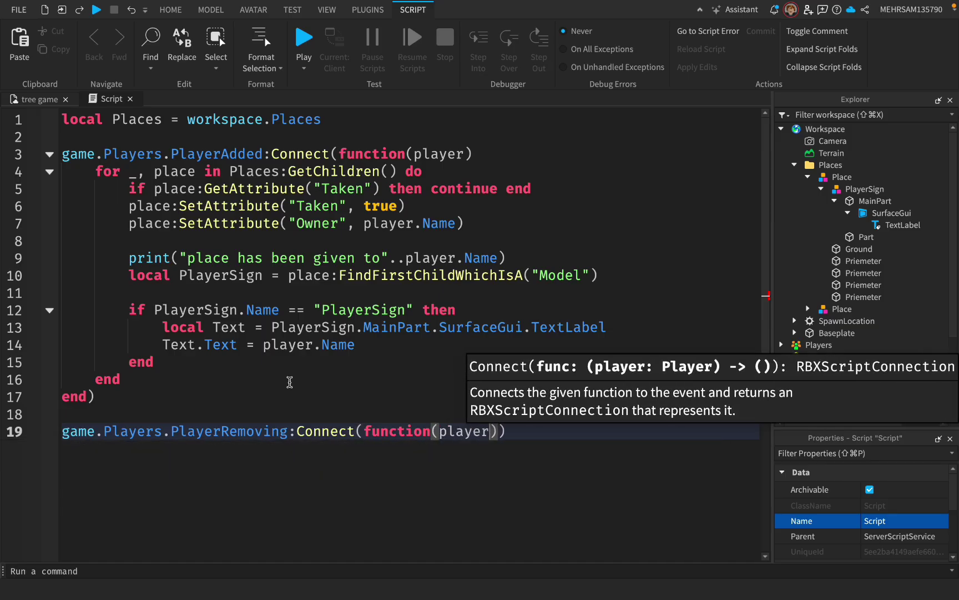
key(Return)
- Copy the whole for loop from the PlayerAdded handler into the PlayerRemoving handler
drag(125, 375, 97, 172)
key(ctrl+c)
click(124, 450)
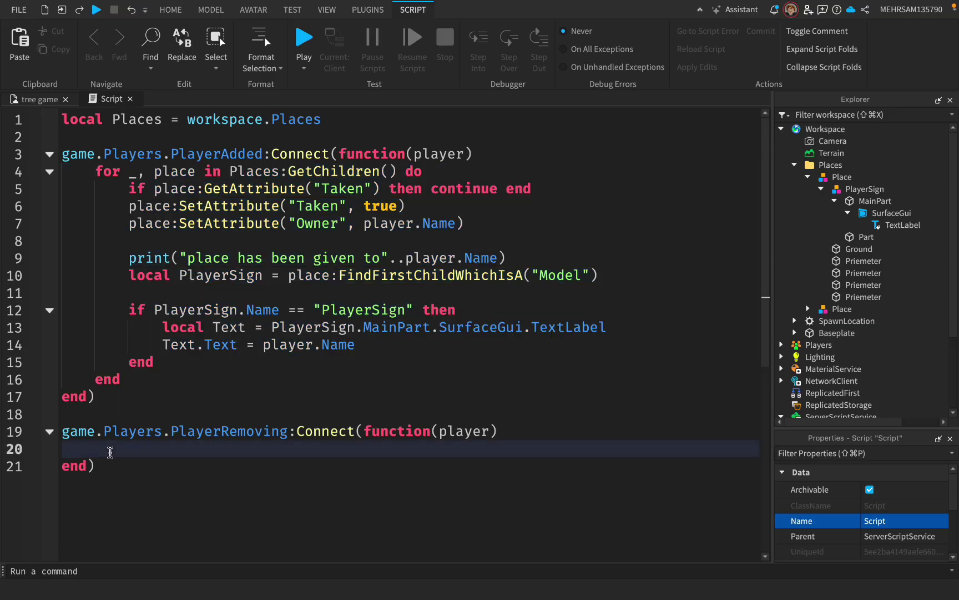
key(ctrl+v)
scroll(344, 473, down, 1)
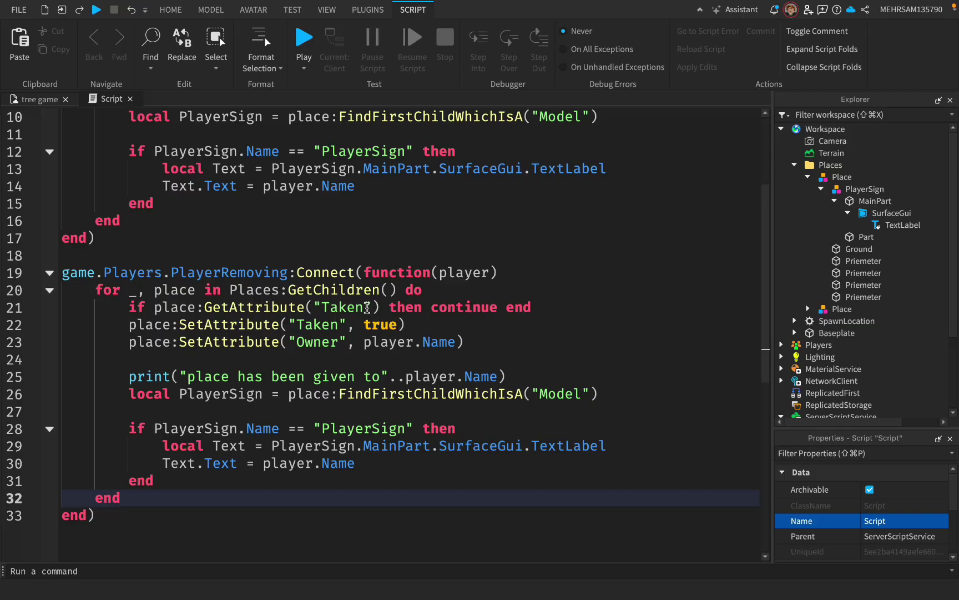
- In the copied loop's first condition, change the checked attribute to "Owner"
drag(365, 309, 321, 309)
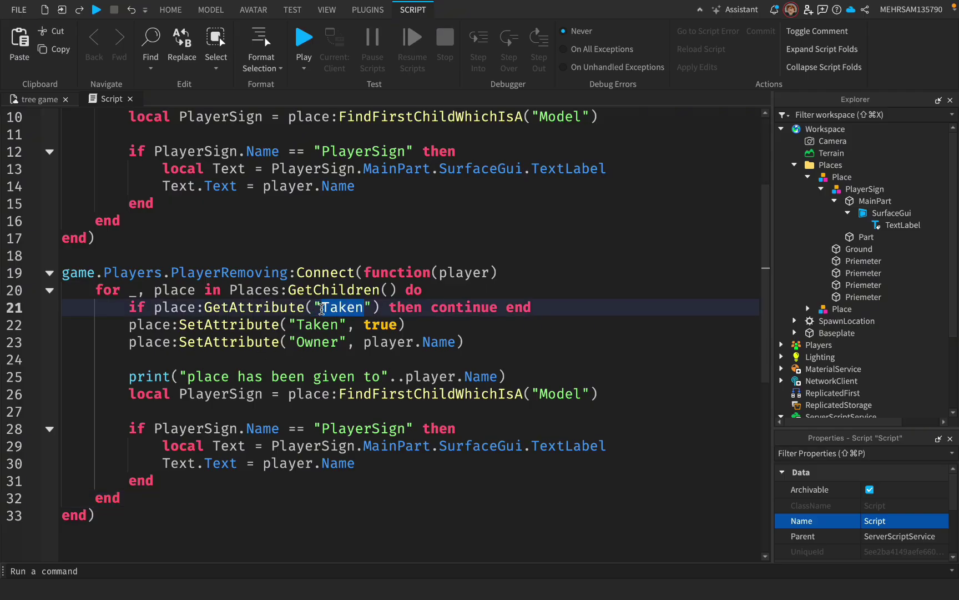
text(Ow)
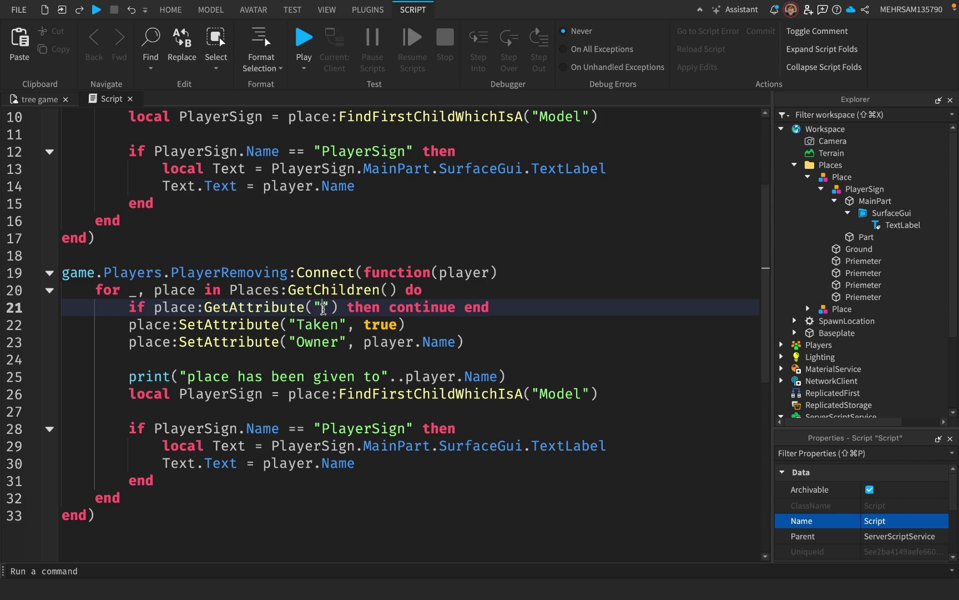
text(ner)
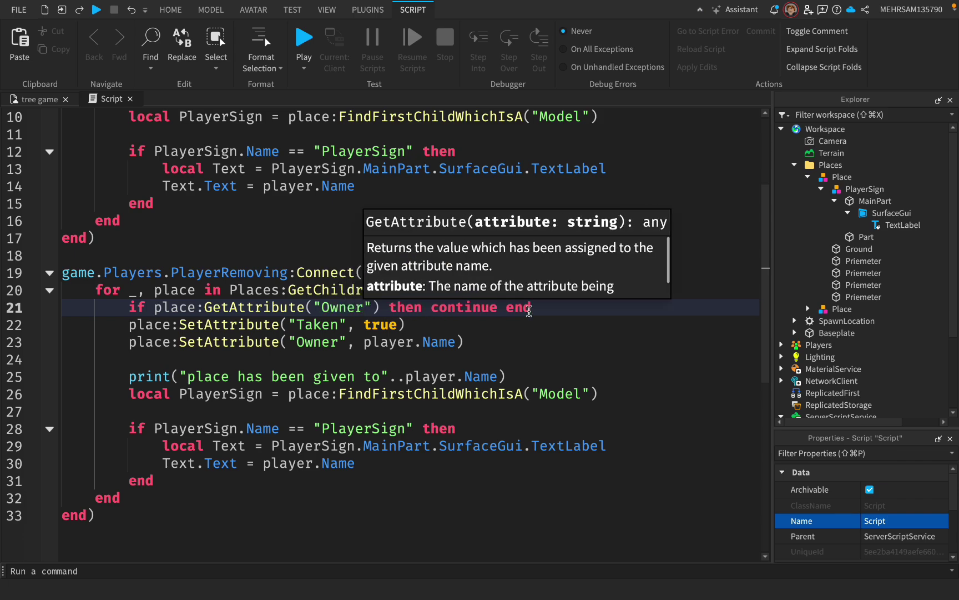
- After a blank line below the first Owner check, begin a second condition with if place:GetAttribute("Owner")
click(546, 311)
key(Return)
key(Return)
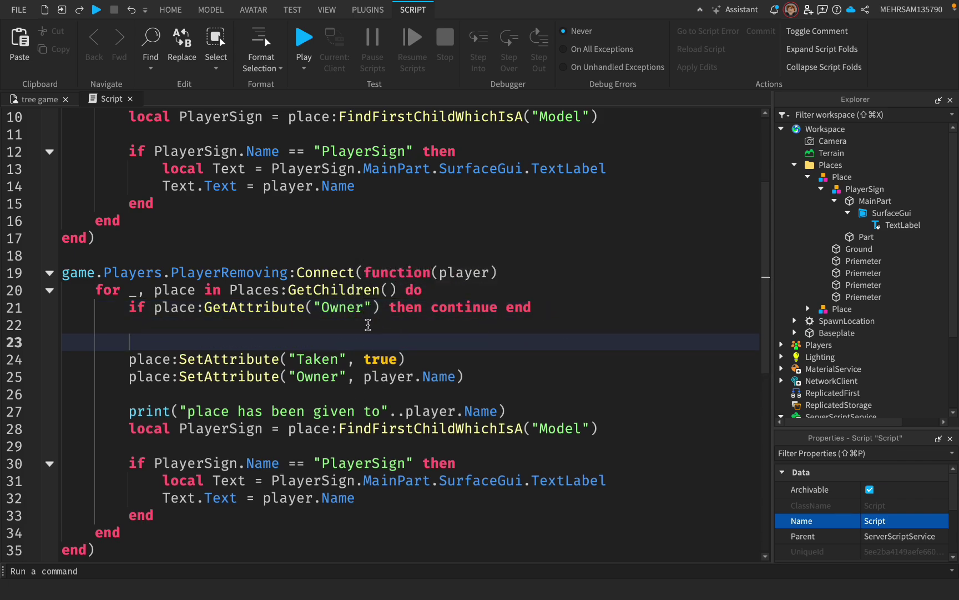
text(if place)
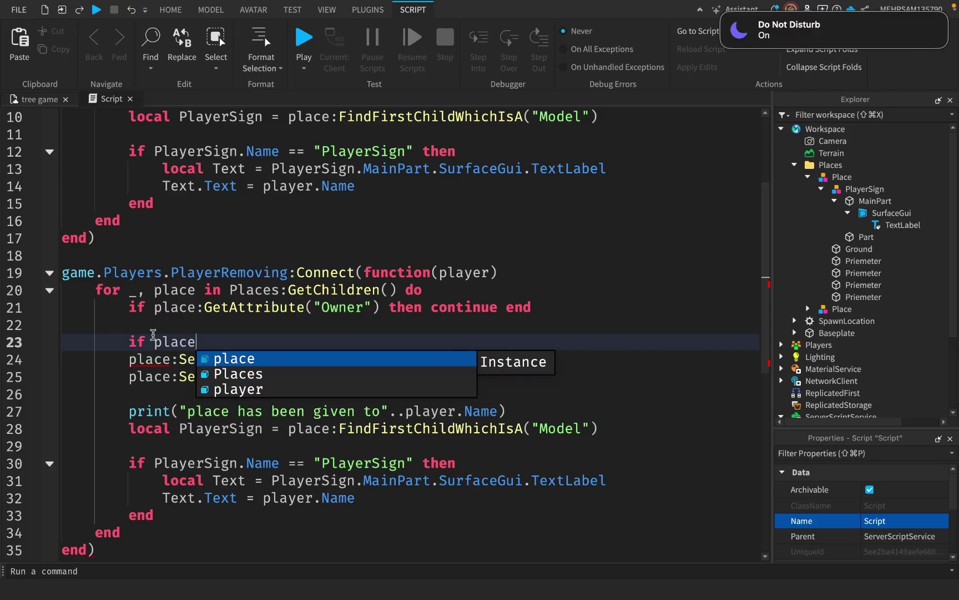
click(213, 352)
text(:get)
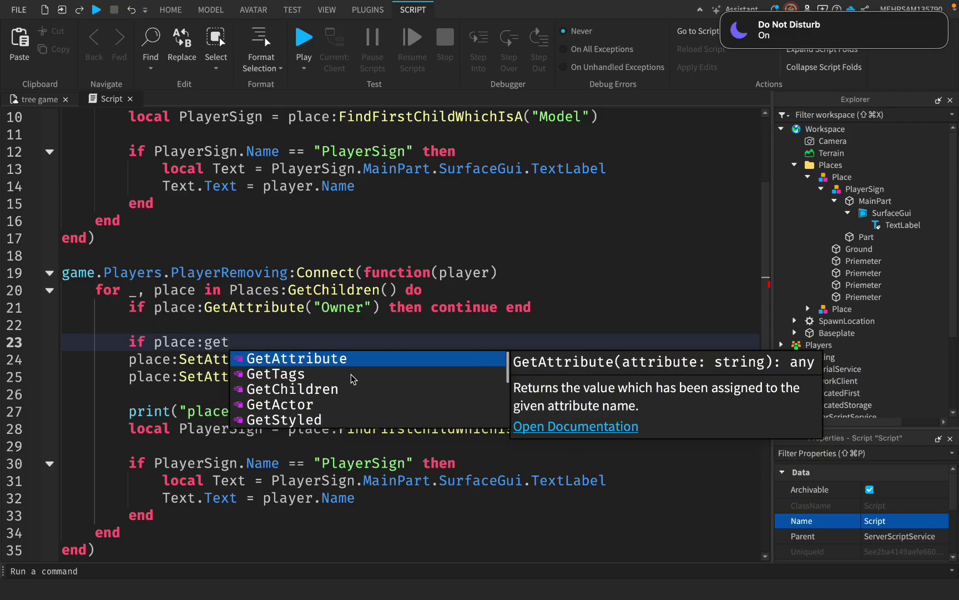
key(Tab)
text("Ow)
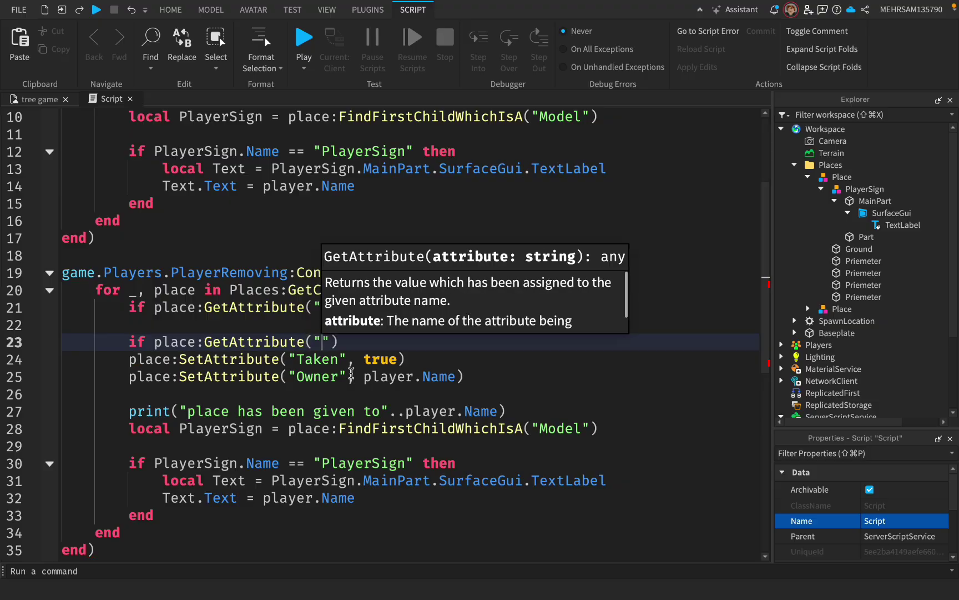
text(ner)
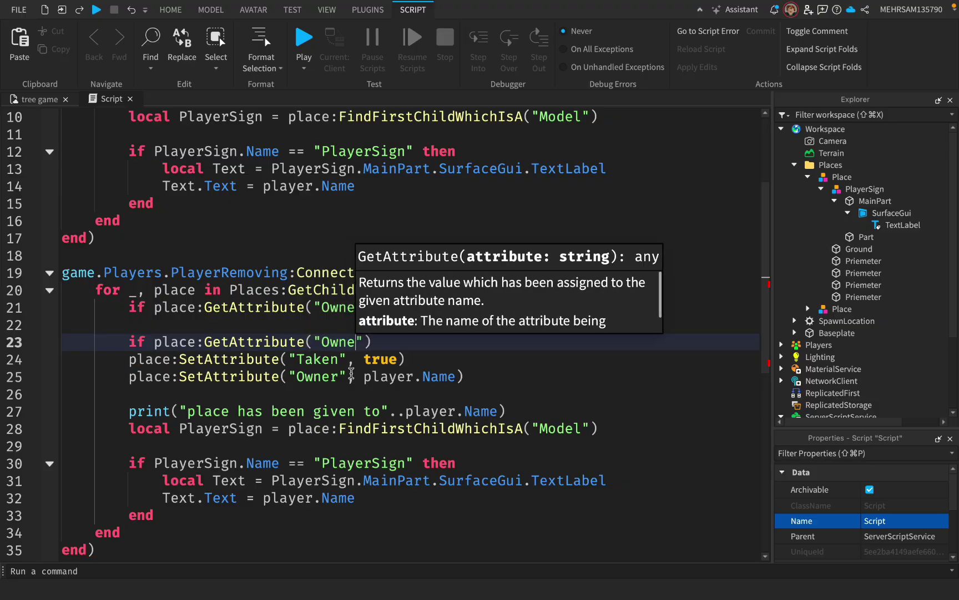
click(390, 339)
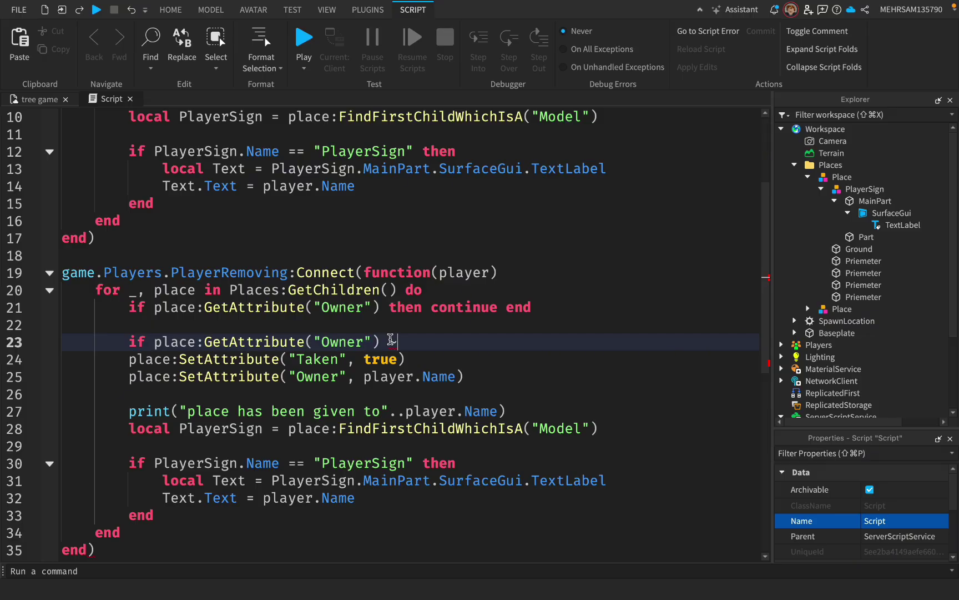
- Complete the second Owner condition with ~= player.UserId then continue end, and leave a blank line below it
text(~=)
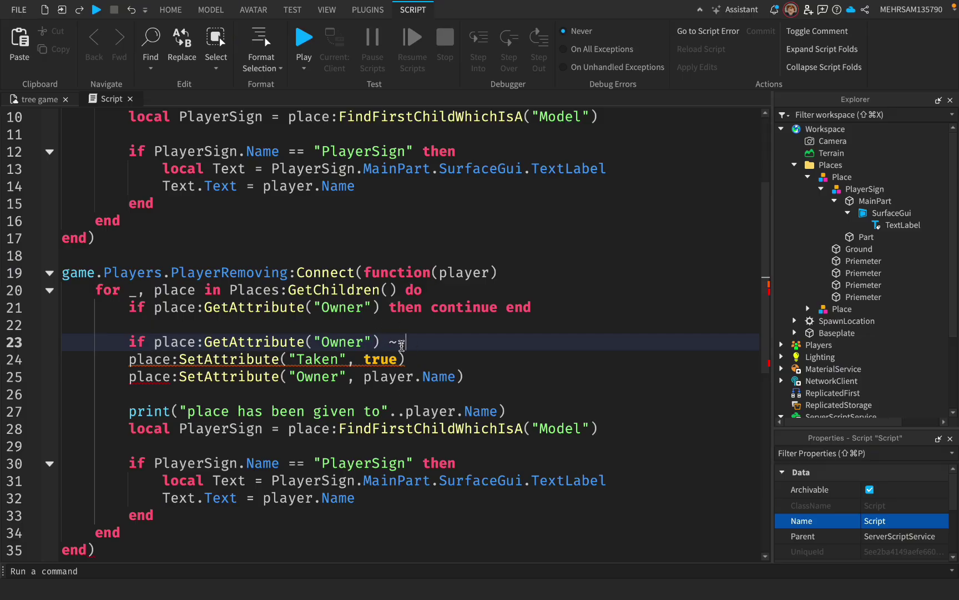
text( player.)
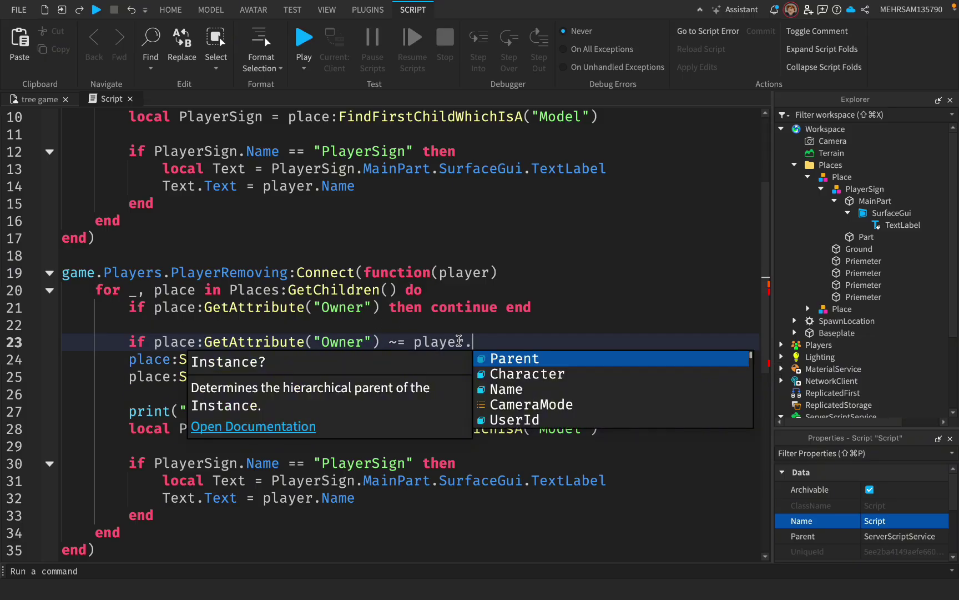
text(user)
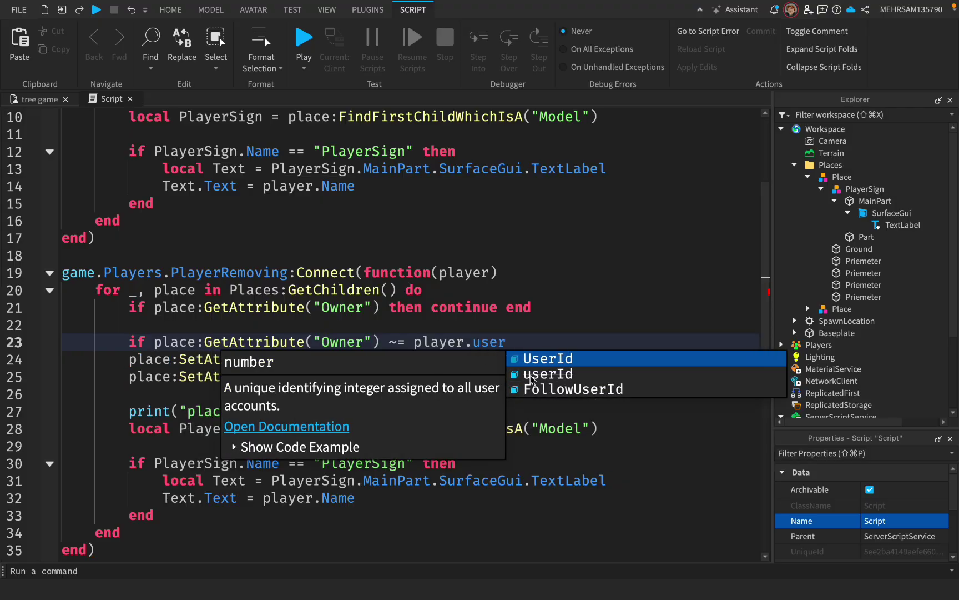
key(Tab)
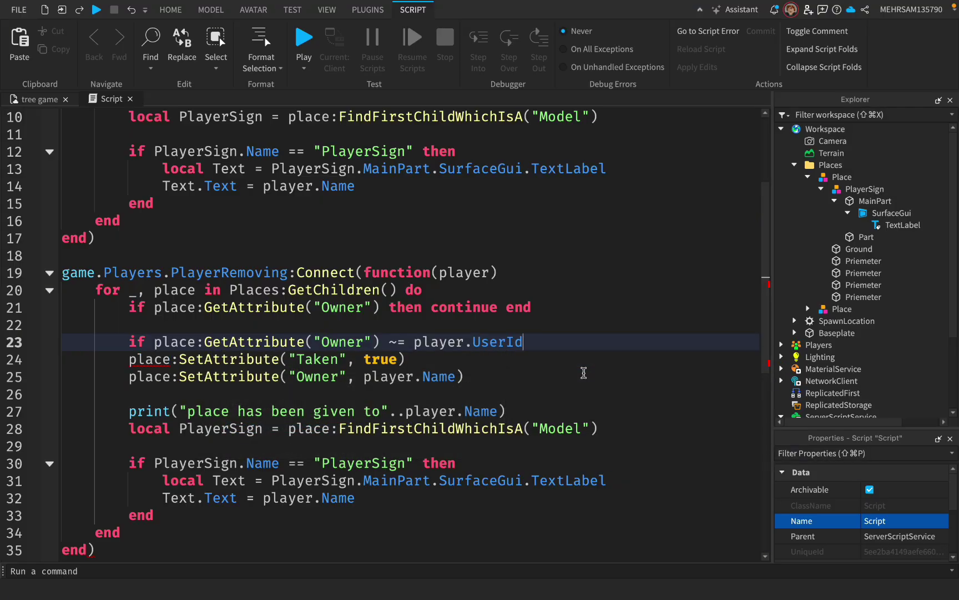
text(h)
key(BackSpace)
text(then co)
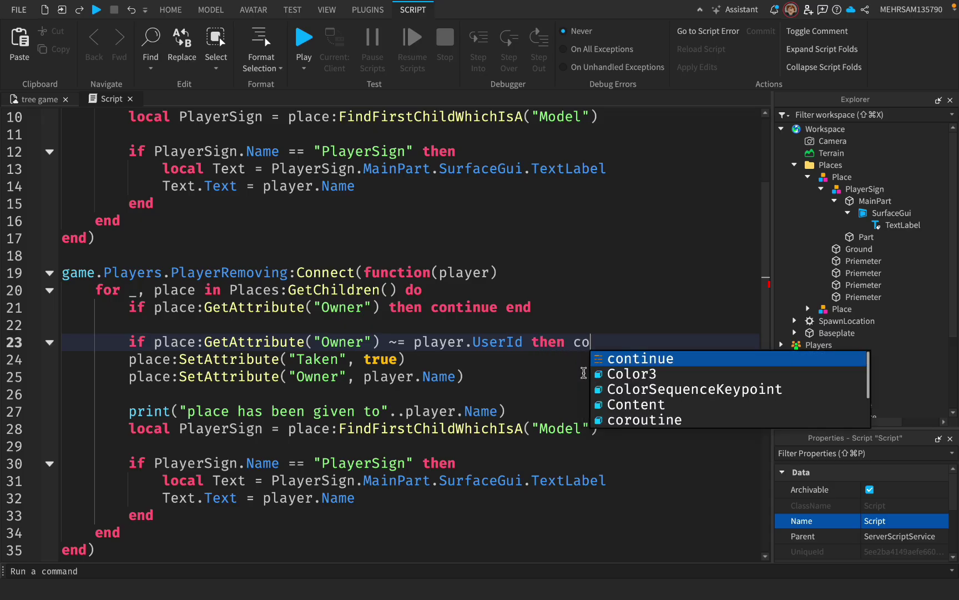
text(ntinue end)
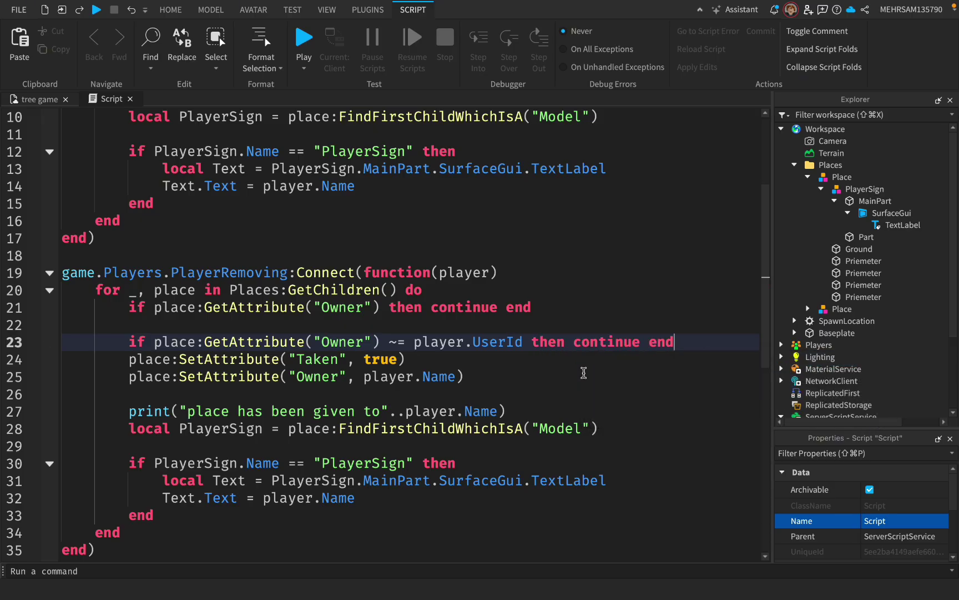
key(Return)
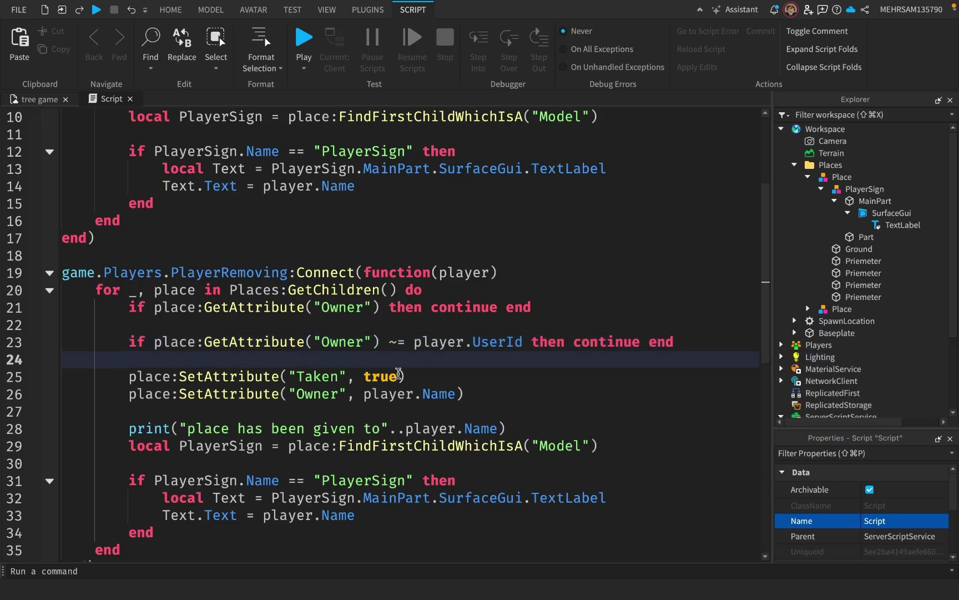
- In the PlayerRemoving loop, set both the "Taken" and "Owner" attributes of the place to nil
click(397, 376)
key(BackSpace)
key(BackSpace)
key(BackSpace)
key(BackSpace)
text(nil)
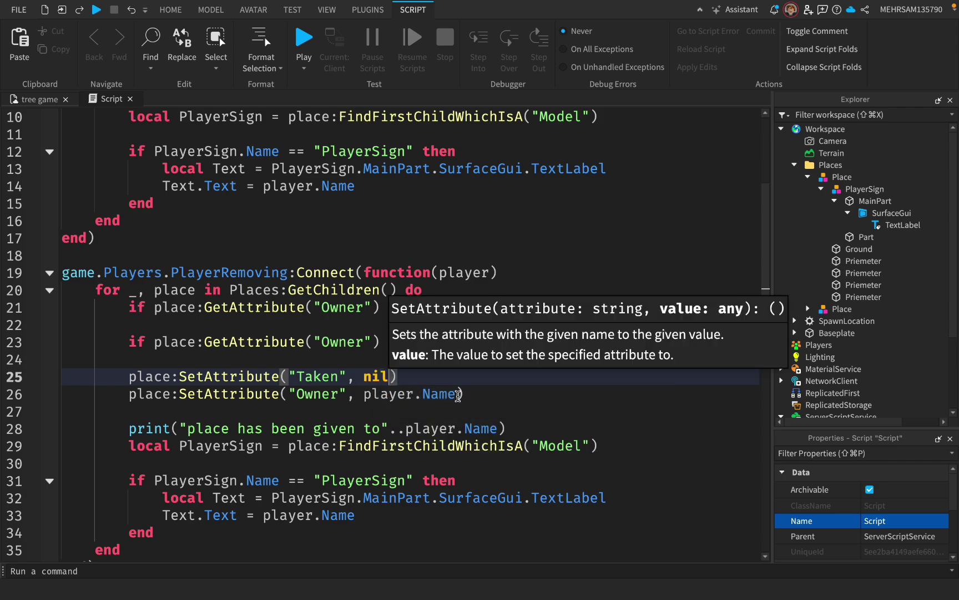
drag(459, 394, 364, 394)
key(BackSpace)
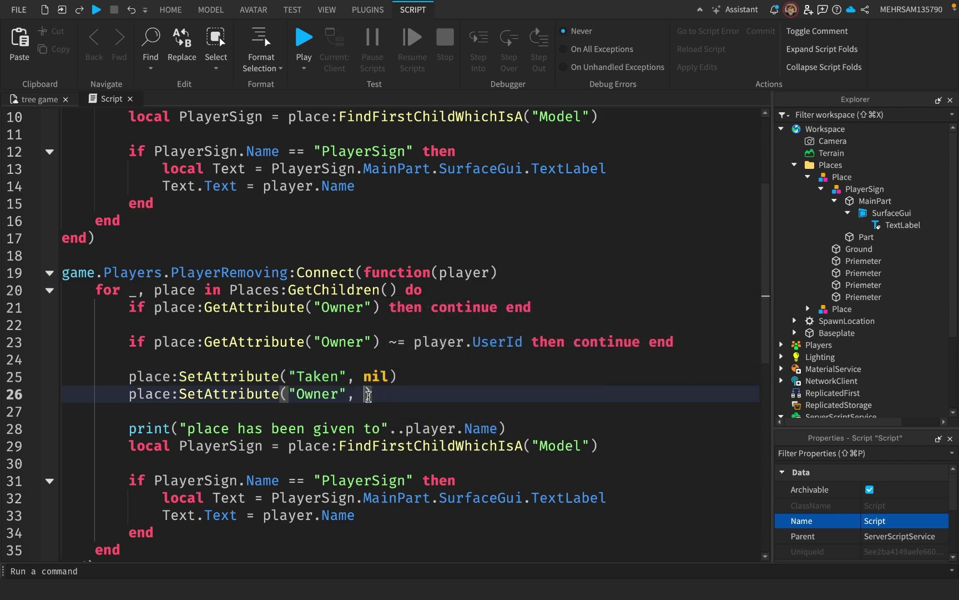
text(nil)
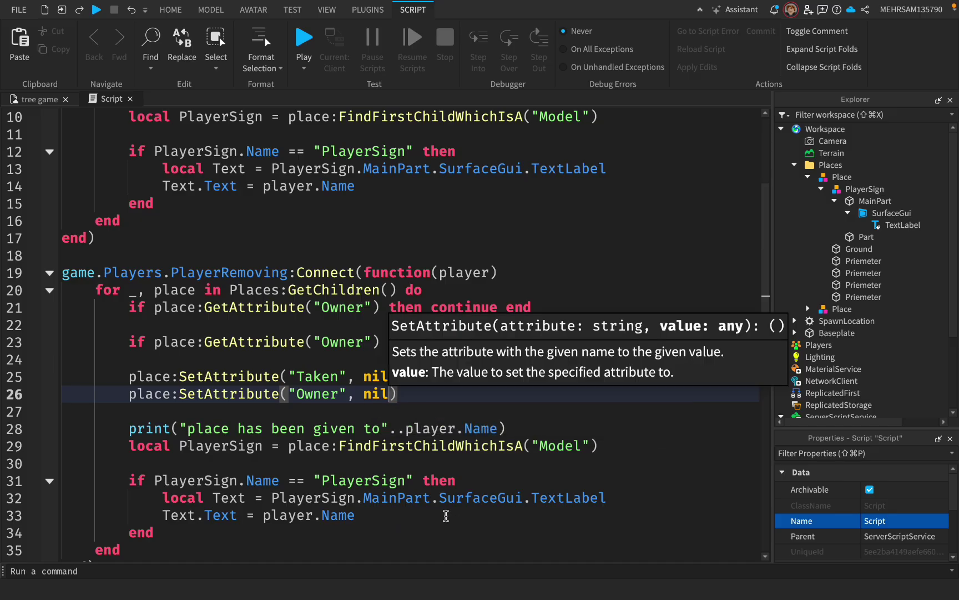
- In the PlayerRemoving loop, set the sign's Text.Text to "Unclaimed"
scroll(446, 515, down, 2)
click(373, 450)
drag(385, 458, 279, 446)
click(367, 446)
drag(366, 446, 270, 446)
key(BackSpace)
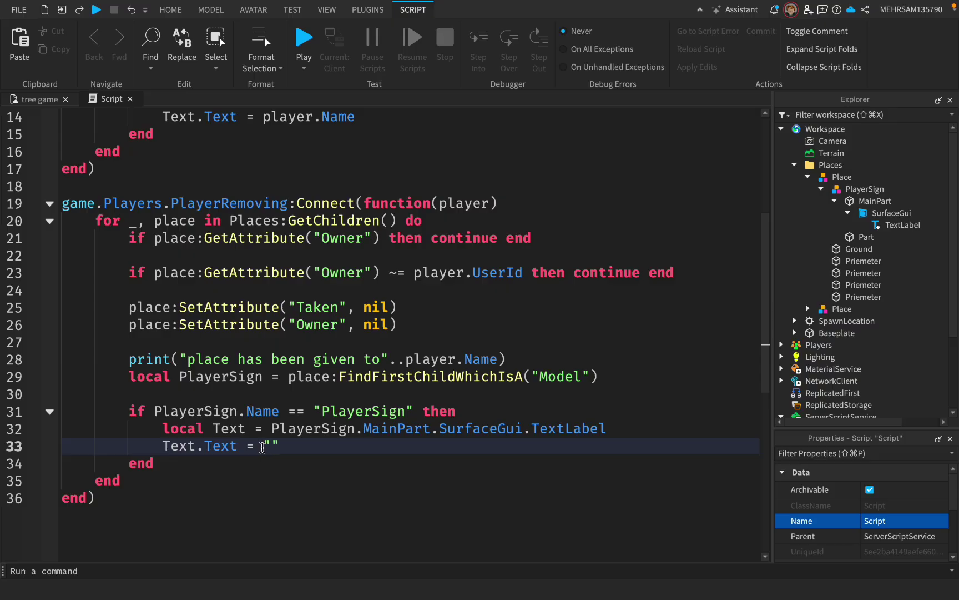
text(Unclaimes)
key(BackSpace)
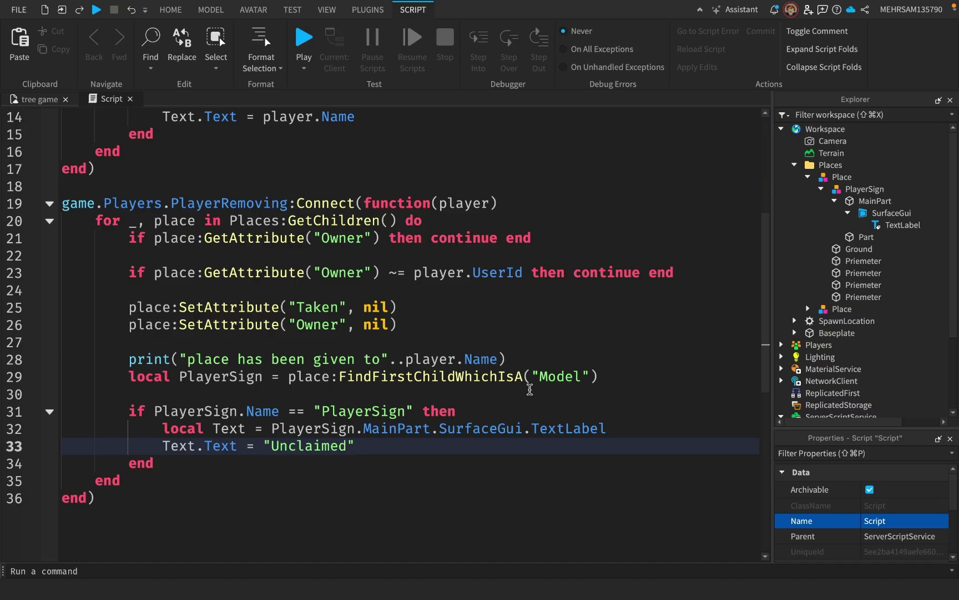
text(d)
- Reword the PlayerRemoving print message to "place has been removed from", keeping the player's name appended
click(382, 360)
drag(382, 360, 271, 360)
click(383, 355)
drag(382, 359, 314, 360)
text(removed from)
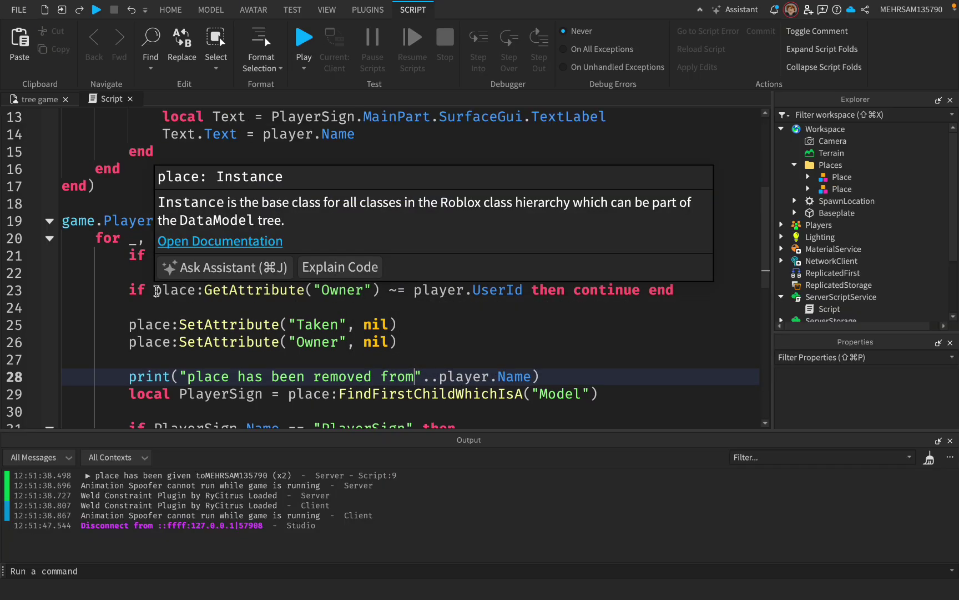
- Negate the first Owner check in the PlayerRemoving loop so it reads if not place:GetAttribute("Owner")
click(156, 291)
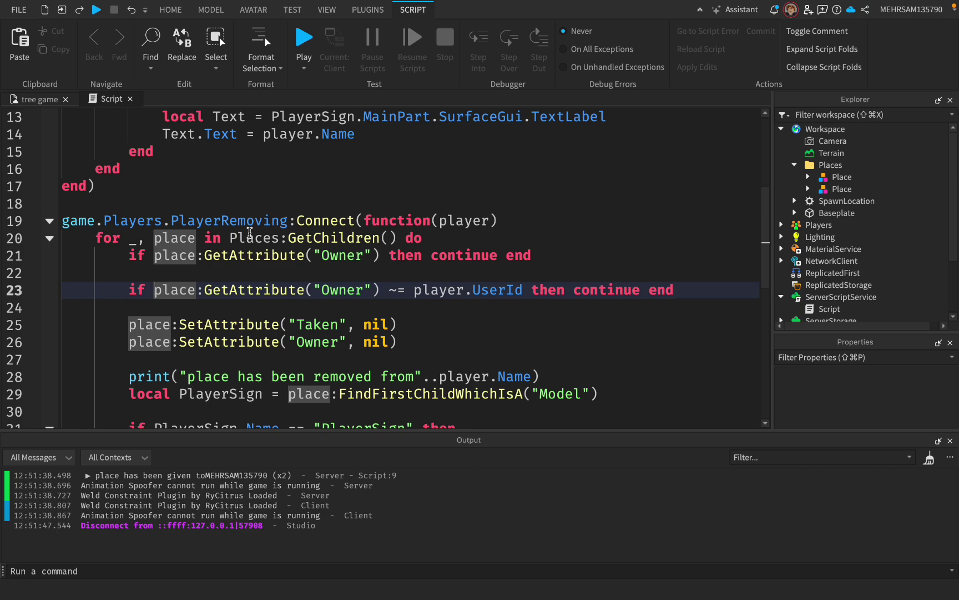
click(153, 255)
text(not)
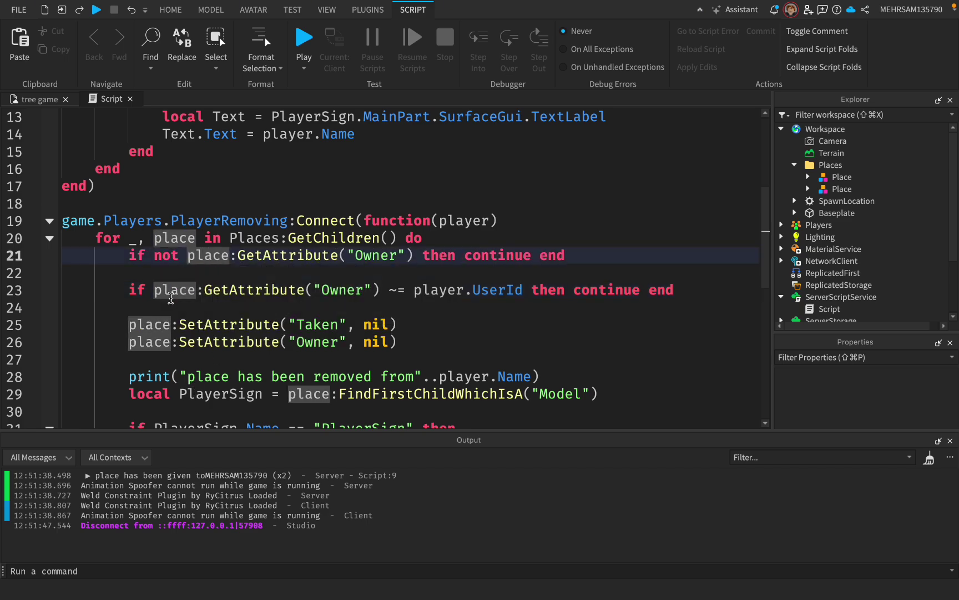
- Add a break statement below the PlayerSign condition in the PlayerAdded loop, set off by a blank line, and remove the statement again
scroll(172, 367, up, 4)
click(172, 365)
key(Return)
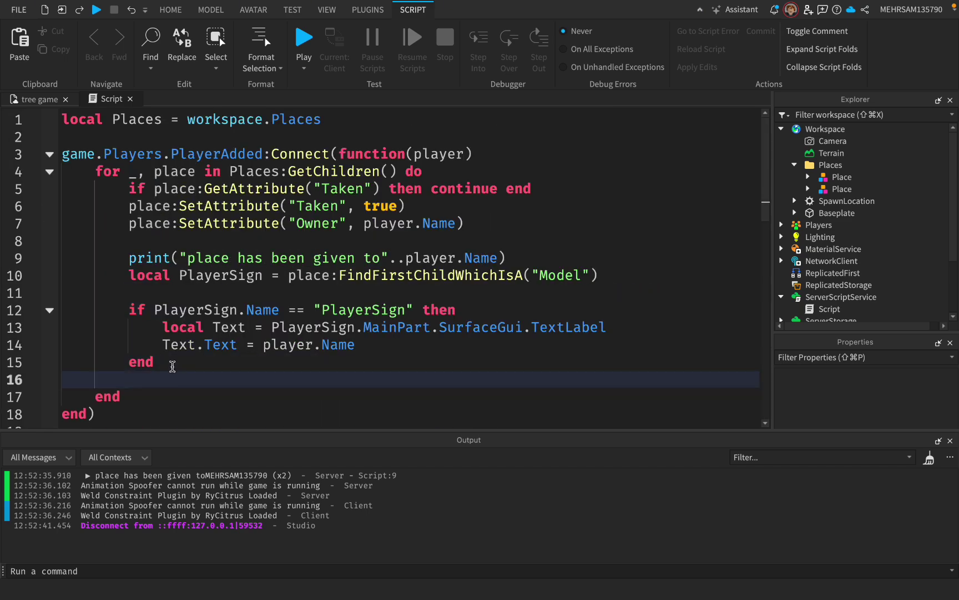
text(break)
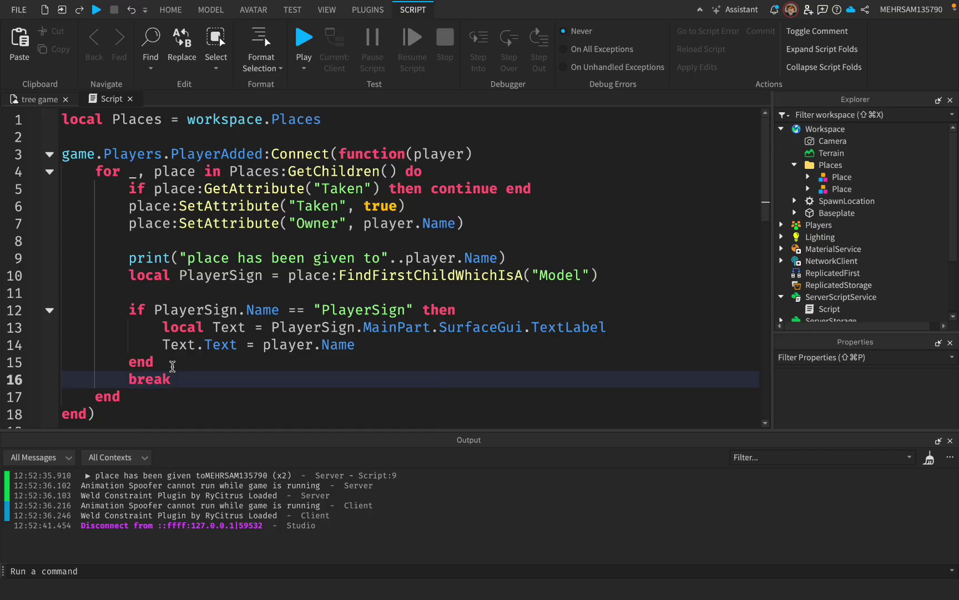
click(169, 364)
key(Return)
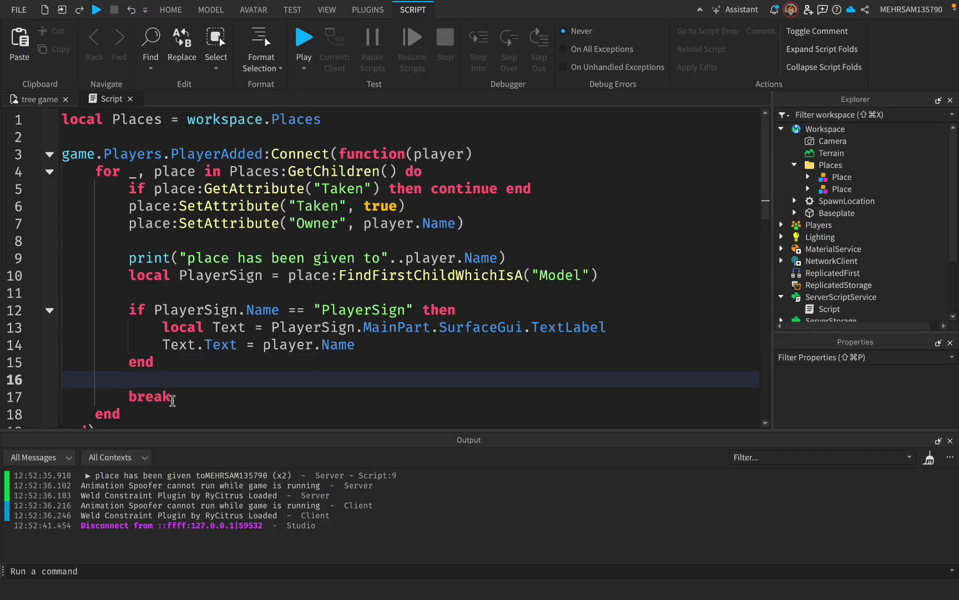
double_click(166, 396)
key(BackSpace)
key(BackSpace)
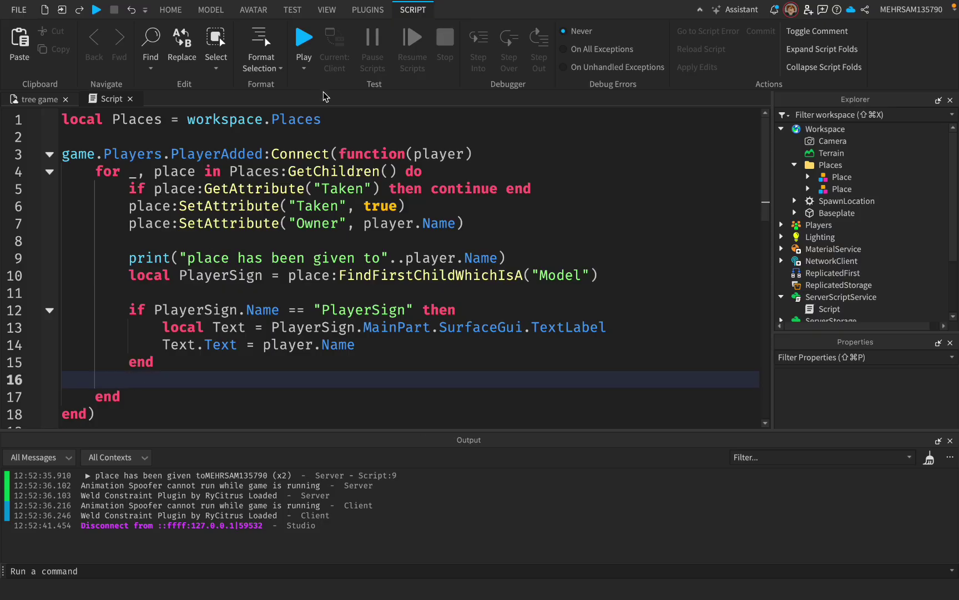
- Start a playtest to check how plots are assigned without a break in the PlayerAdded loop
click(303, 38)
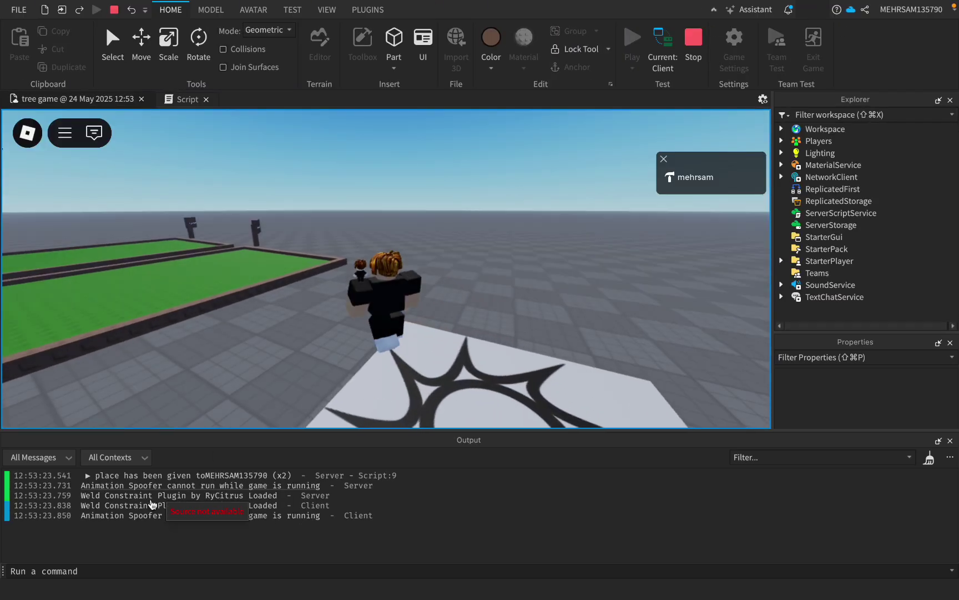
- Walk the character to the two plot signs to check their name labels and end the playtest
key(w)
key(w)
key(w)
key(a)
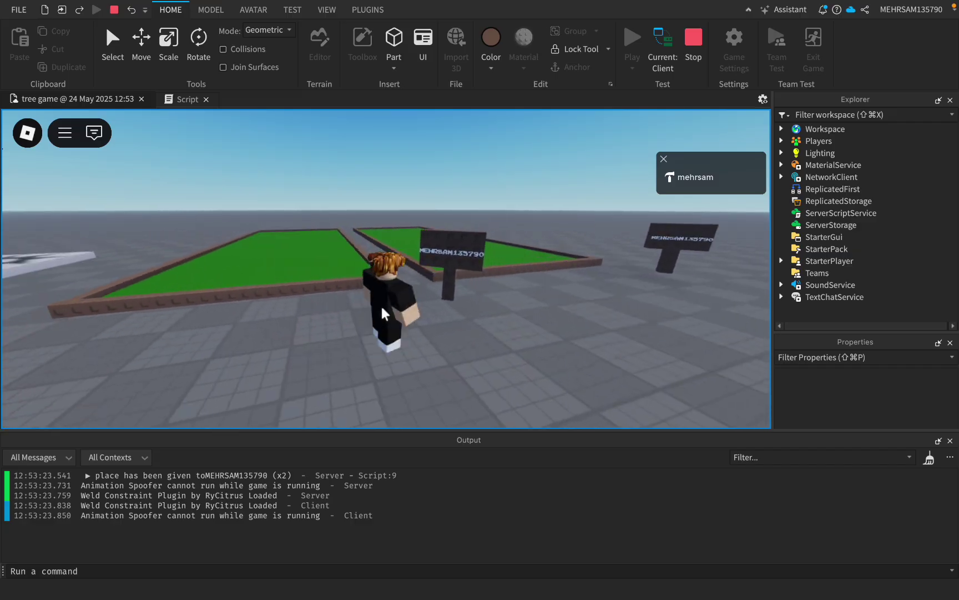
key(shift+F5)
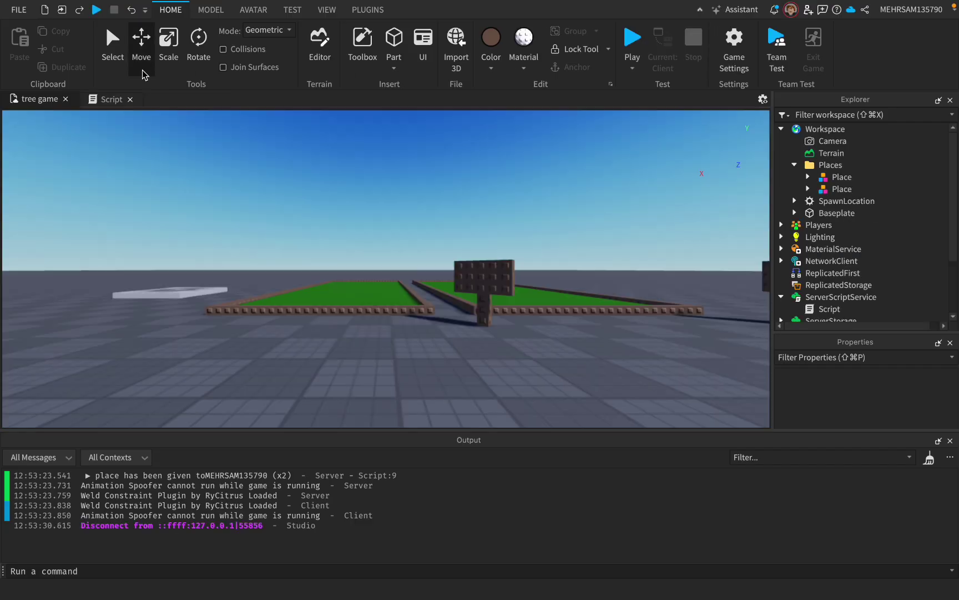
- Add a break statement after the PlayerSign condition in the PlayerAdded loop and start a new playtest
click(109, 99)
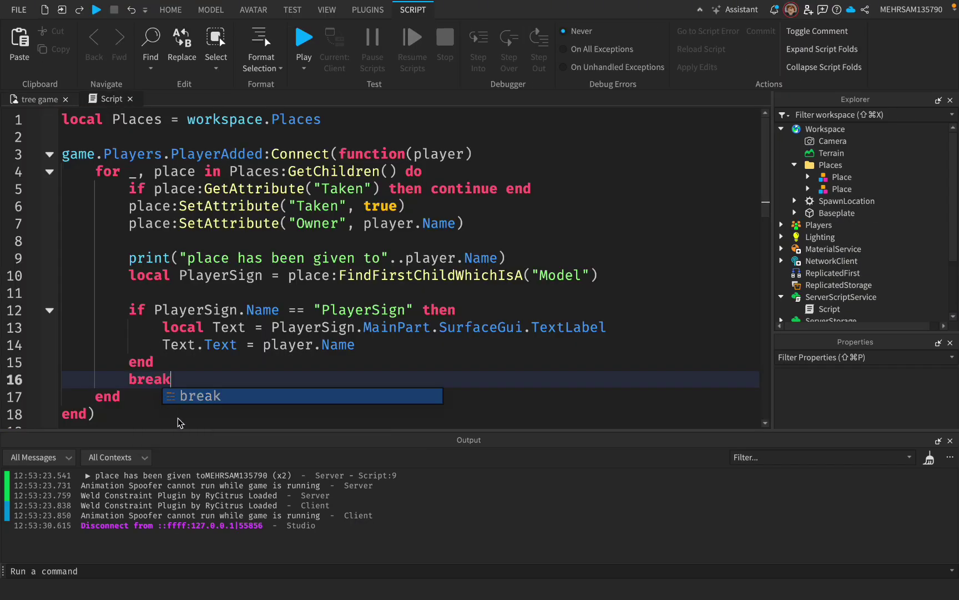
key(F5)
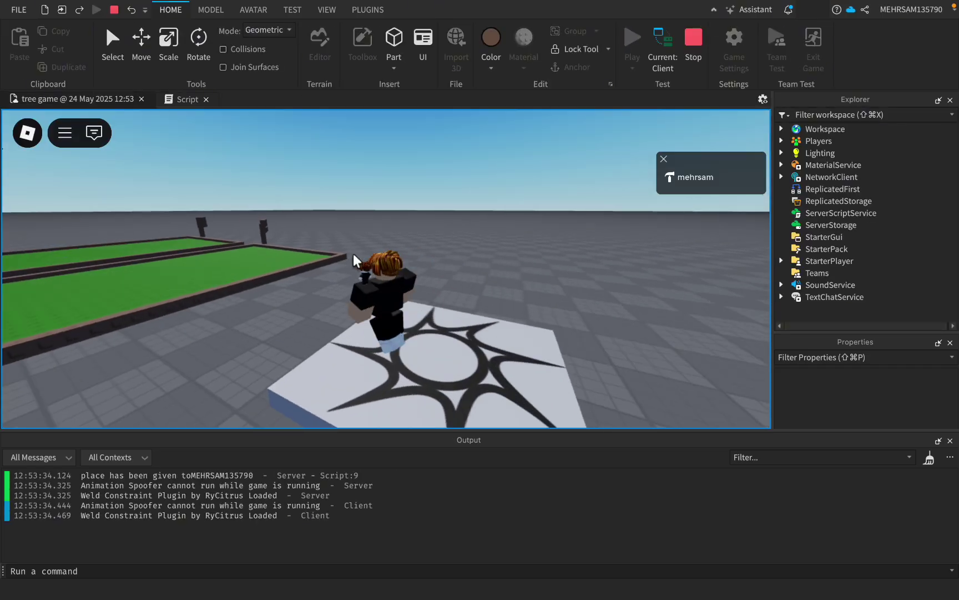
- Walk up to both plot signs to compare their labels with the break in place, and stop the playtest
key(w)
right_drag(355, 259, 355, 259)
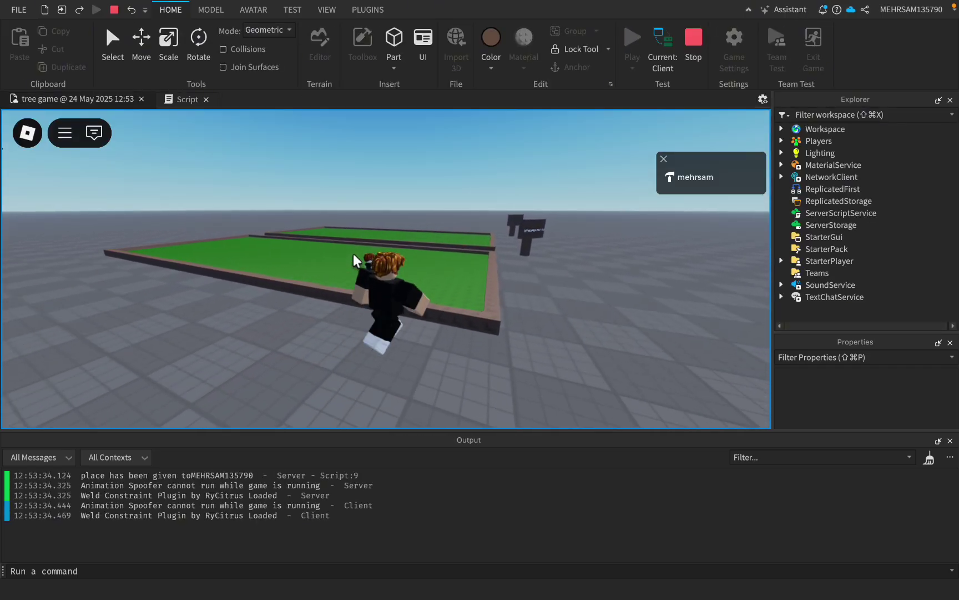
scroll(356, 260, up, 5)
key(w)
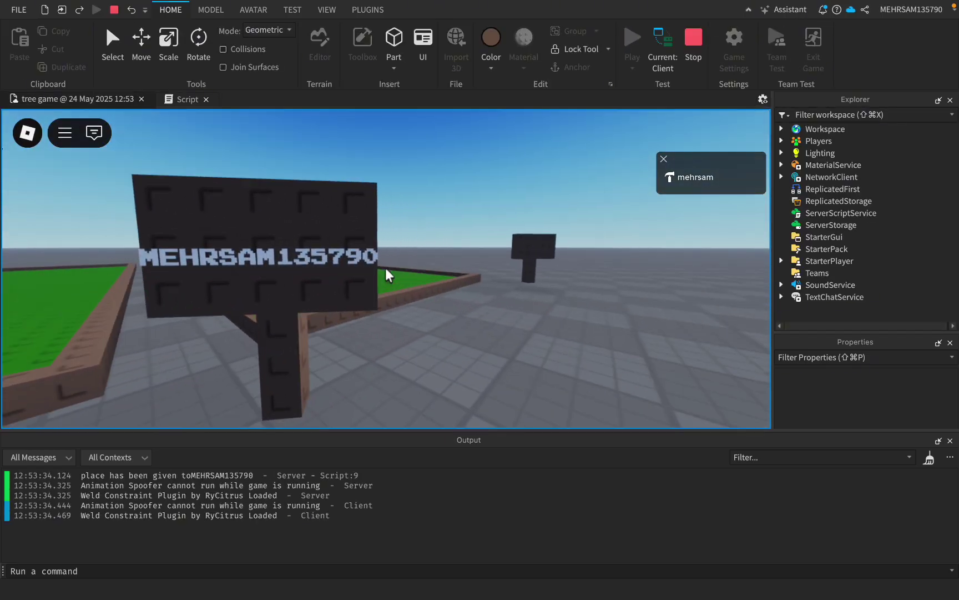
key(w)
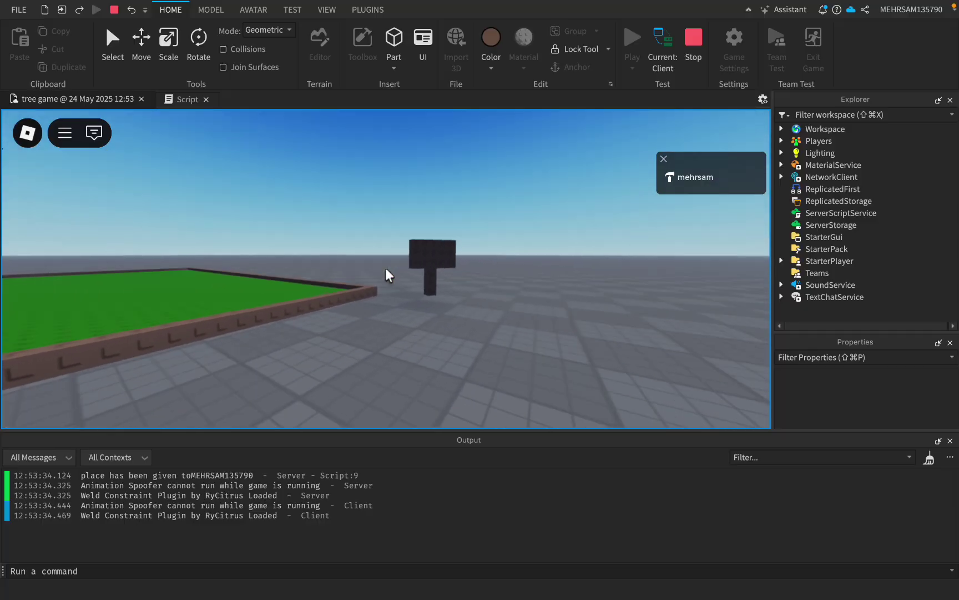
key(w)
scroll(386, 269, down, 5)
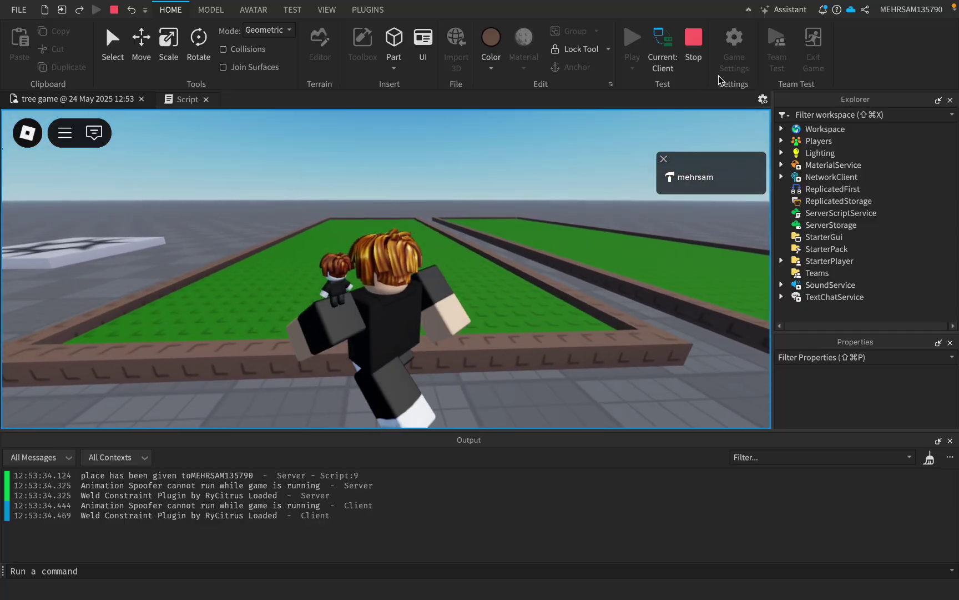
click(702, 43)
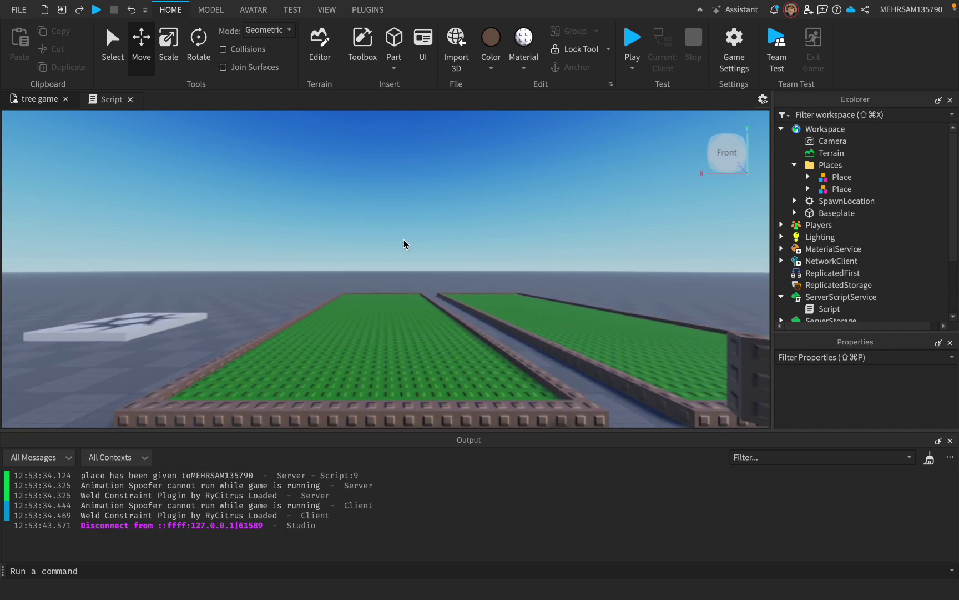
key(s)
key(d)
key(w)
key(a)
key(s)
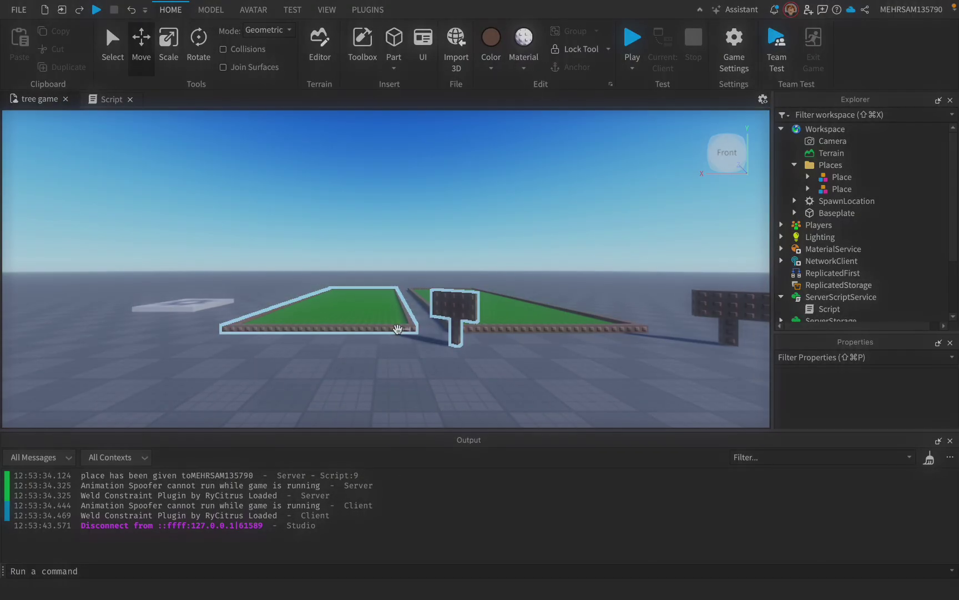